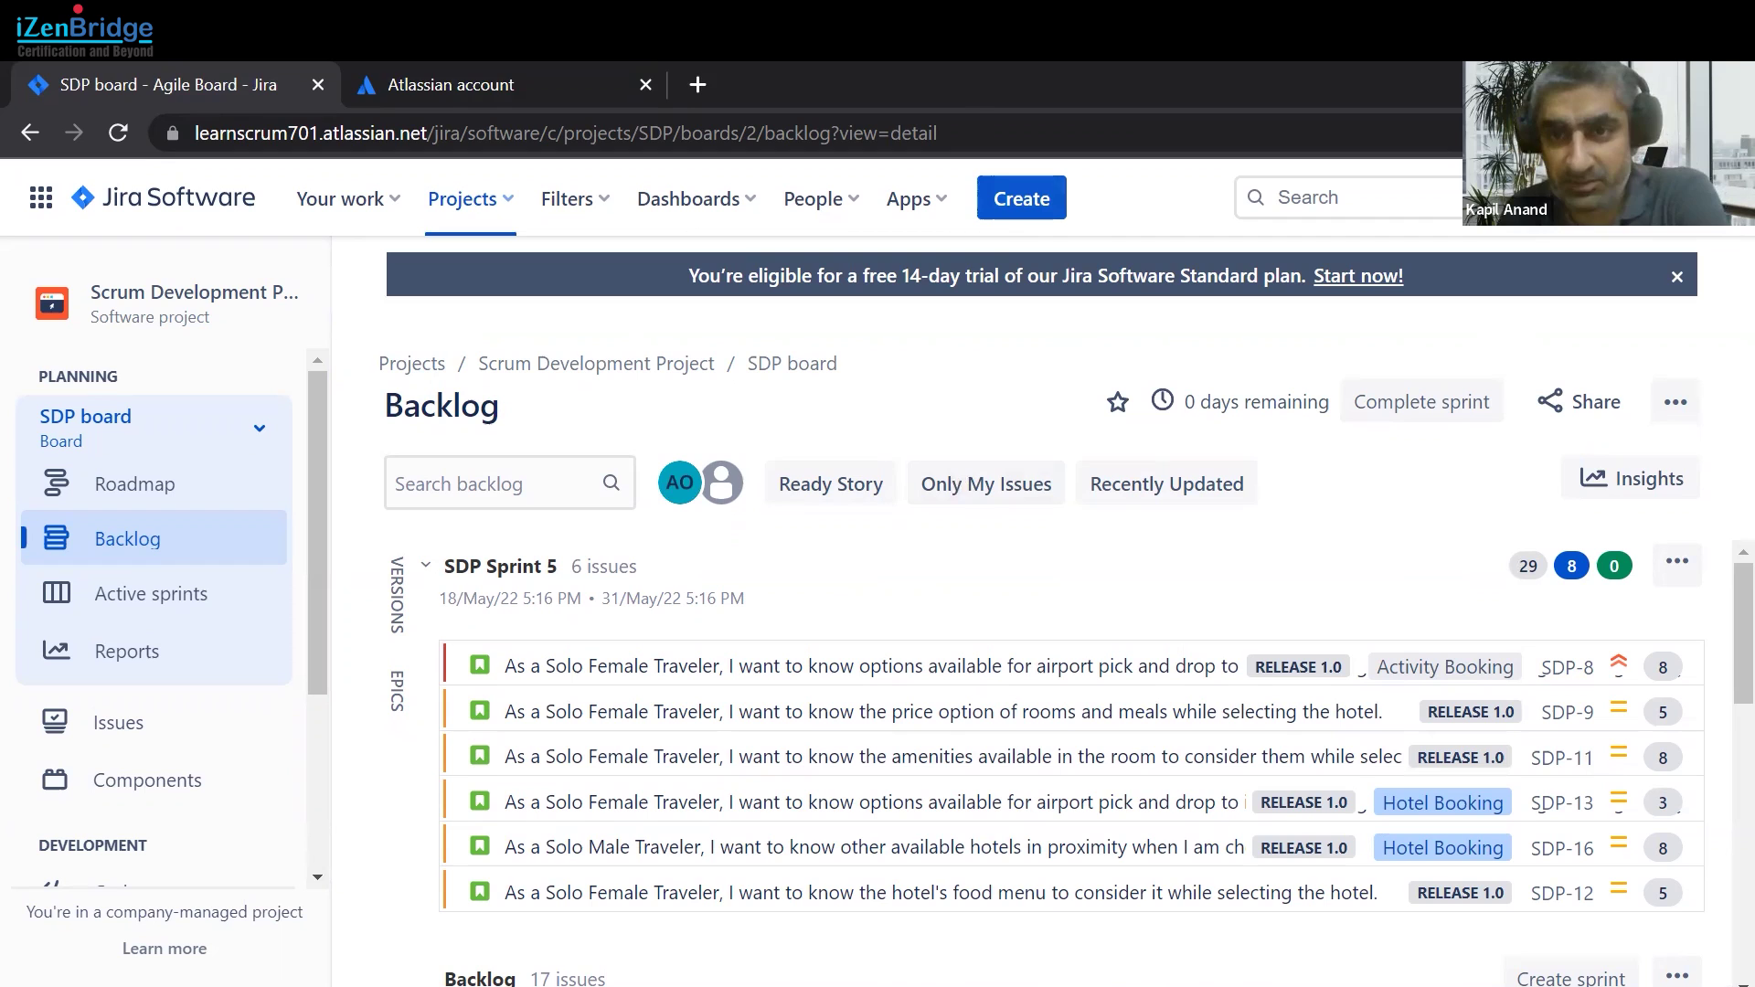
In a new private tab, search Google for 'restapi documention atlassion'
click(699, 88)
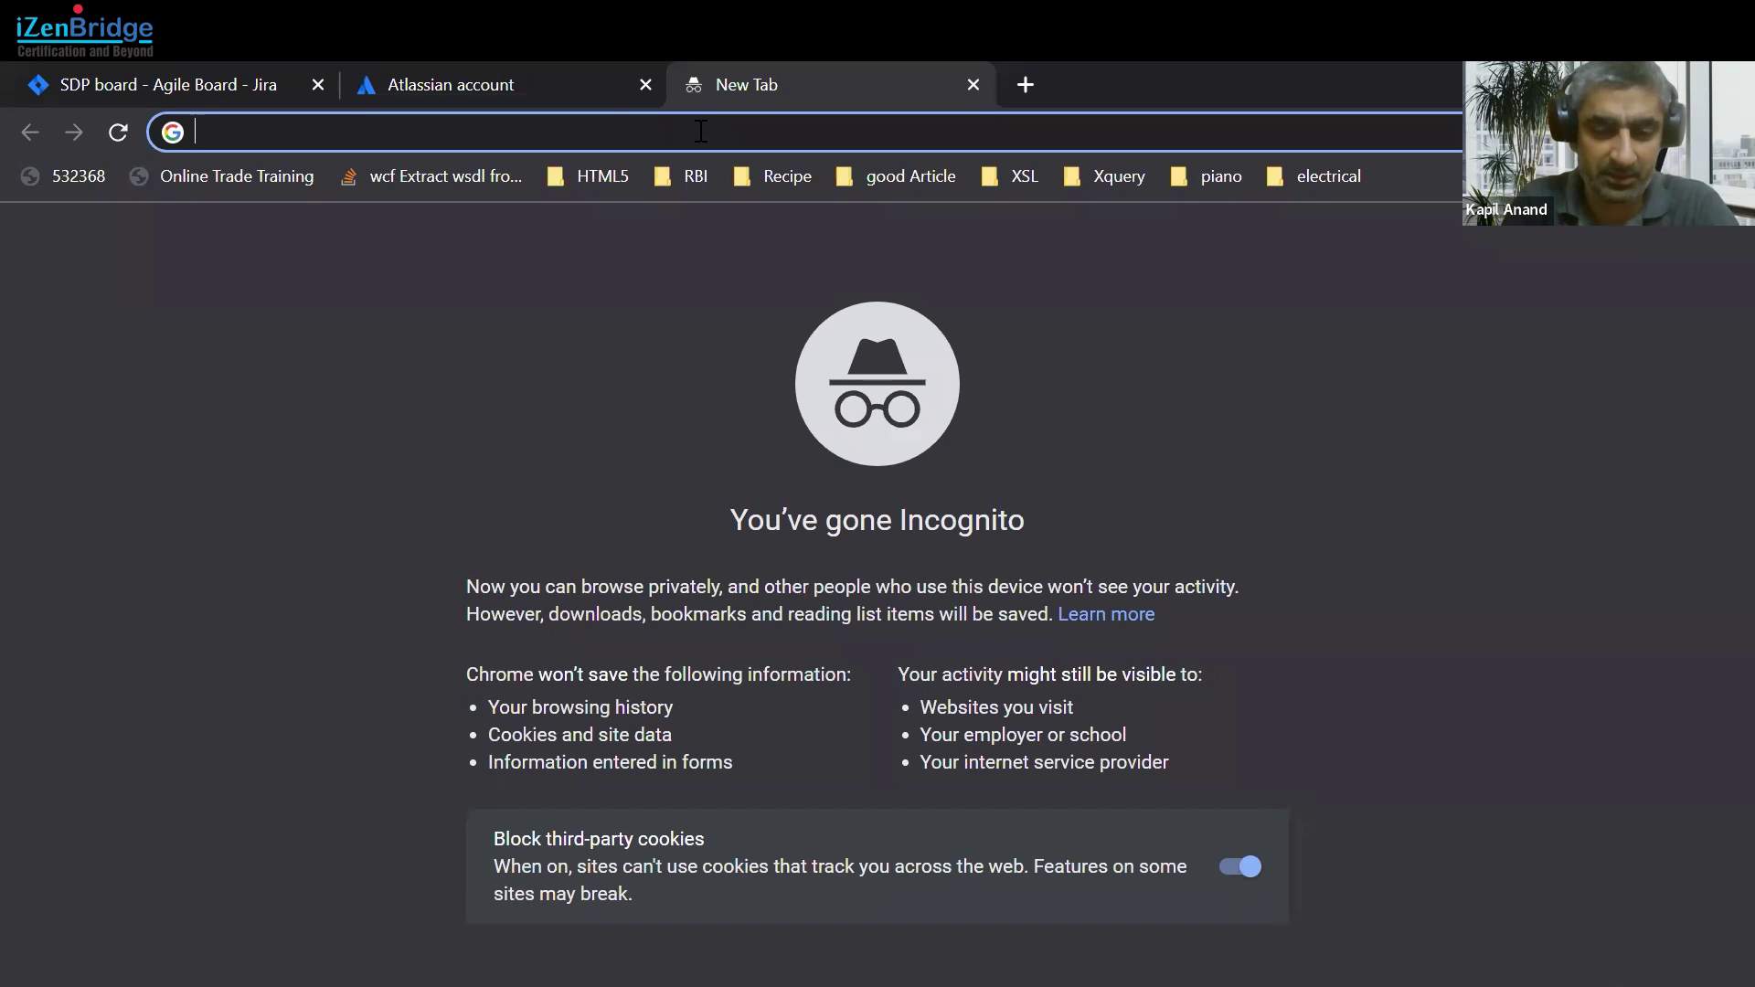
text(res)
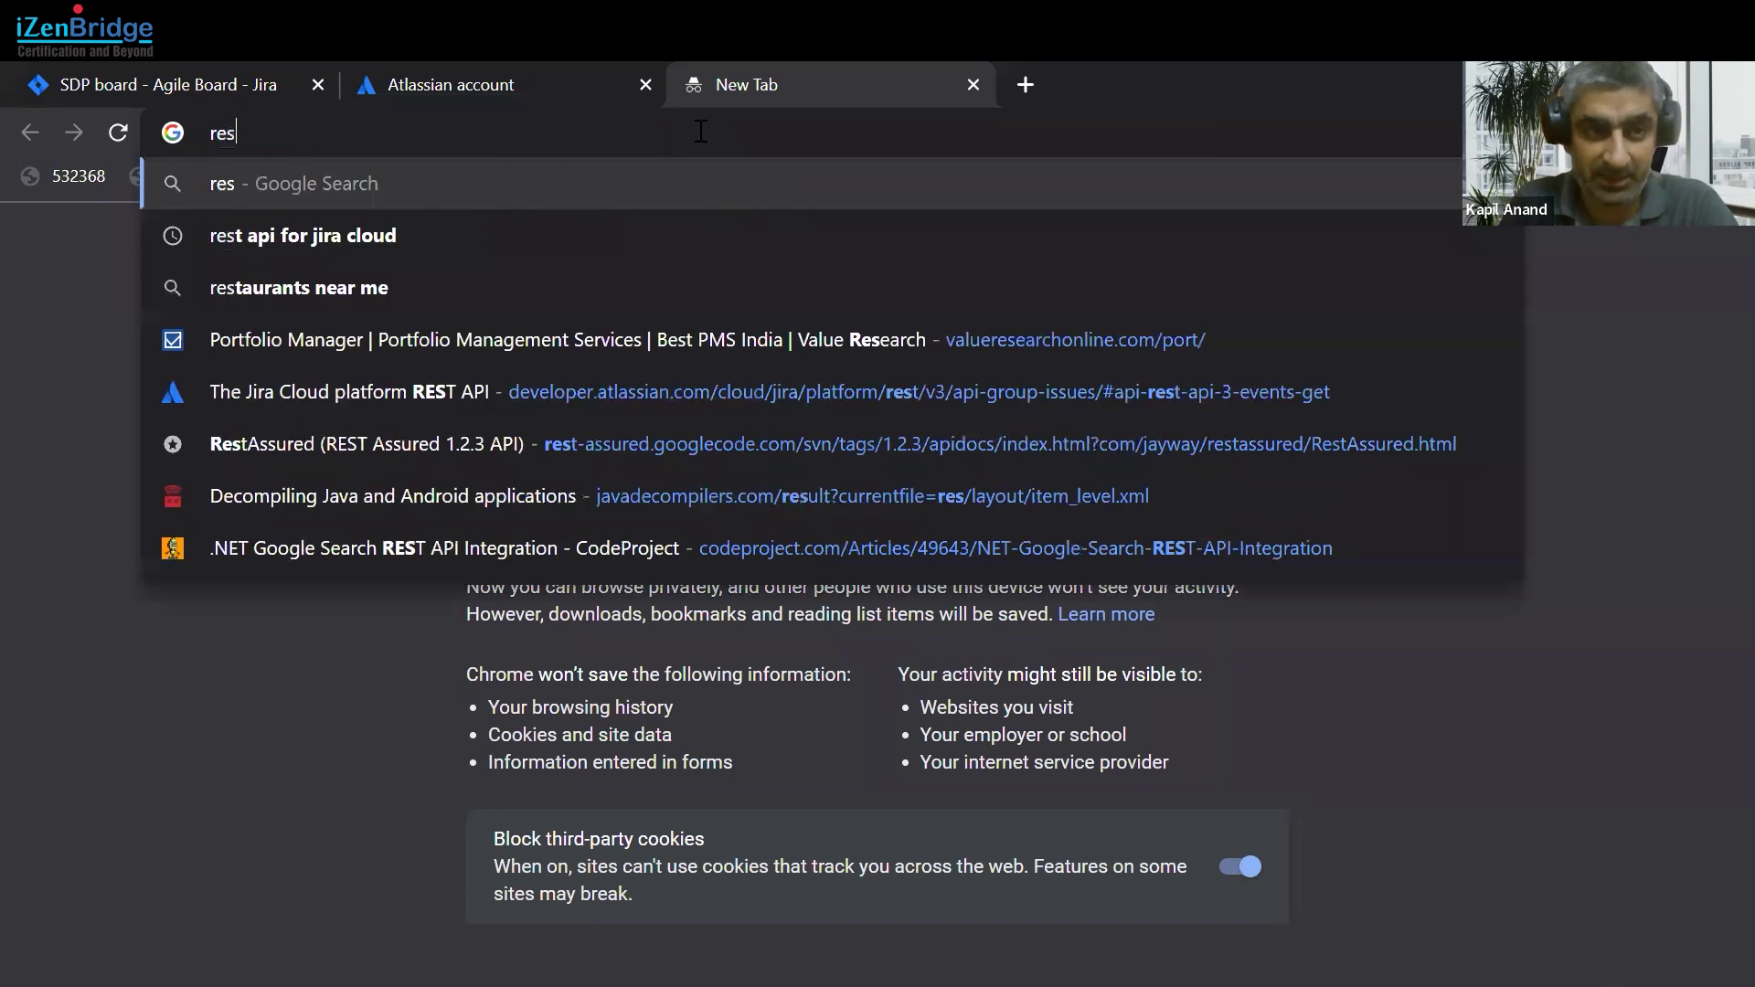
text(tapi)
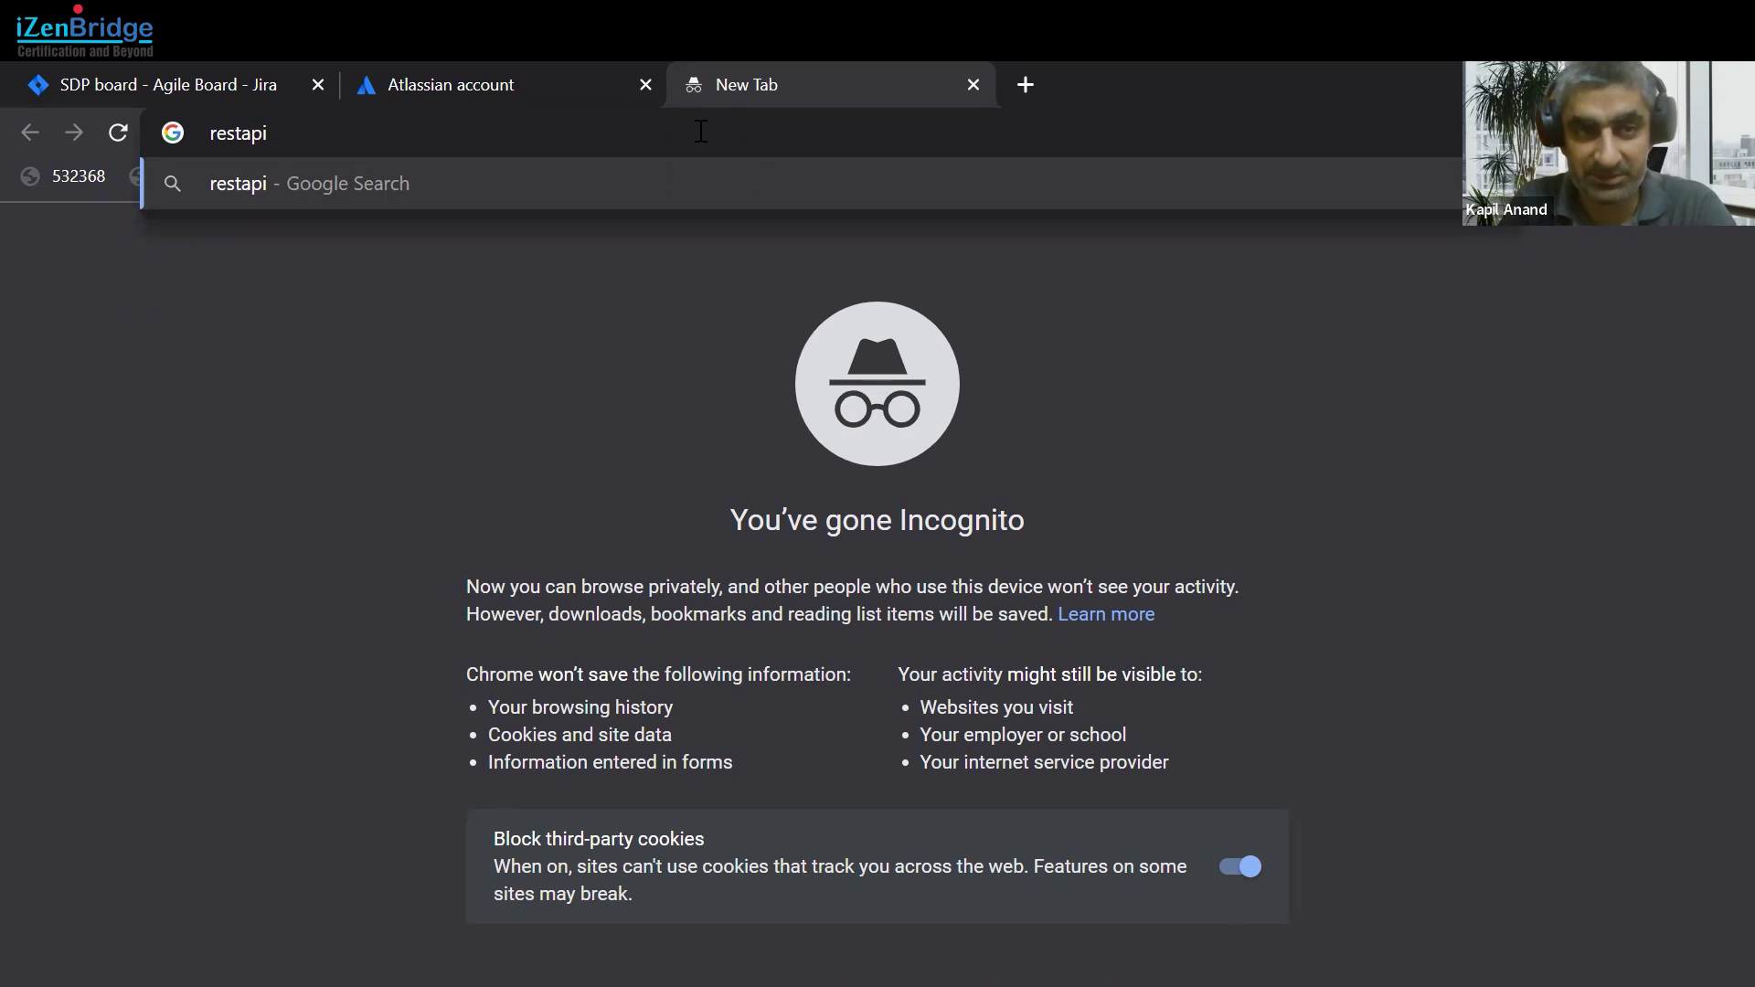
text(document)
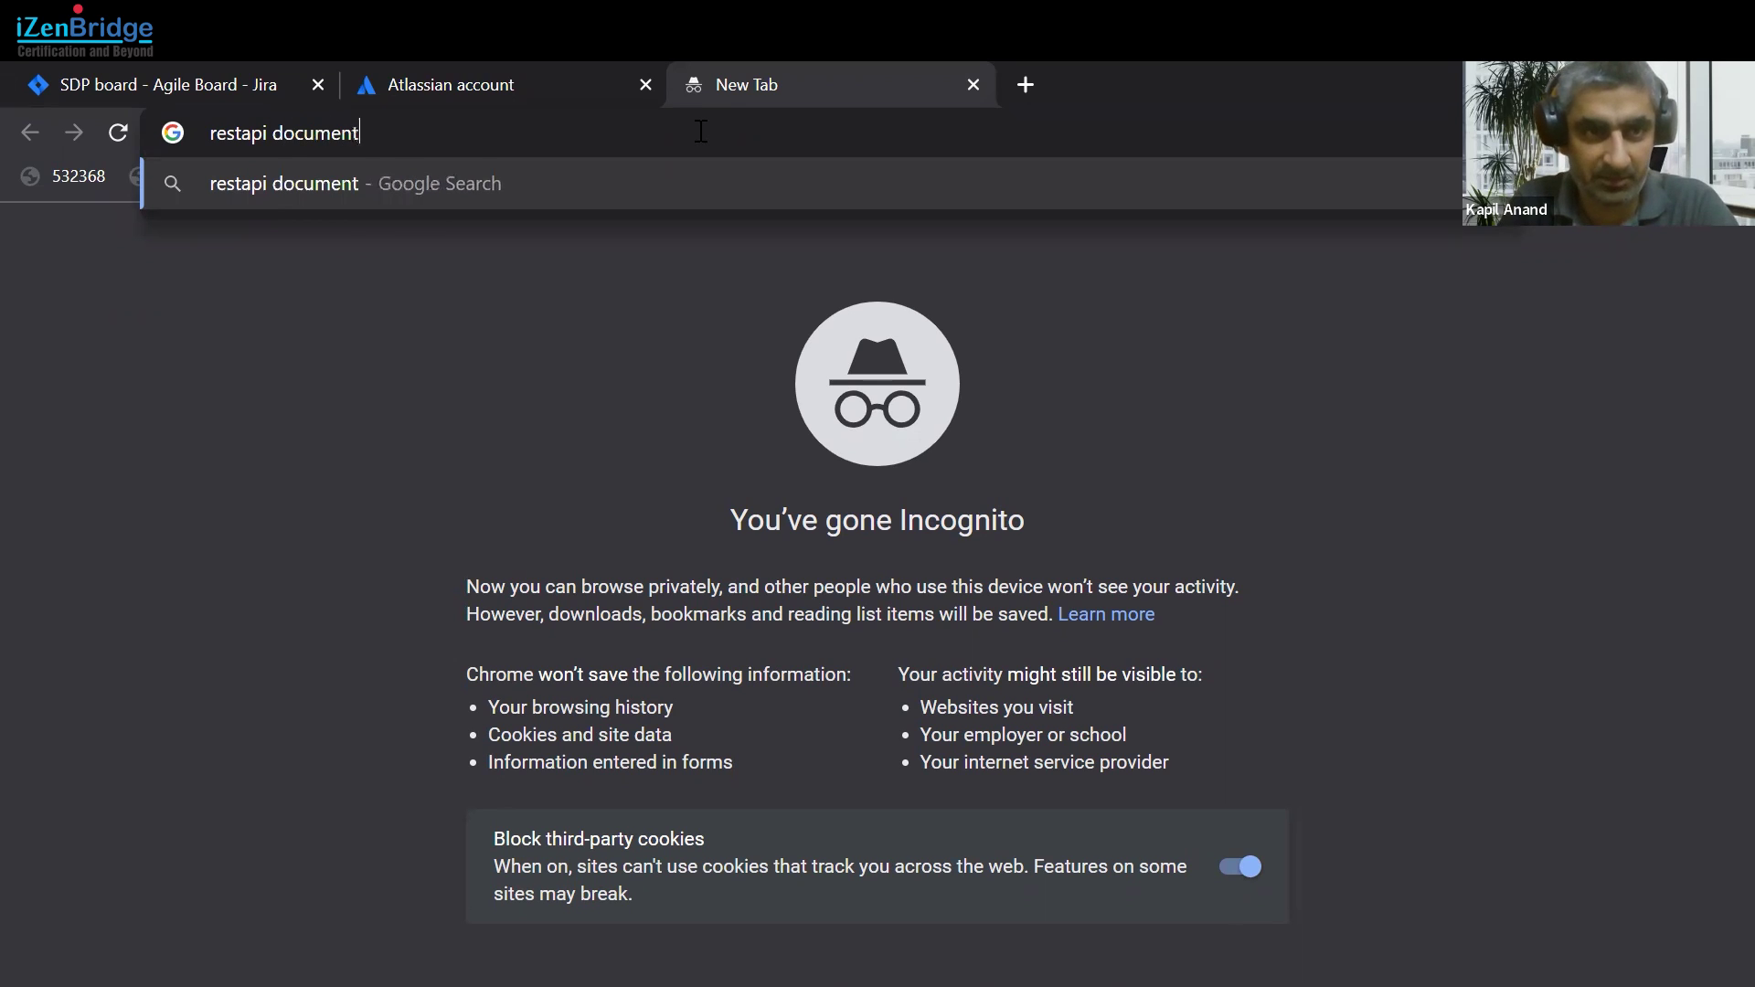
text(ion)
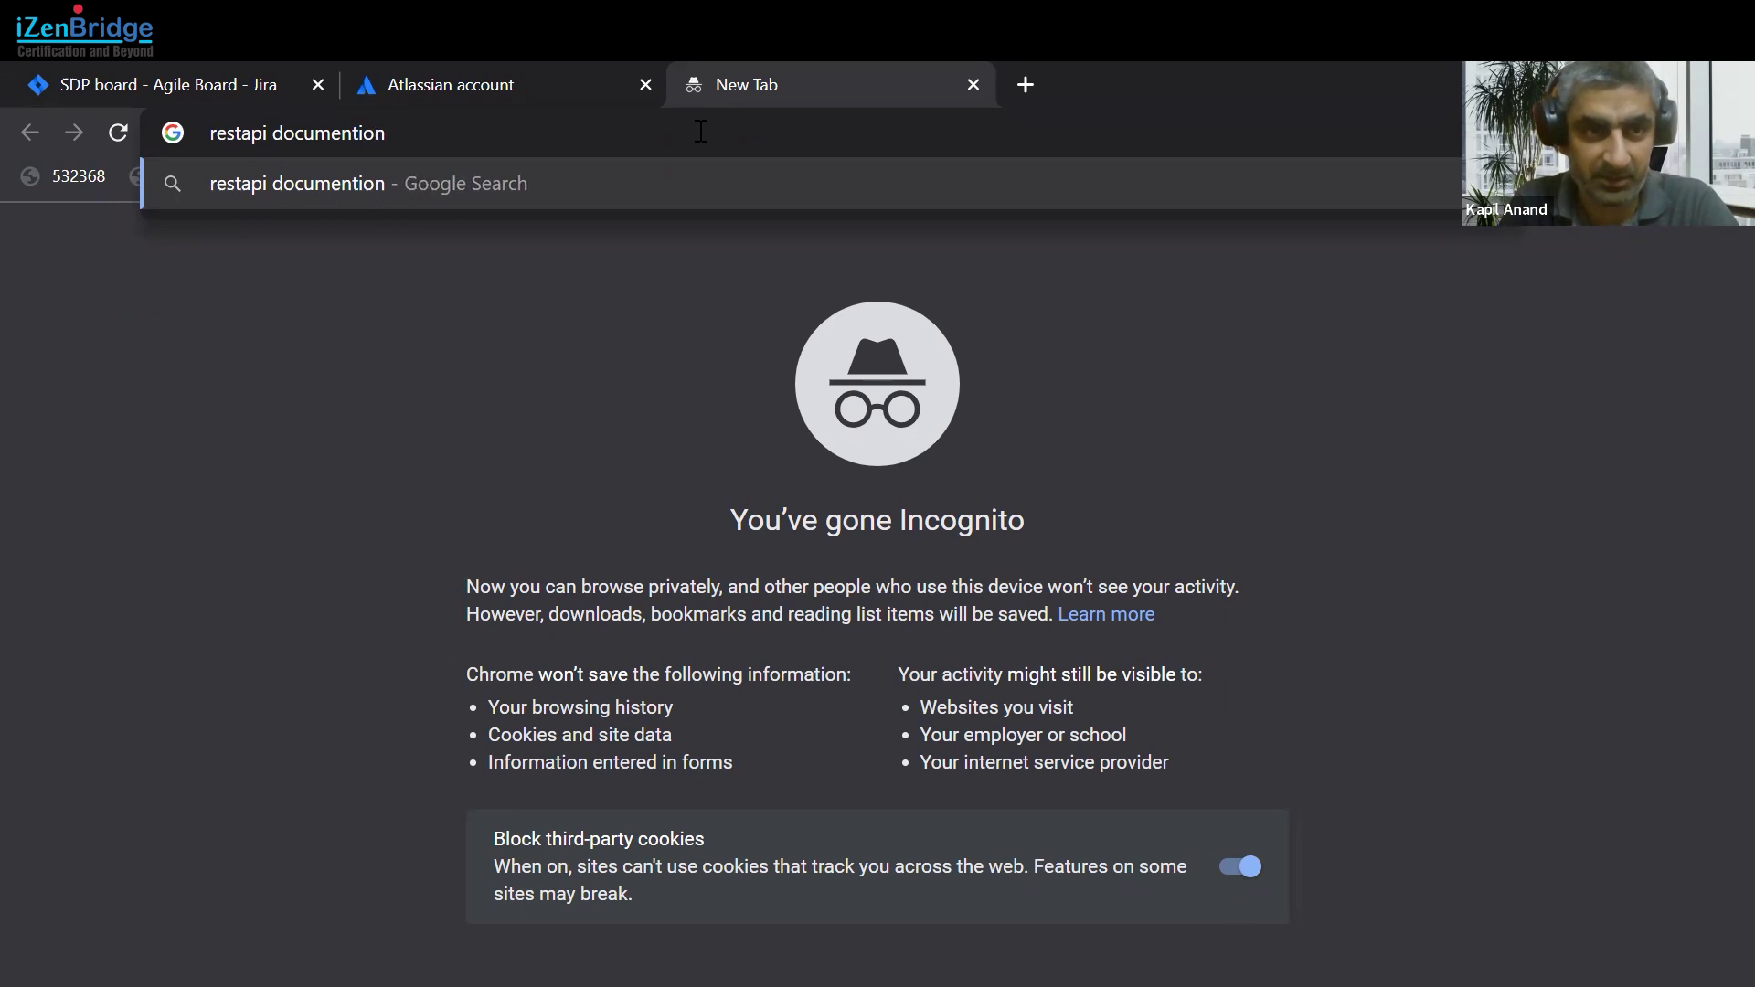
text( a)
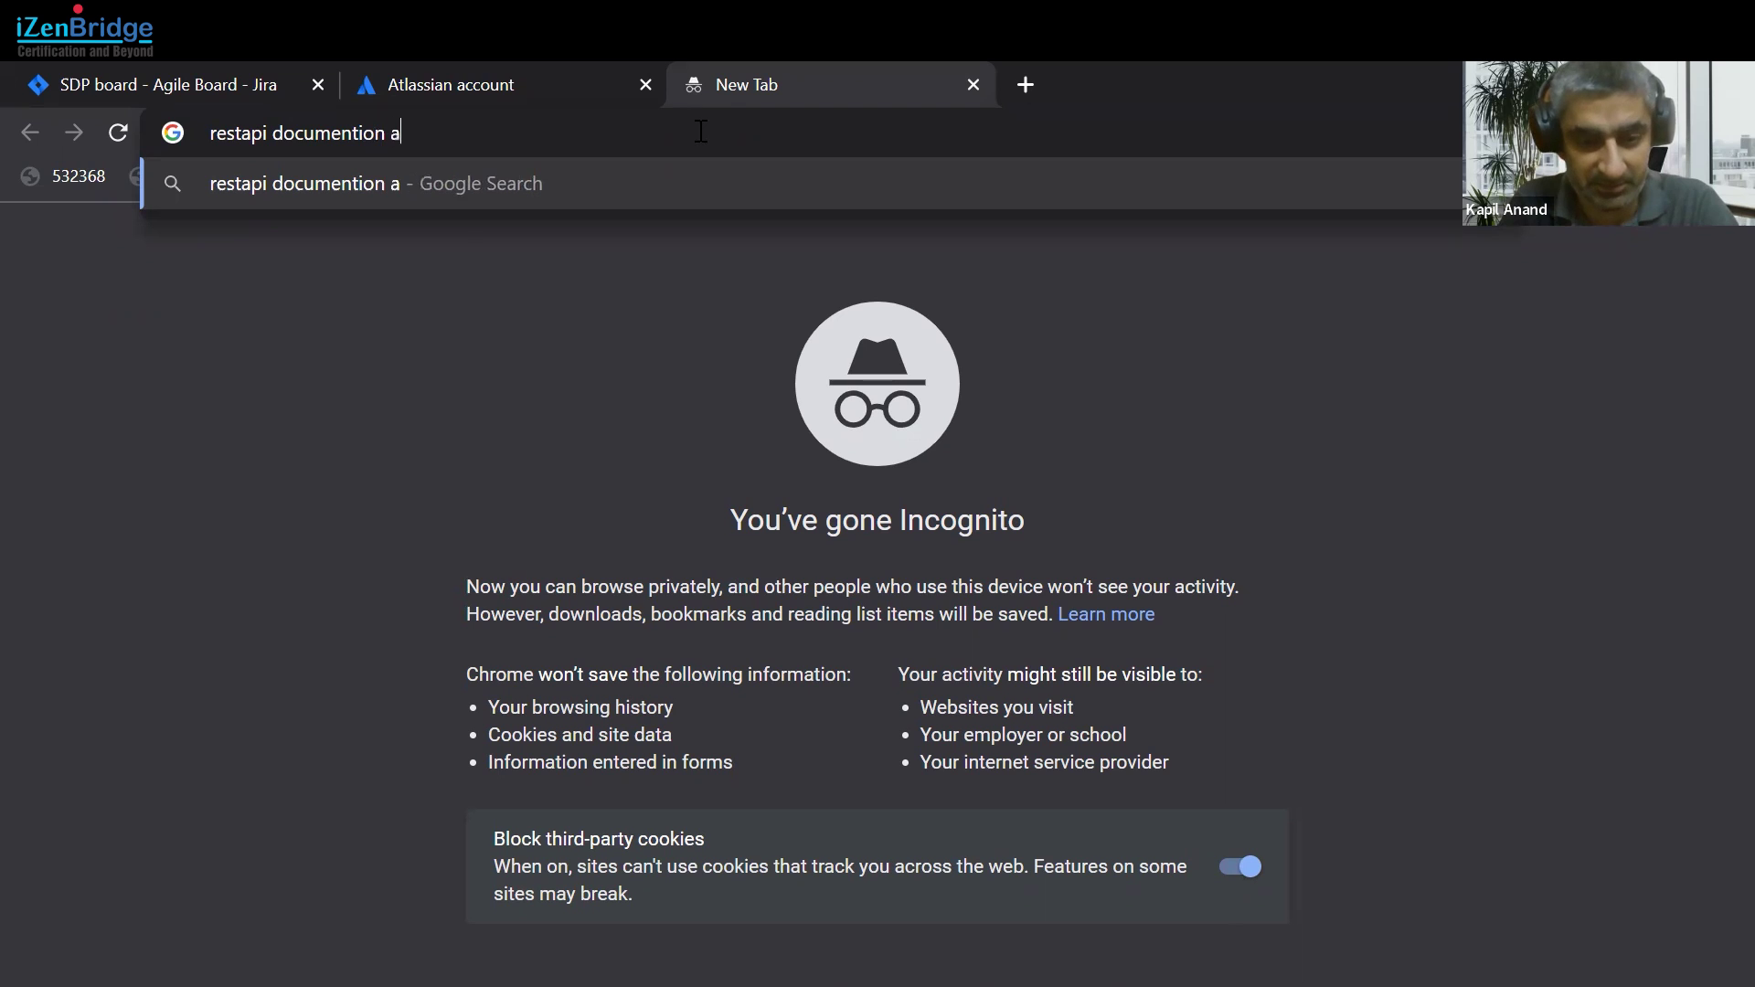
text(tlassion)
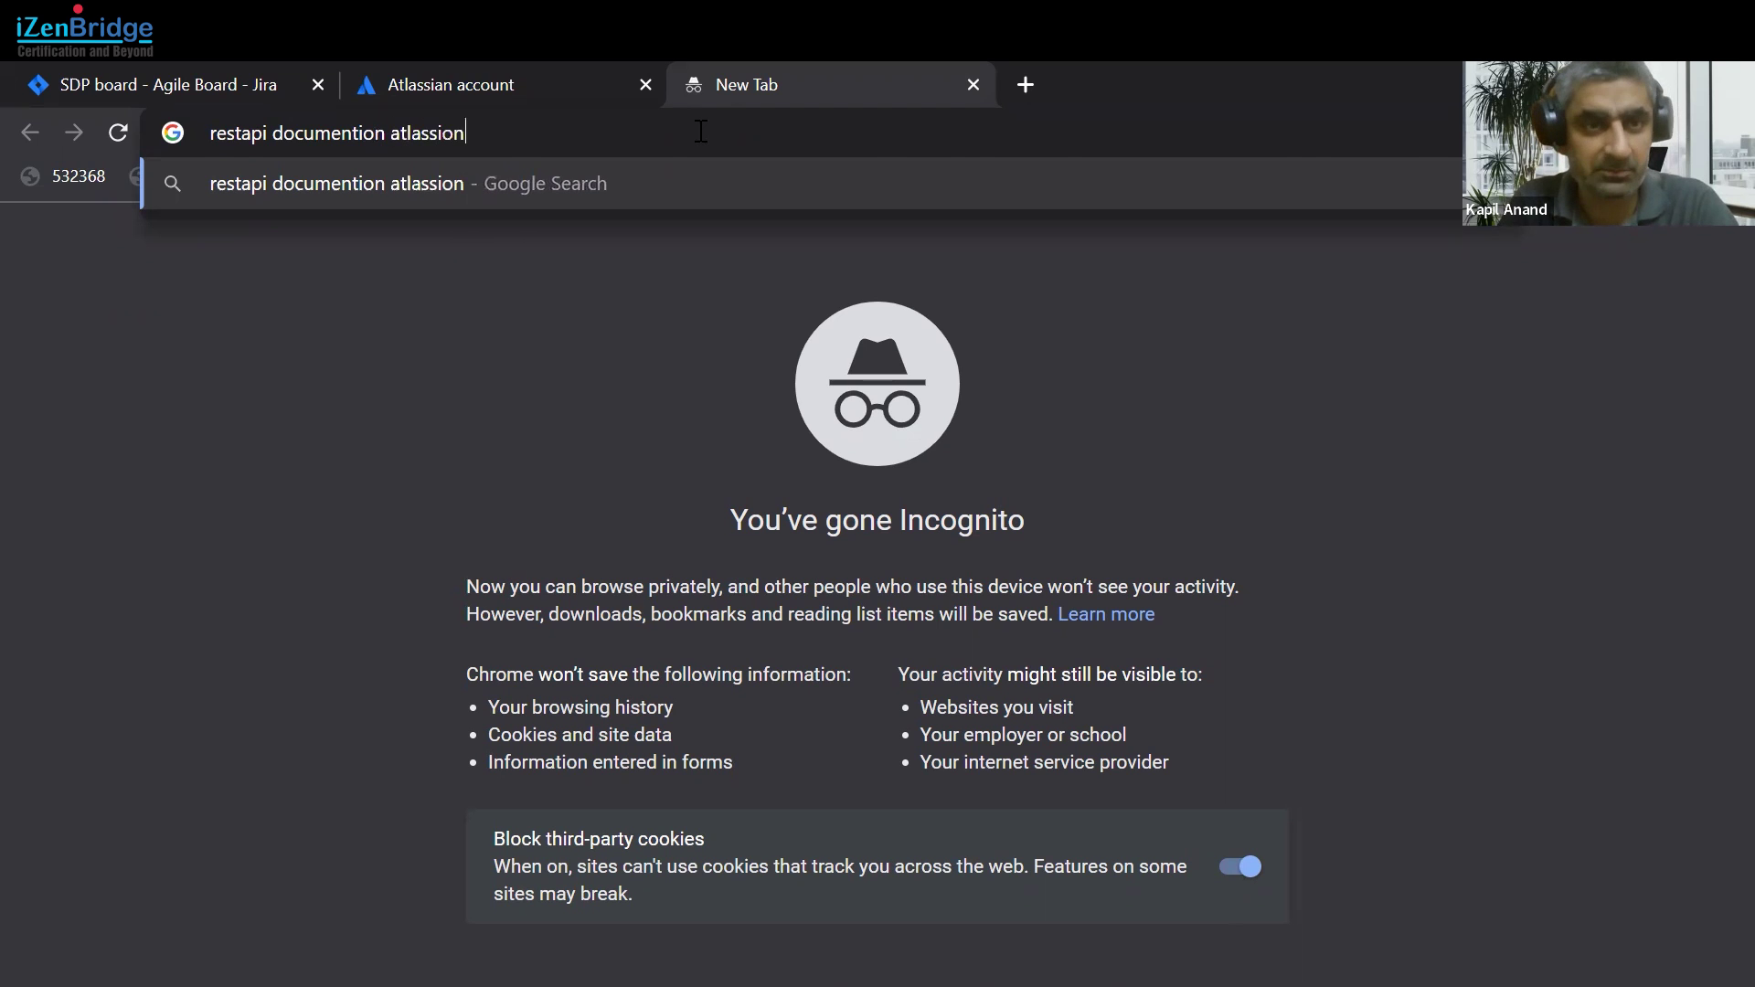
key(Return)
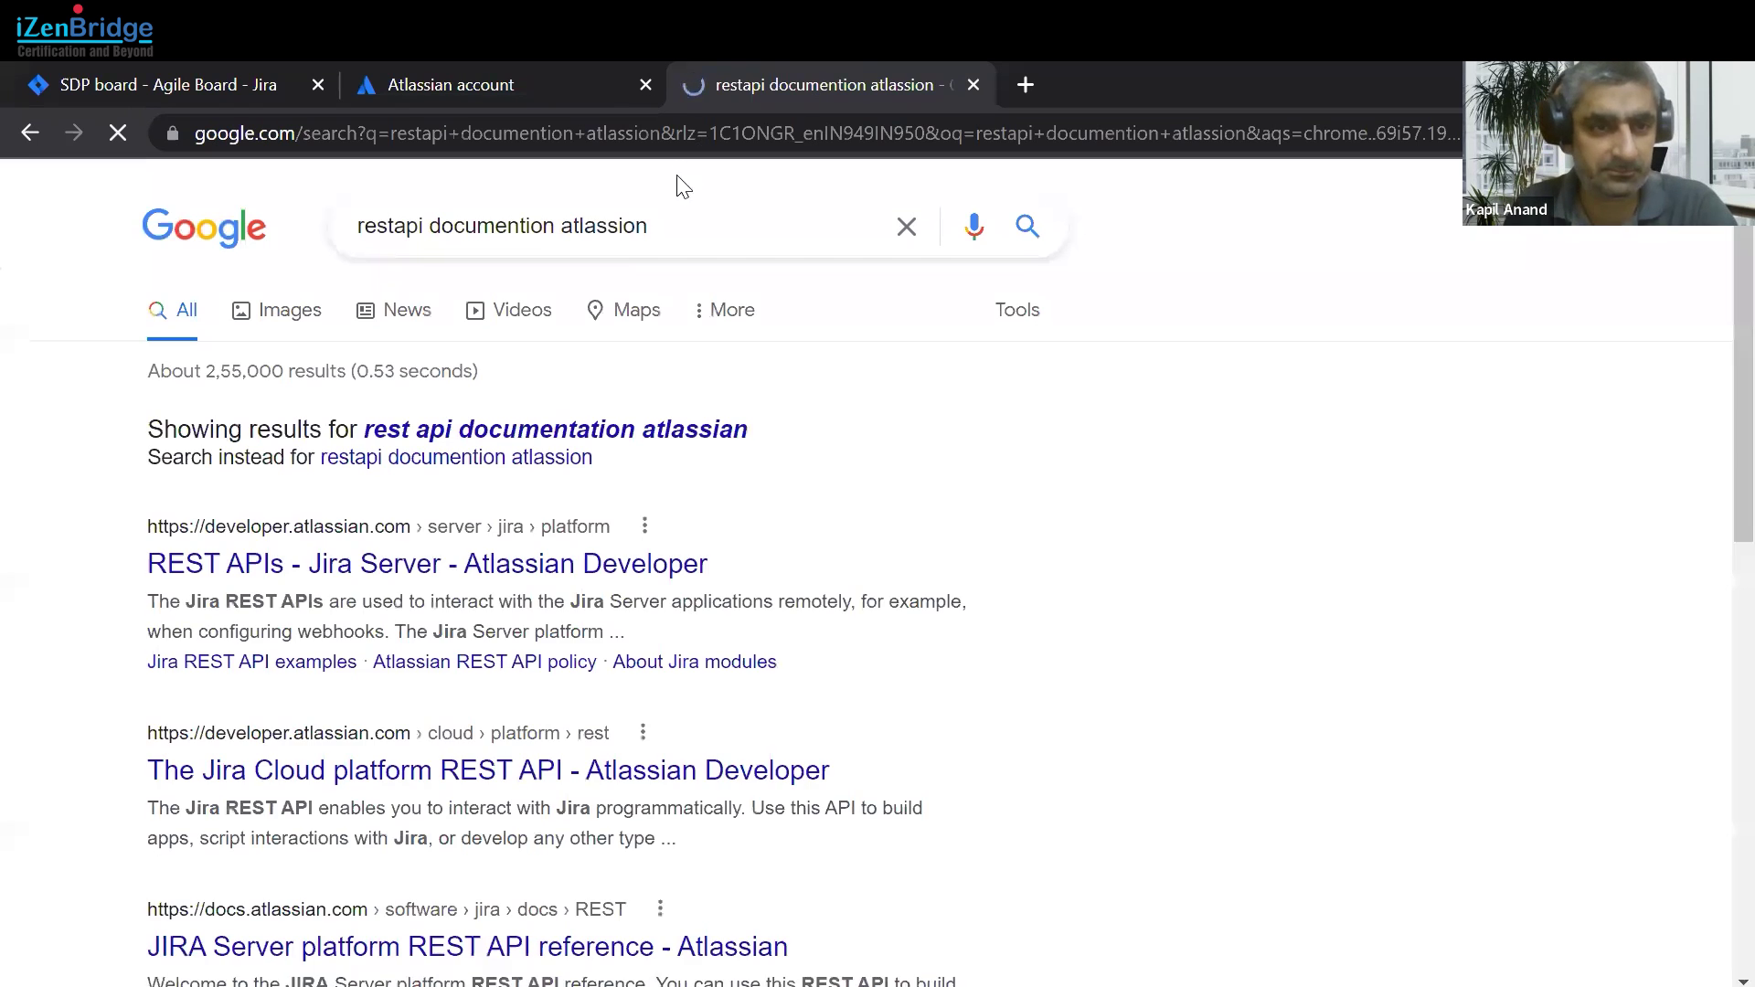
Open the 'REST APIs - Jira Server' documentation, skim it, then return to the Jira backlog tab
click(385, 574)
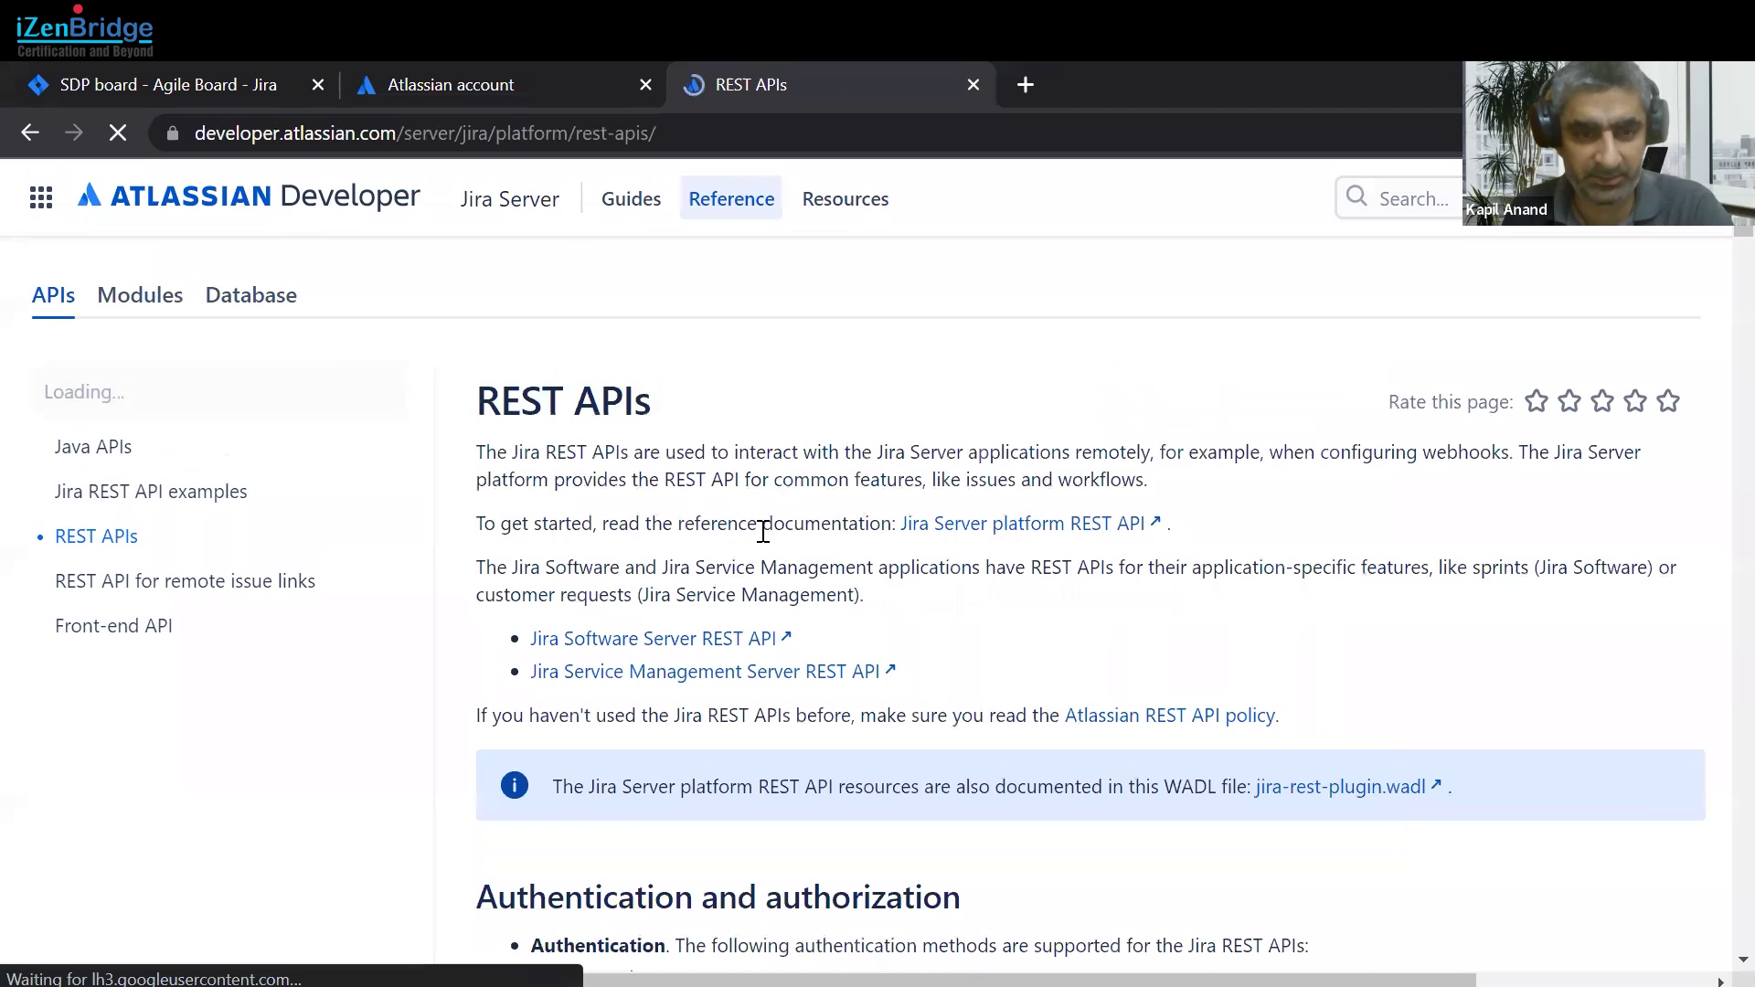
scroll(757, 534, down, 3)
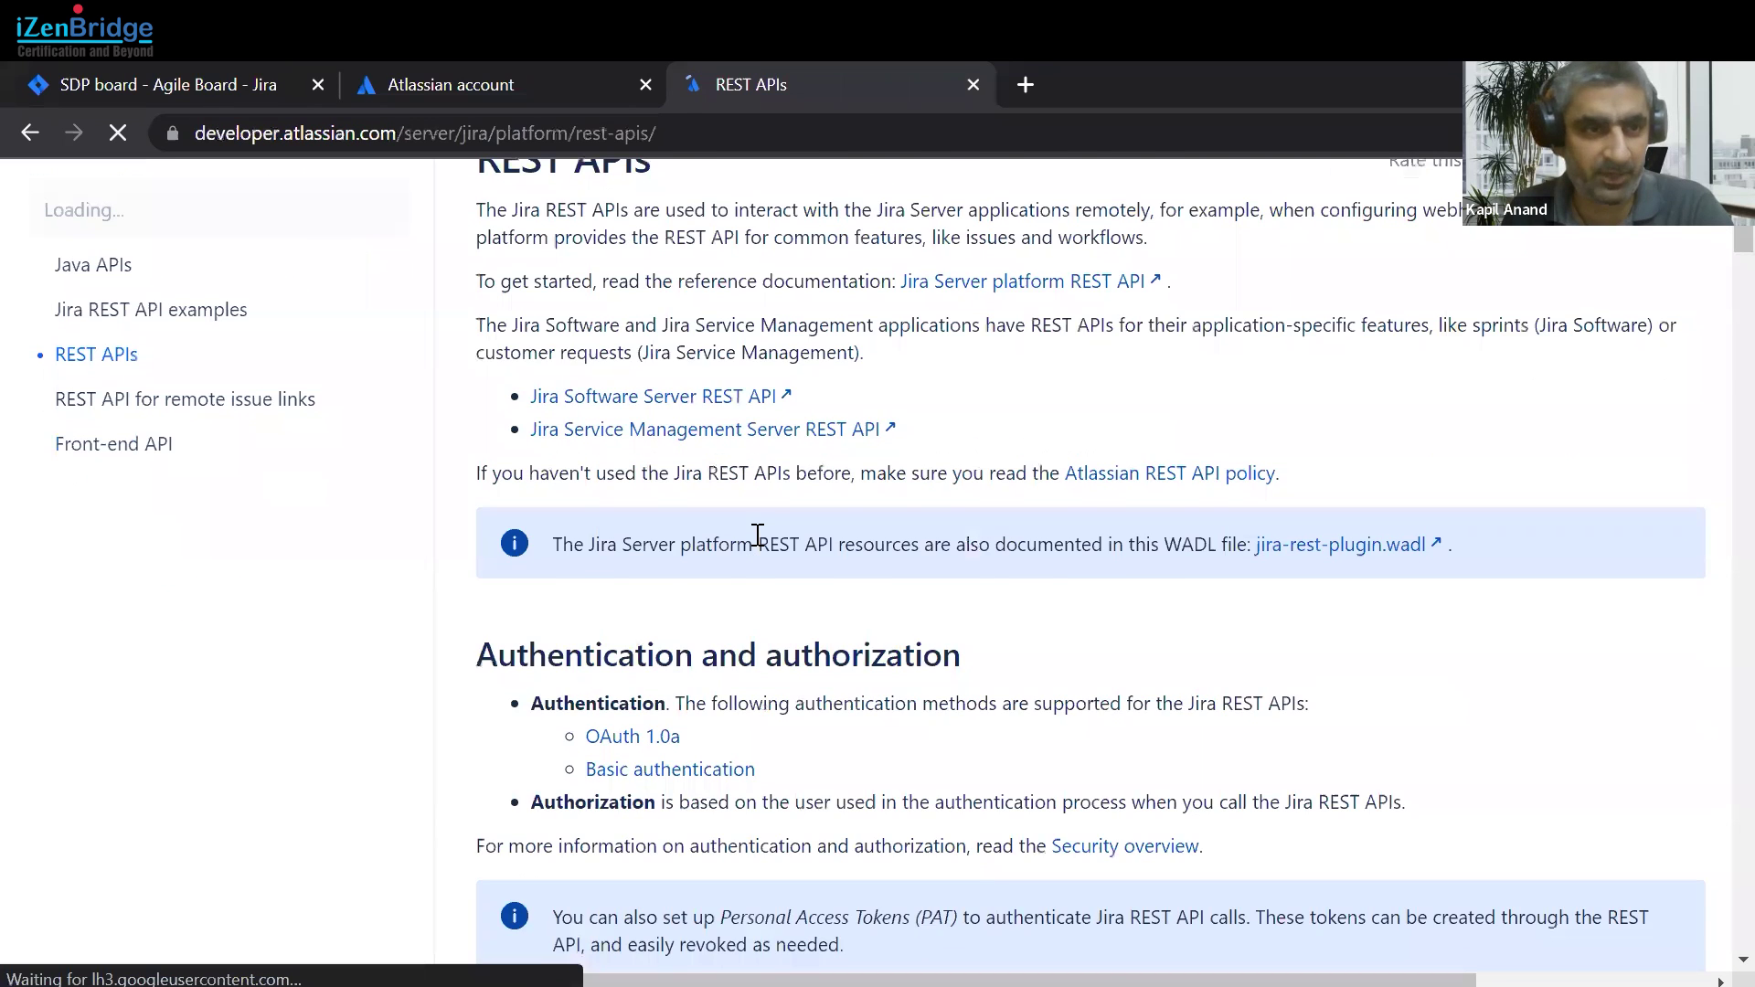
scroll(722, 517, down, 3)
scroll(150, 356, up, 3)
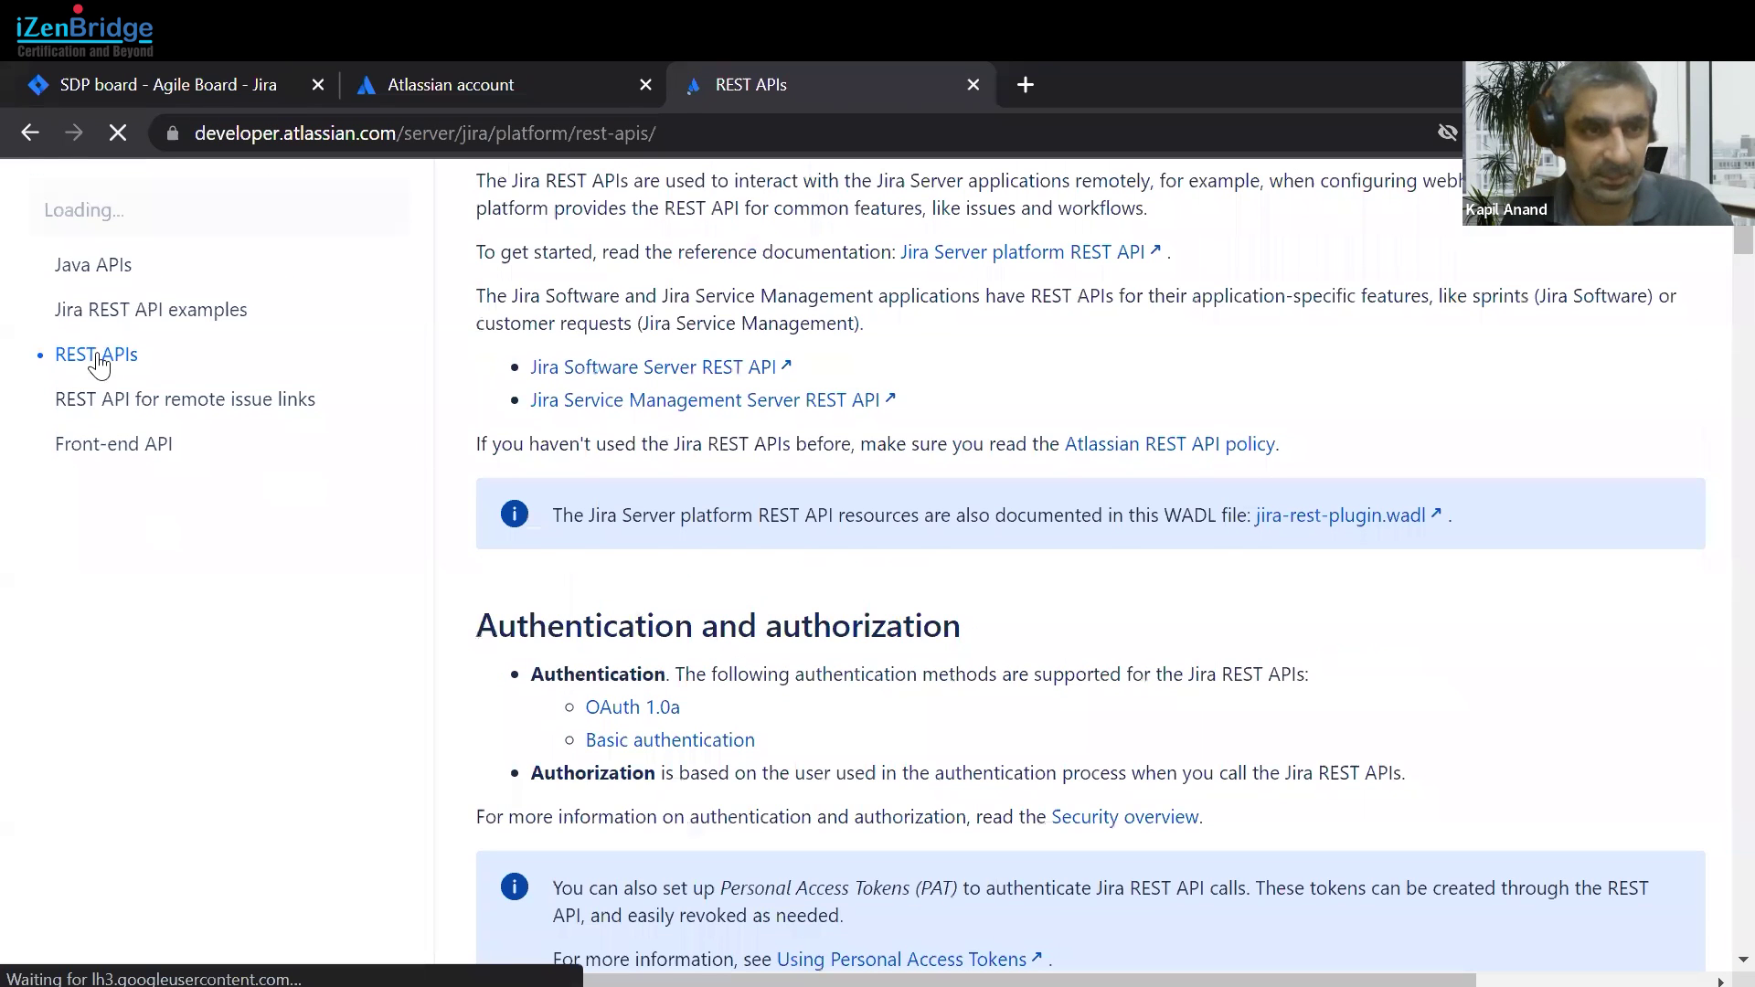
scroll(99, 363, up, 2)
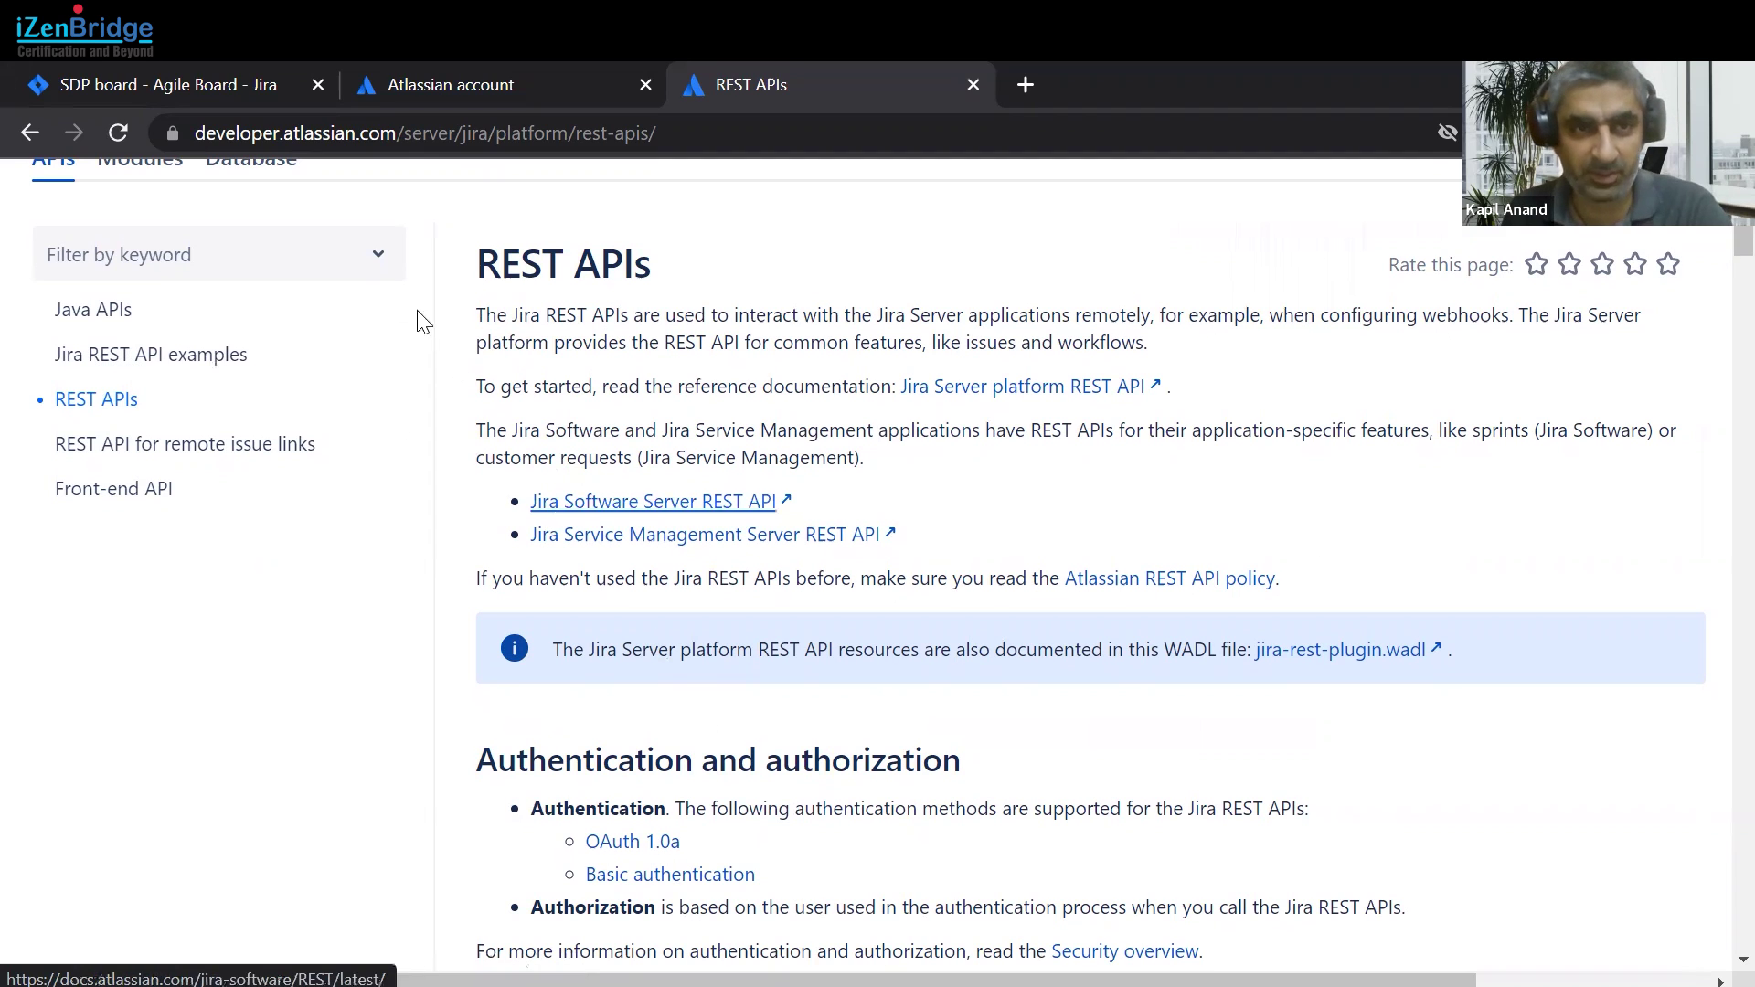
click(170, 84)
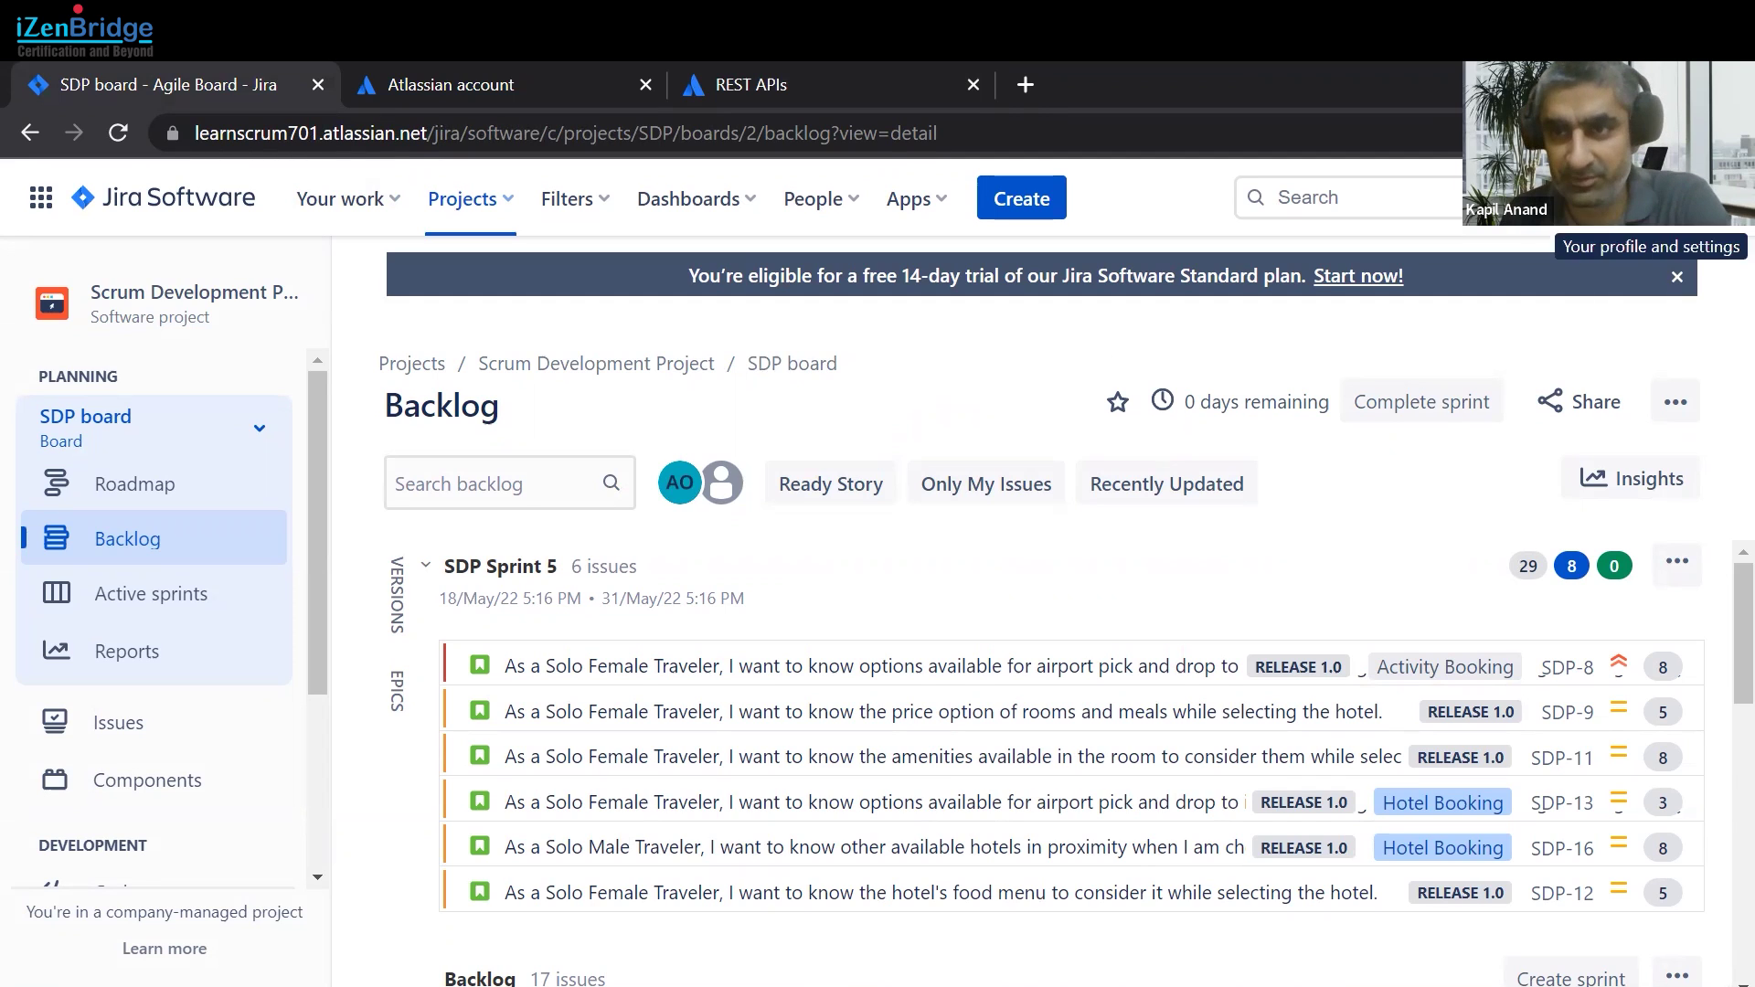
Go to the Atlassian account's Security API tokens page, cancelling the new-token dialog
click(1719, 197)
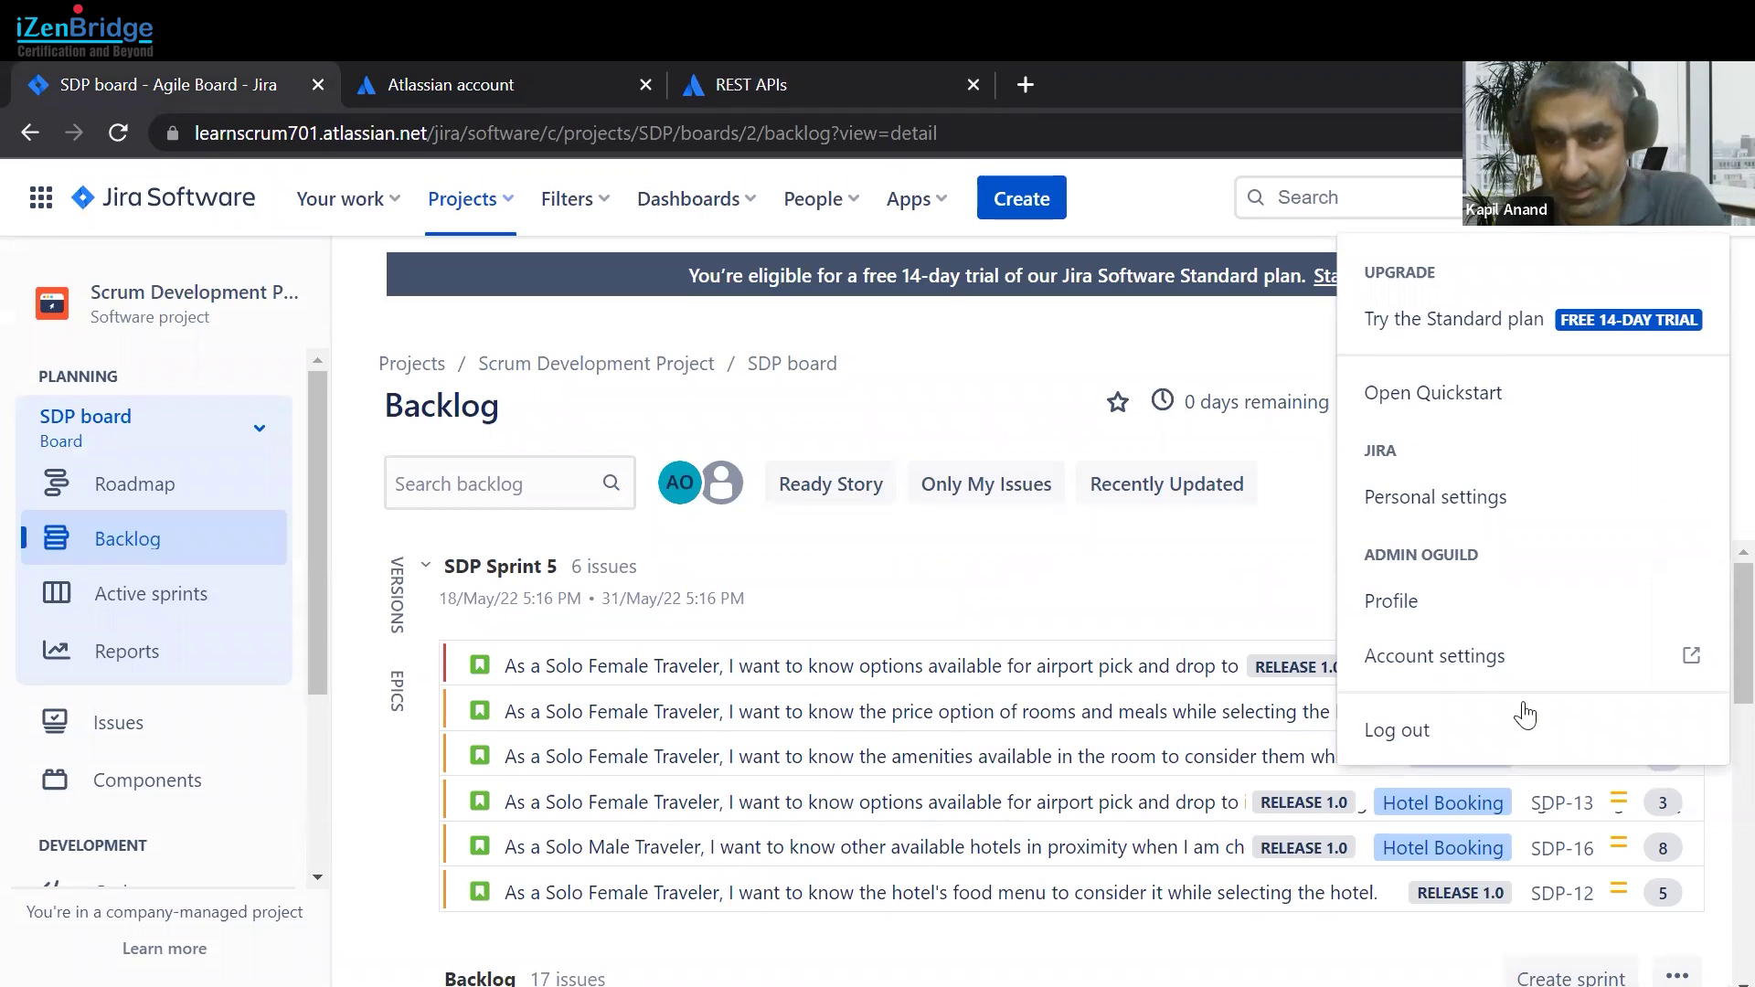
click(1465, 660)
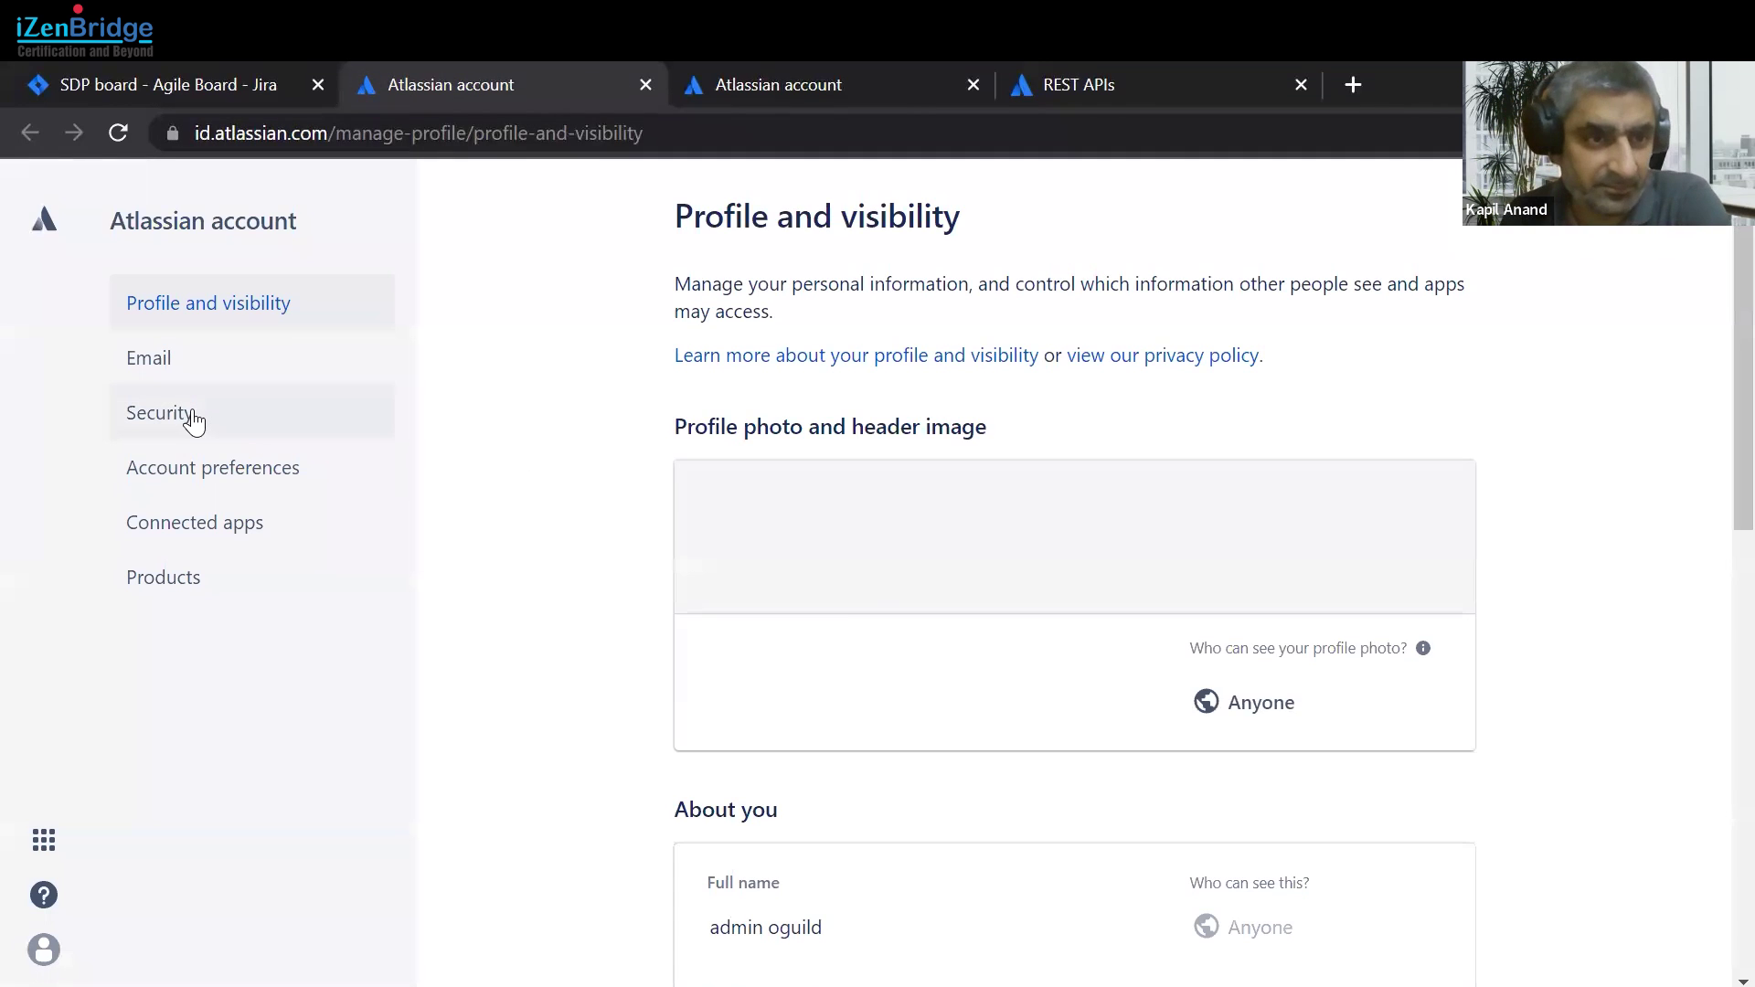
click(179, 422)
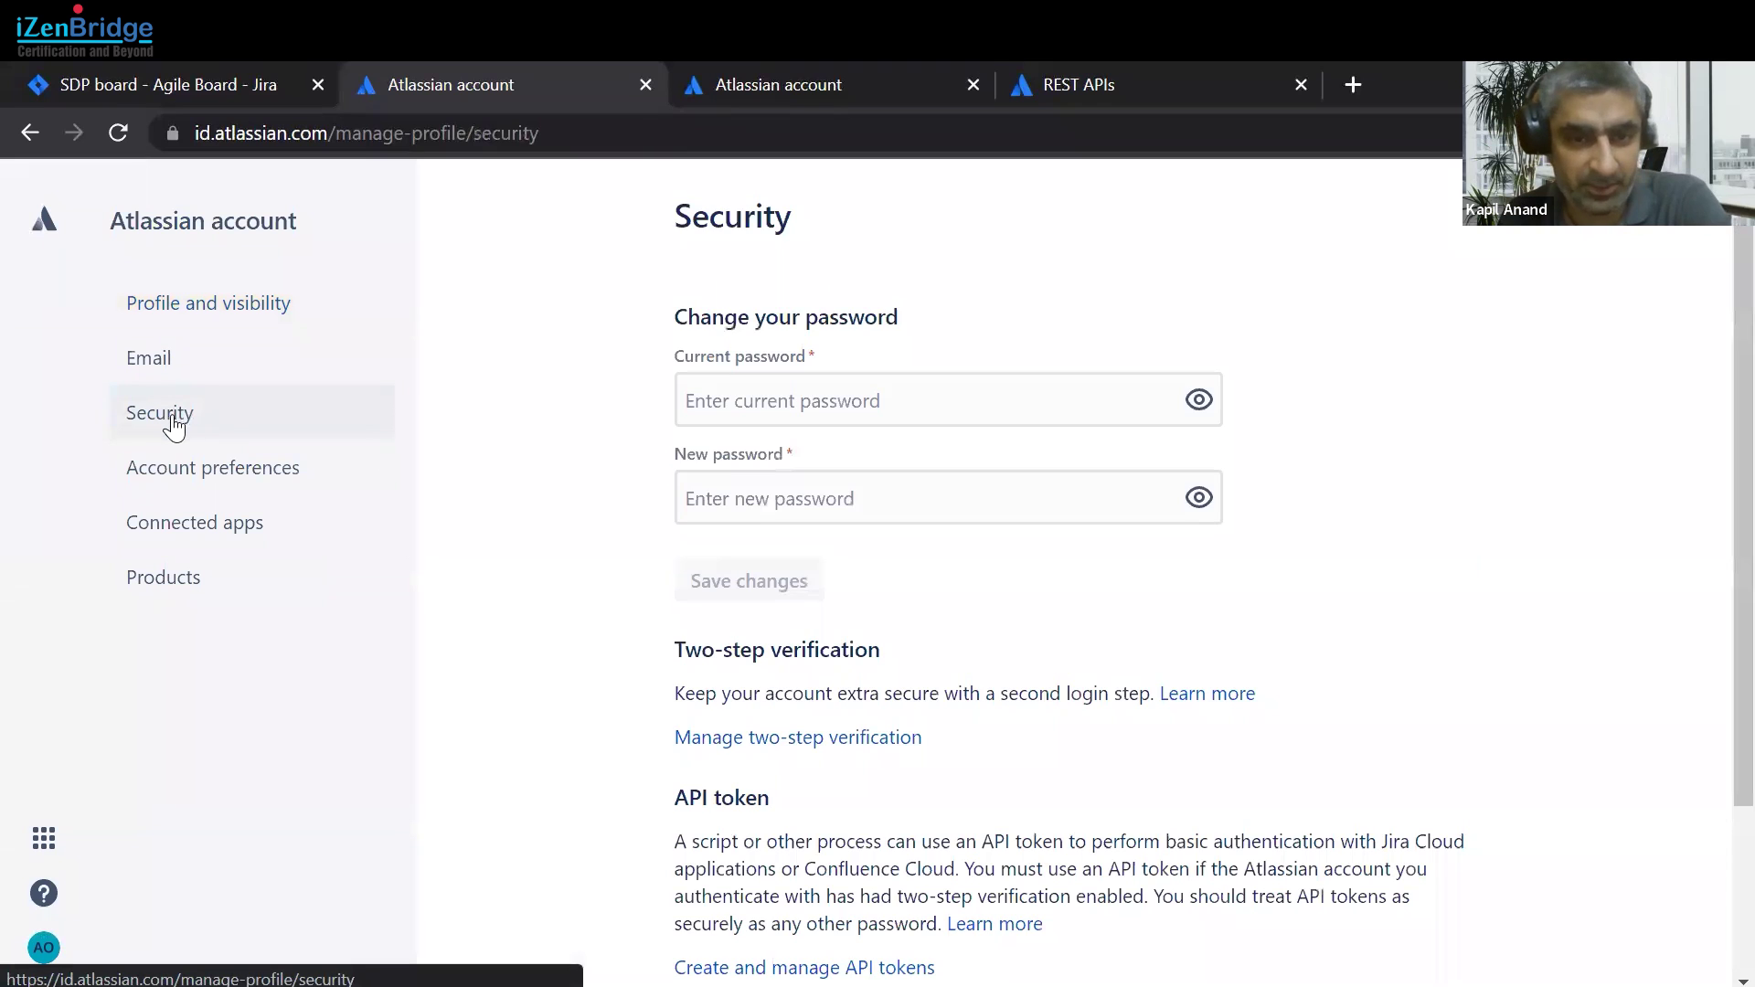
scroll(615, 611, down, 2)
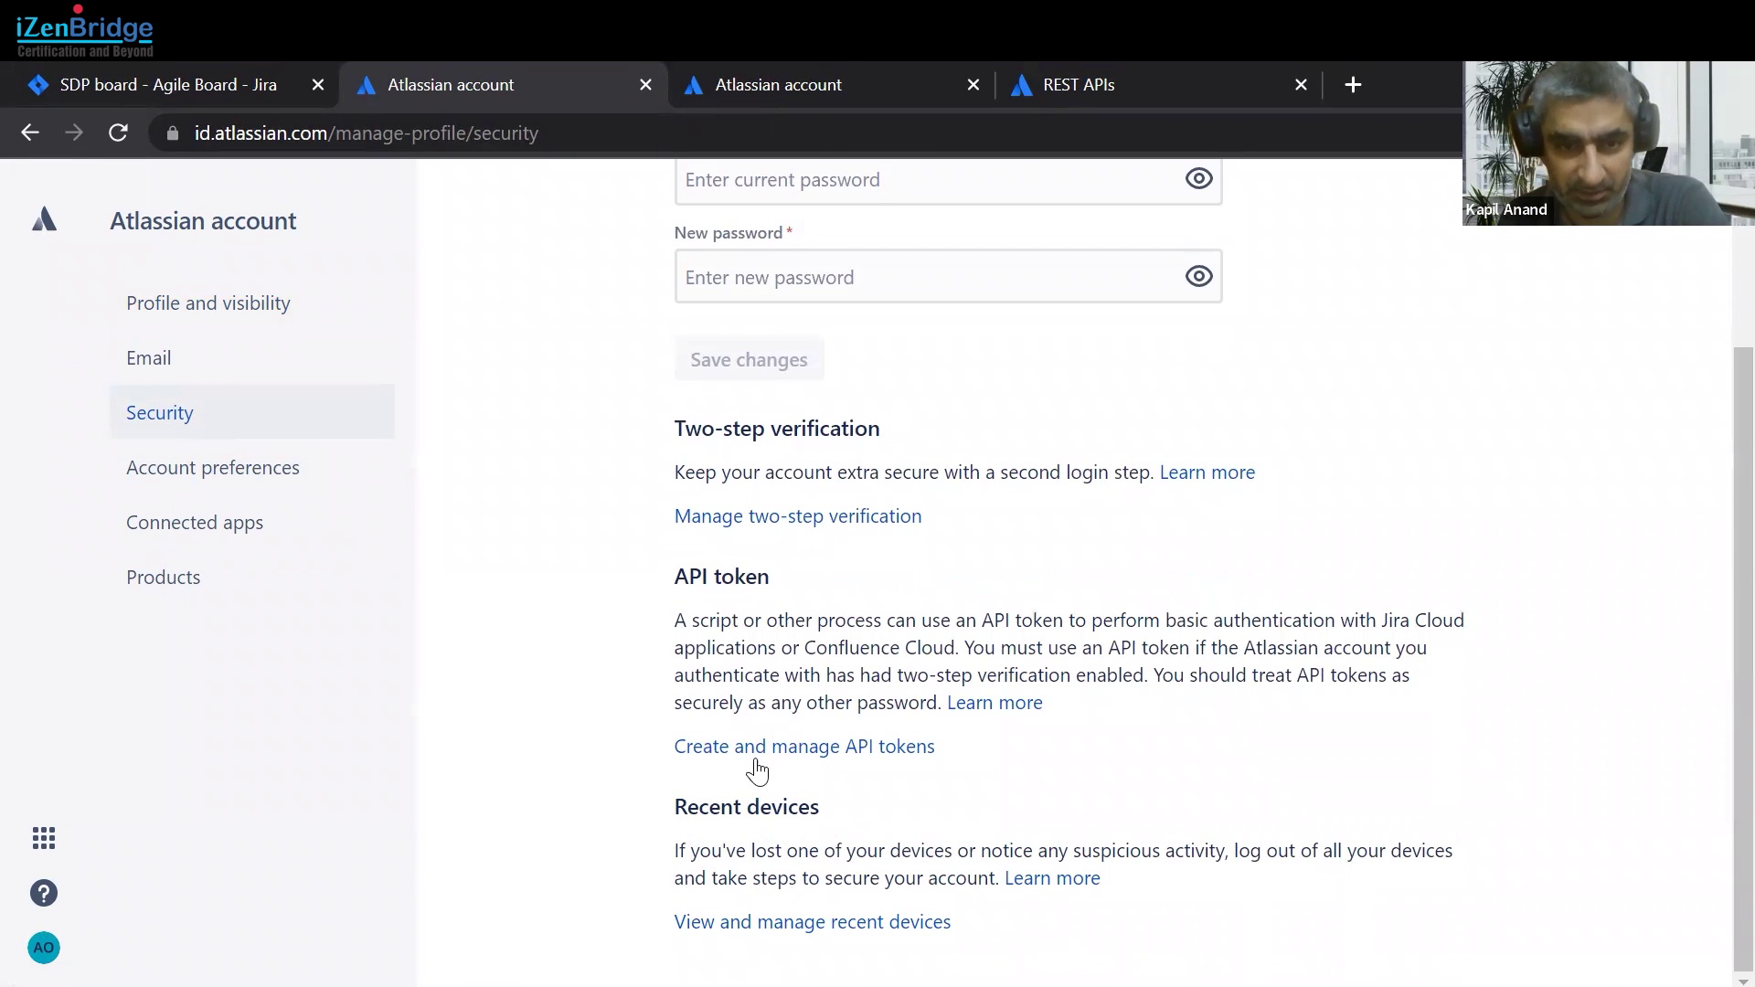
click(788, 751)
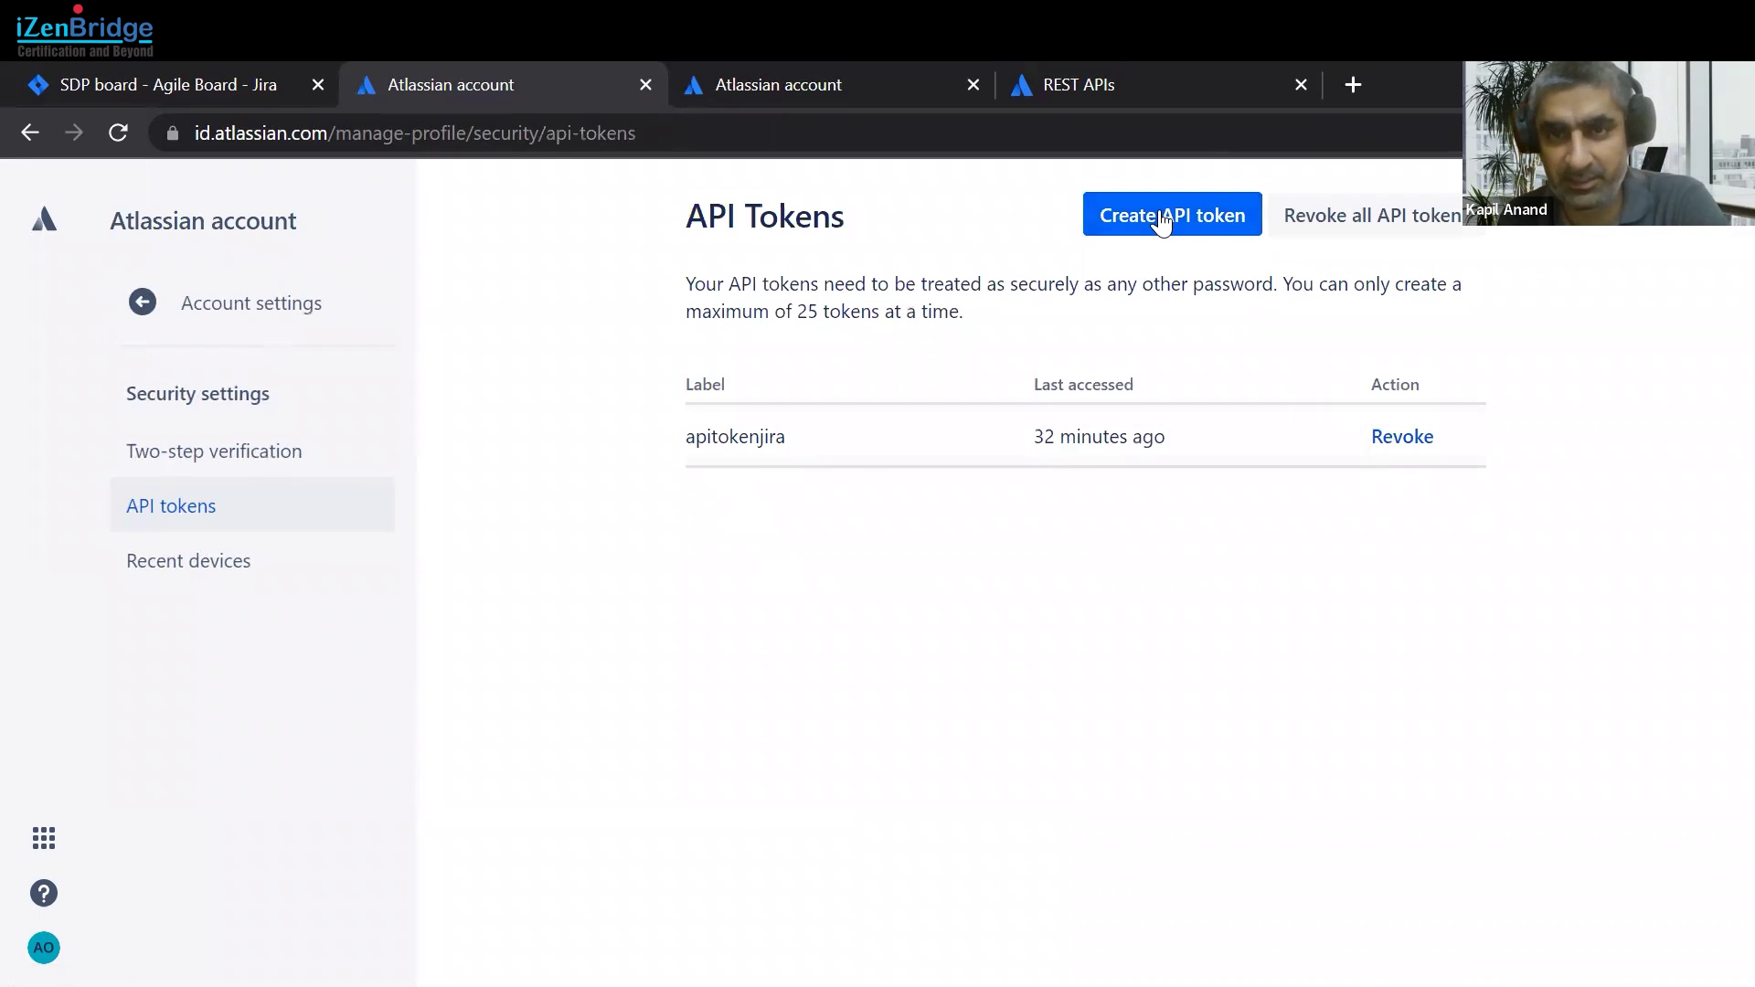
click(1161, 219)
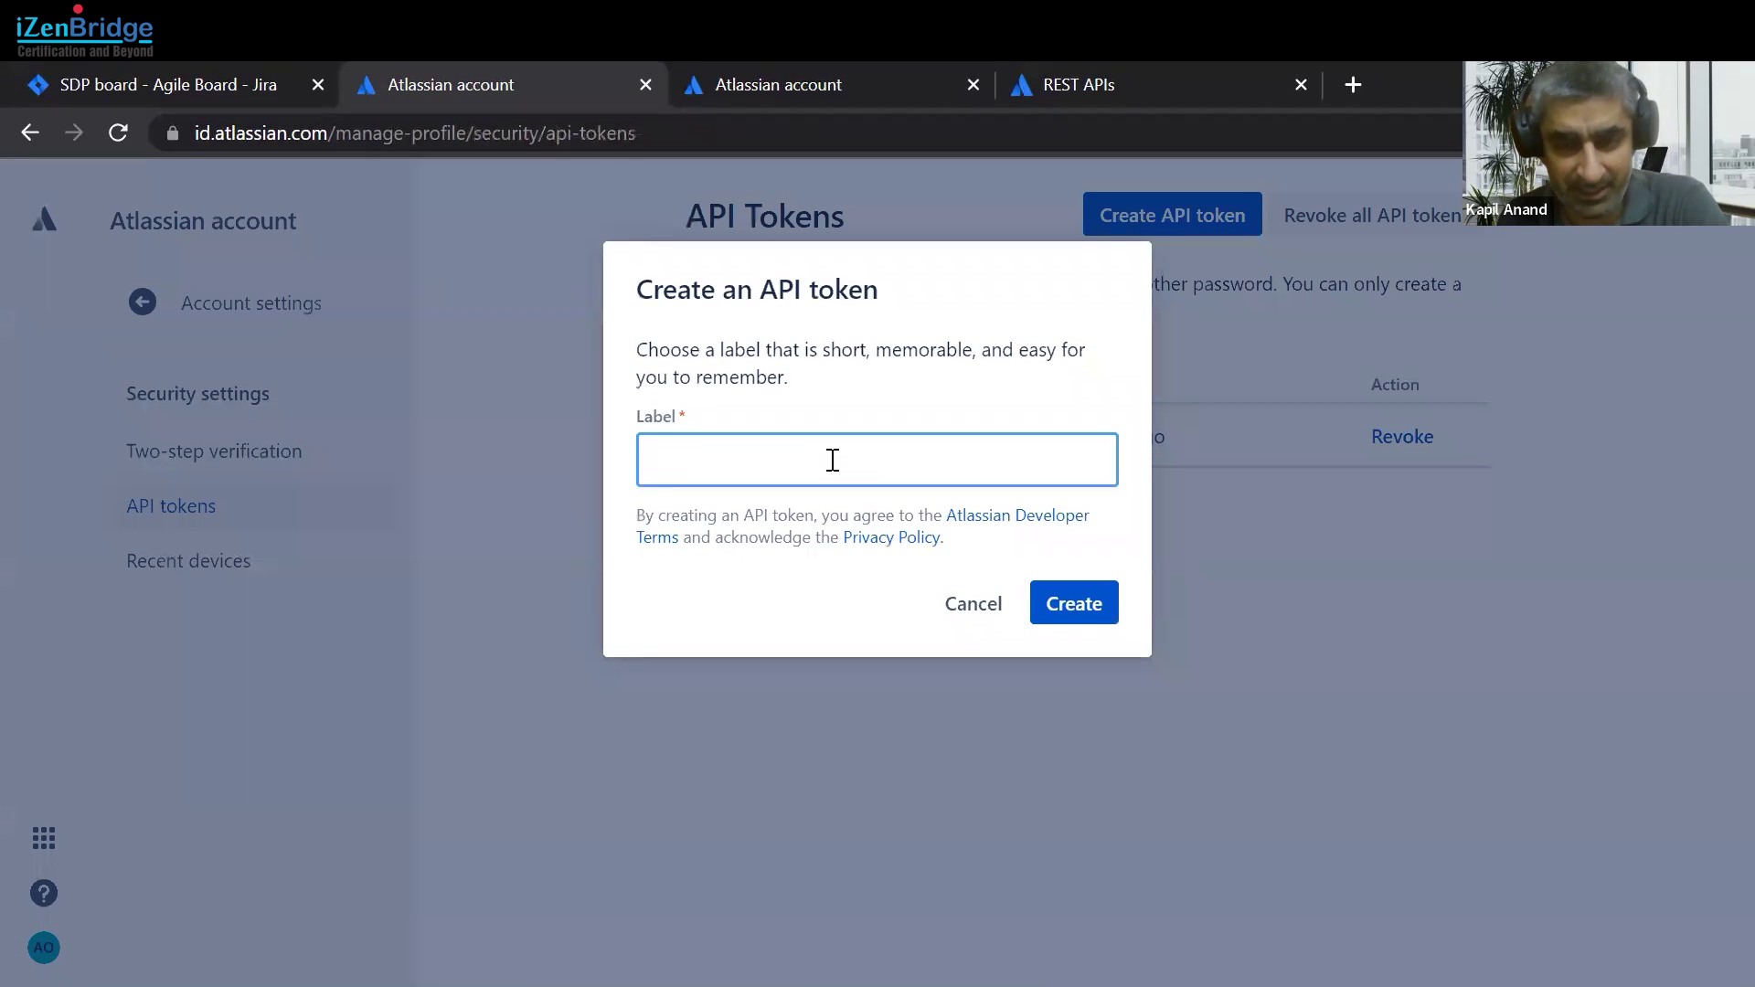
click(978, 615)
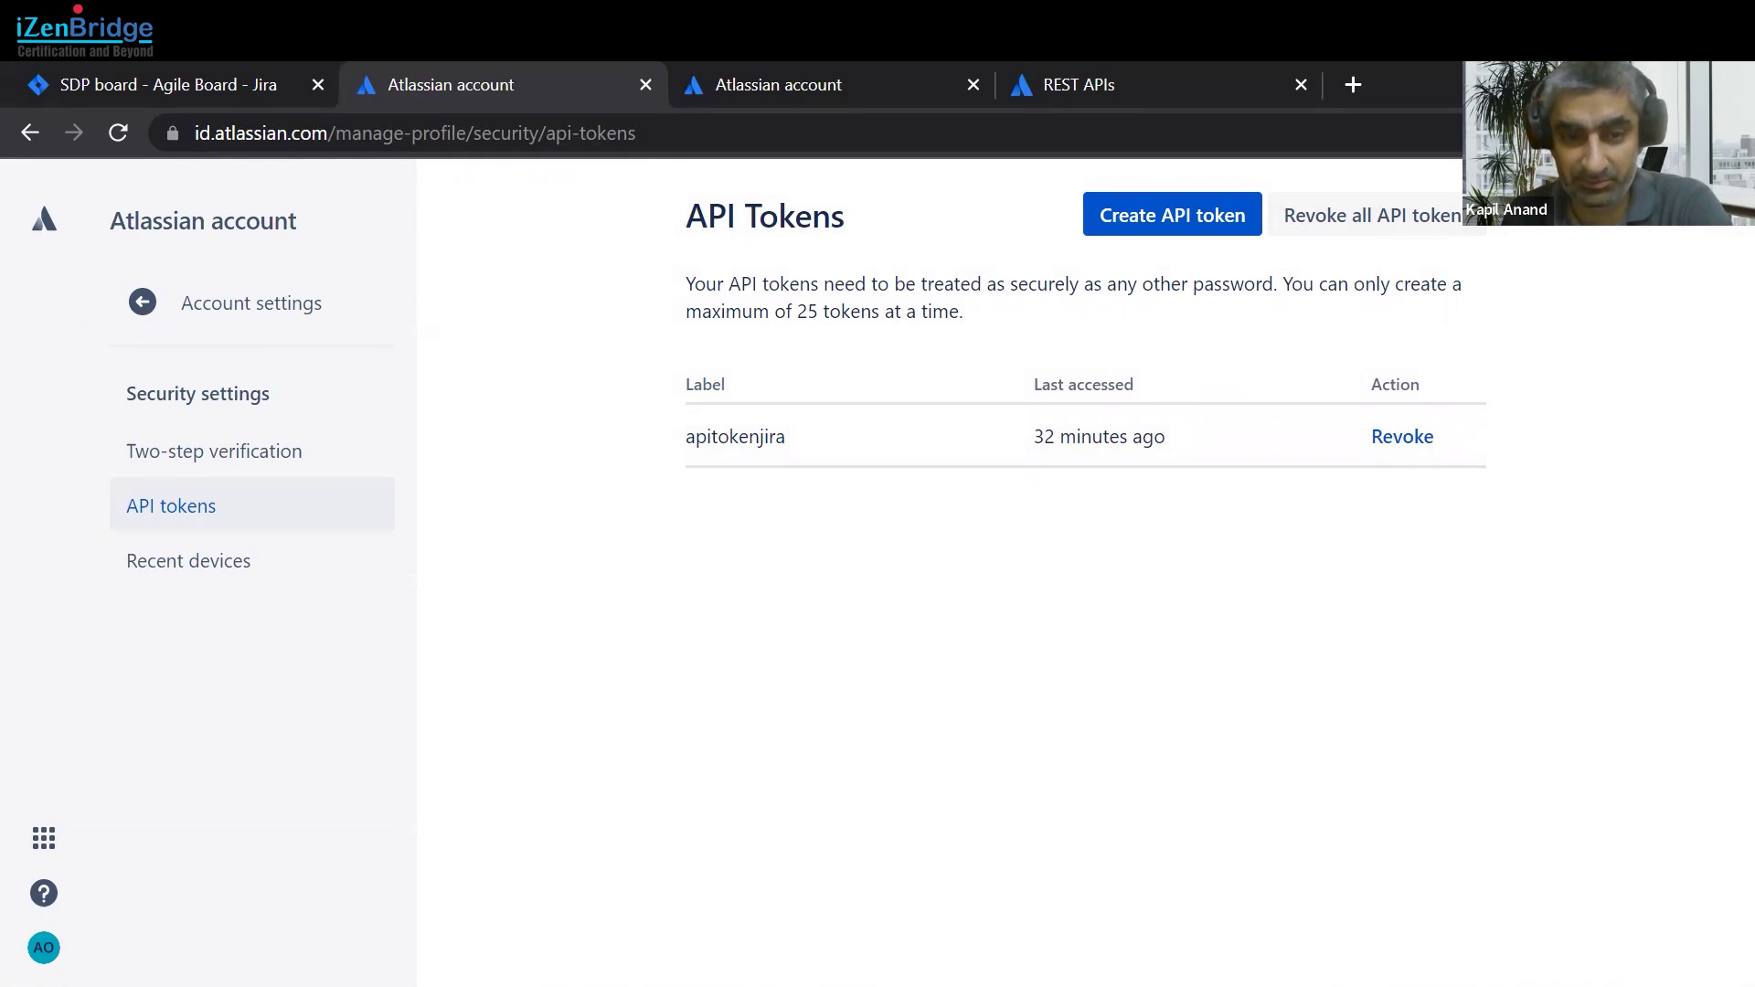
In Postman's Jira Api collection, open the CreateIssue POST request and enlarge the pane to show its JSON body
key(alt+Tab)
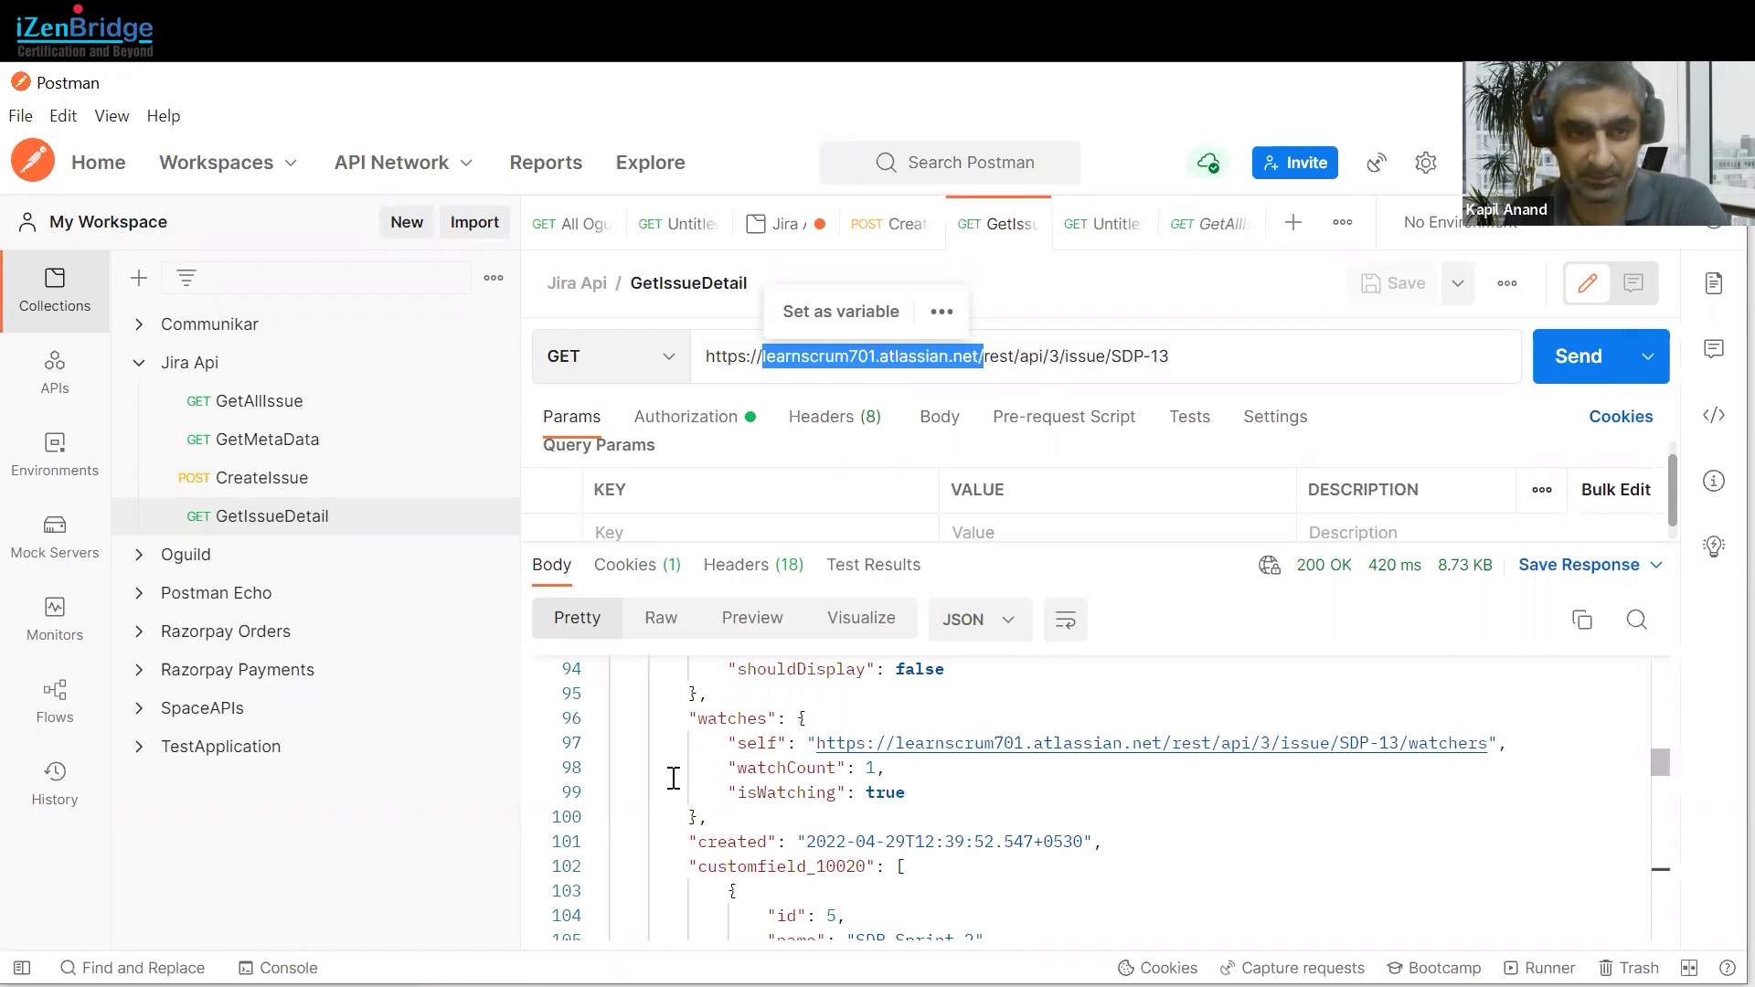
scroll(681, 750, up, 5)
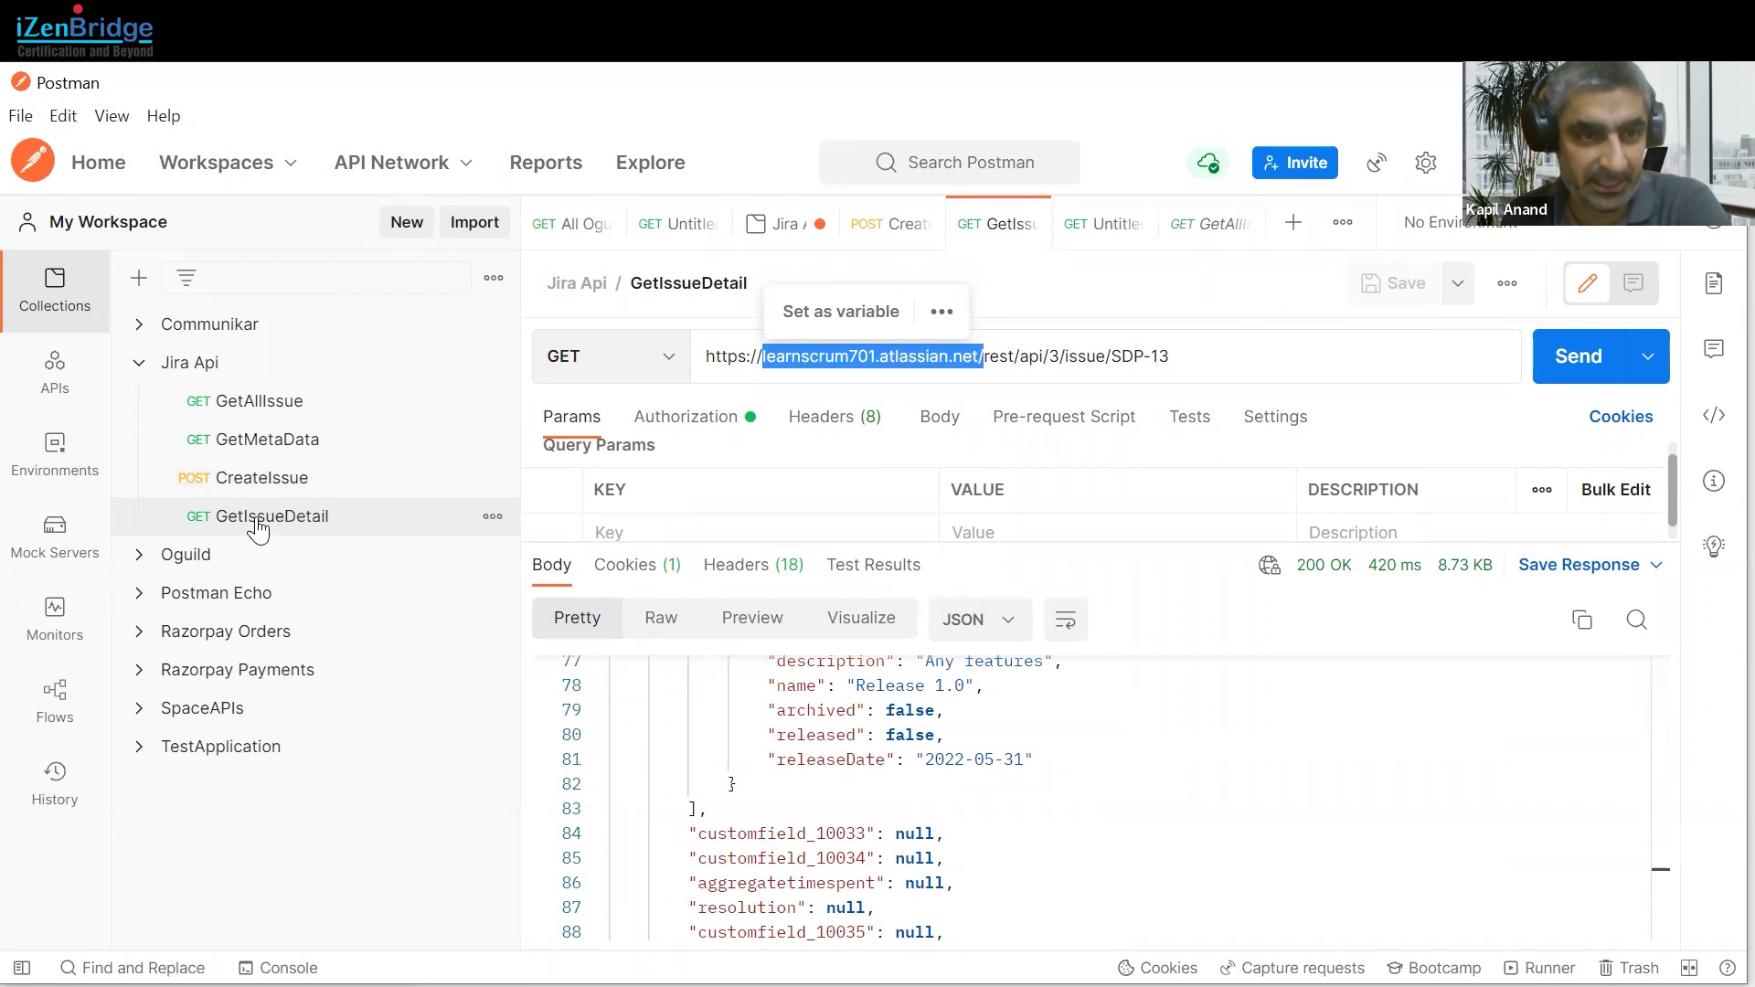
click(254, 443)
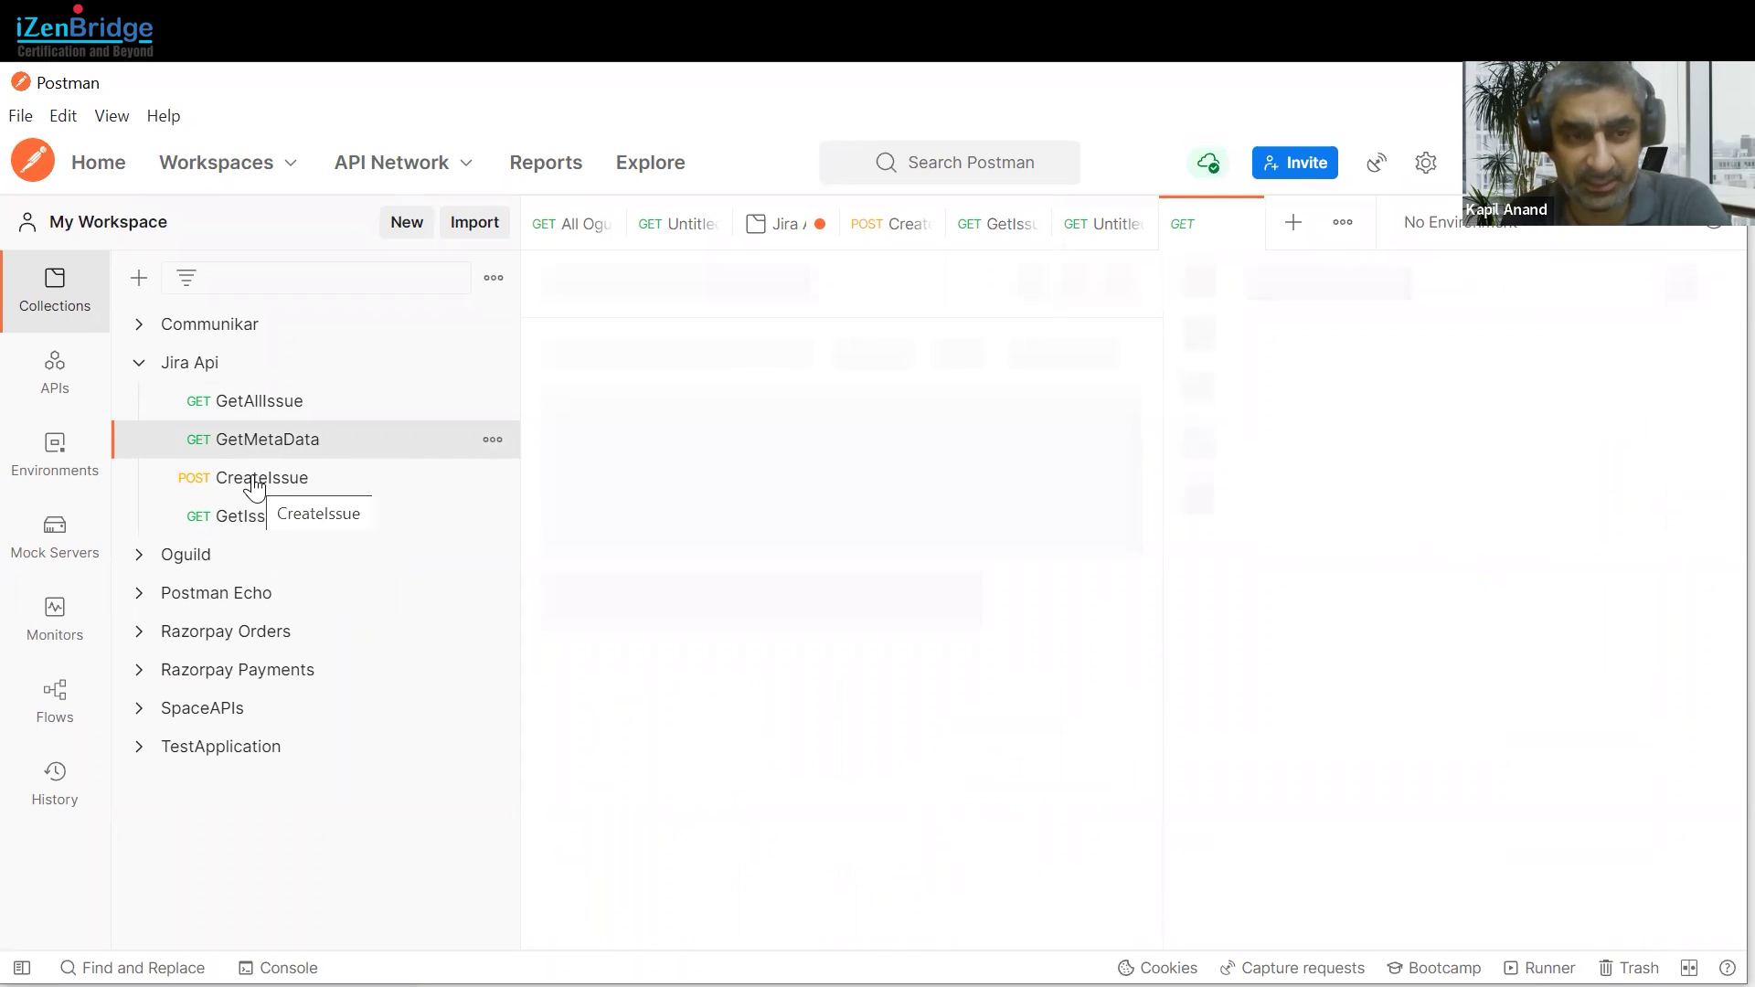
click(265, 485)
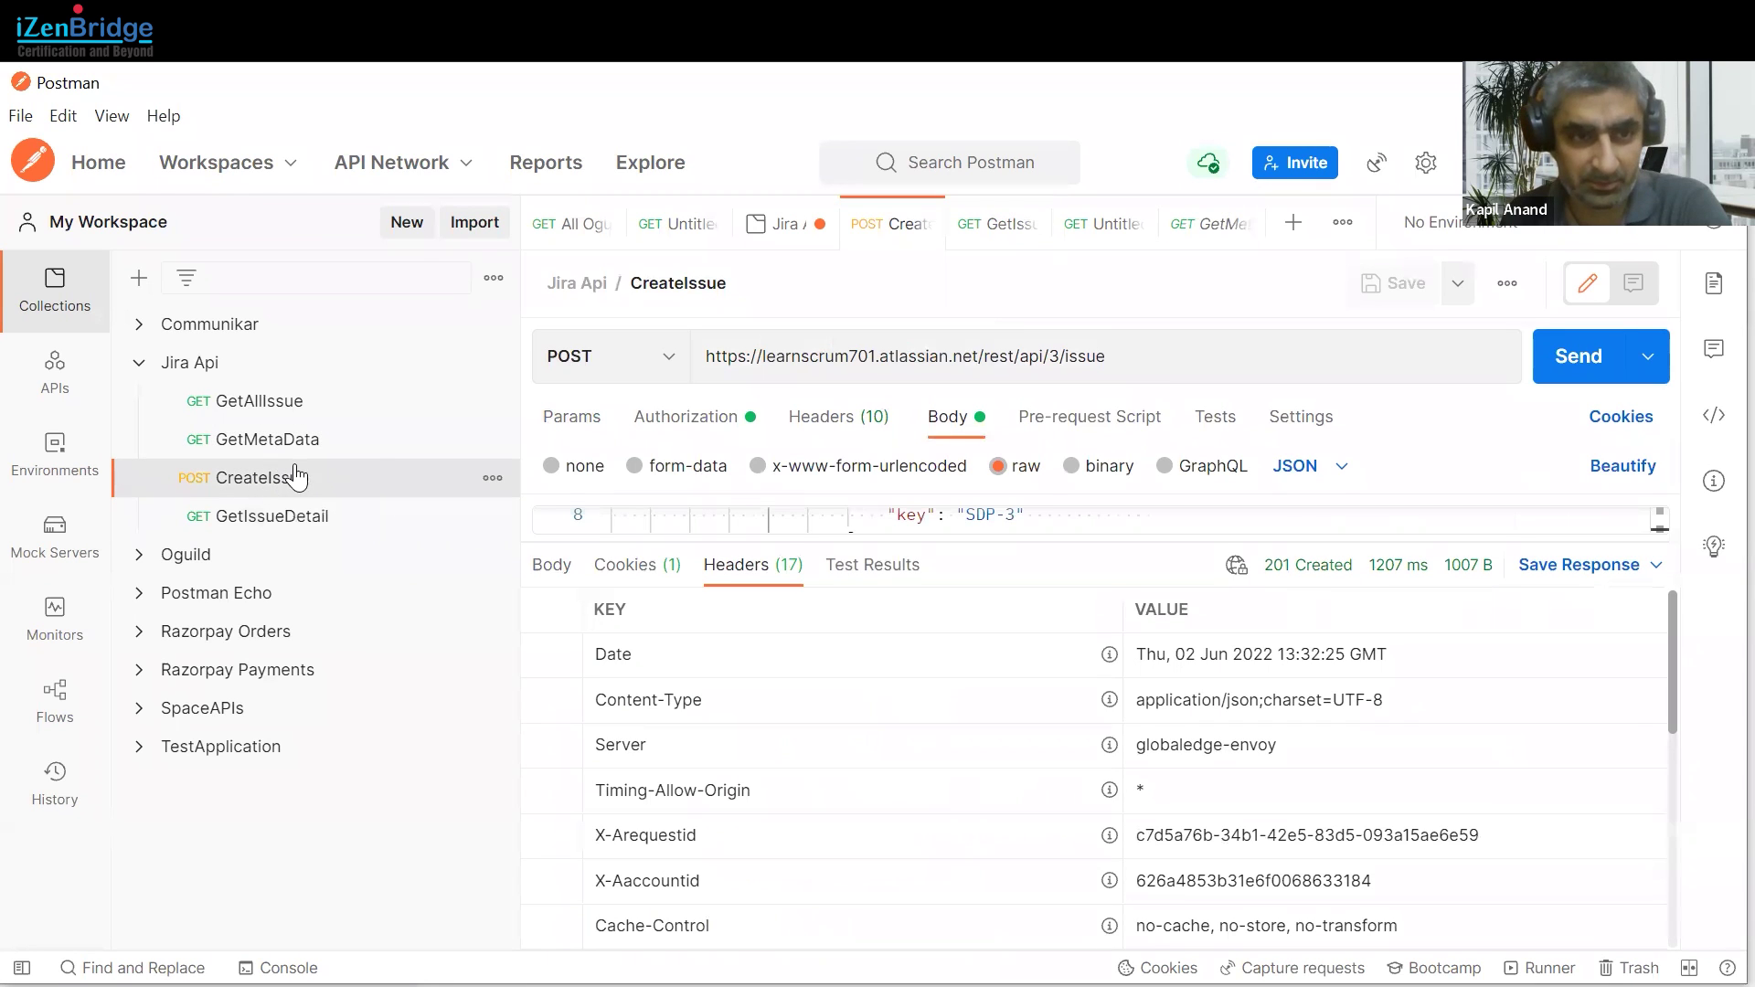
drag(776, 549, 787, 924)
scroll(855, 695, up, 3)
scroll(815, 640, down, 1)
scroll(816, 690, up, 1)
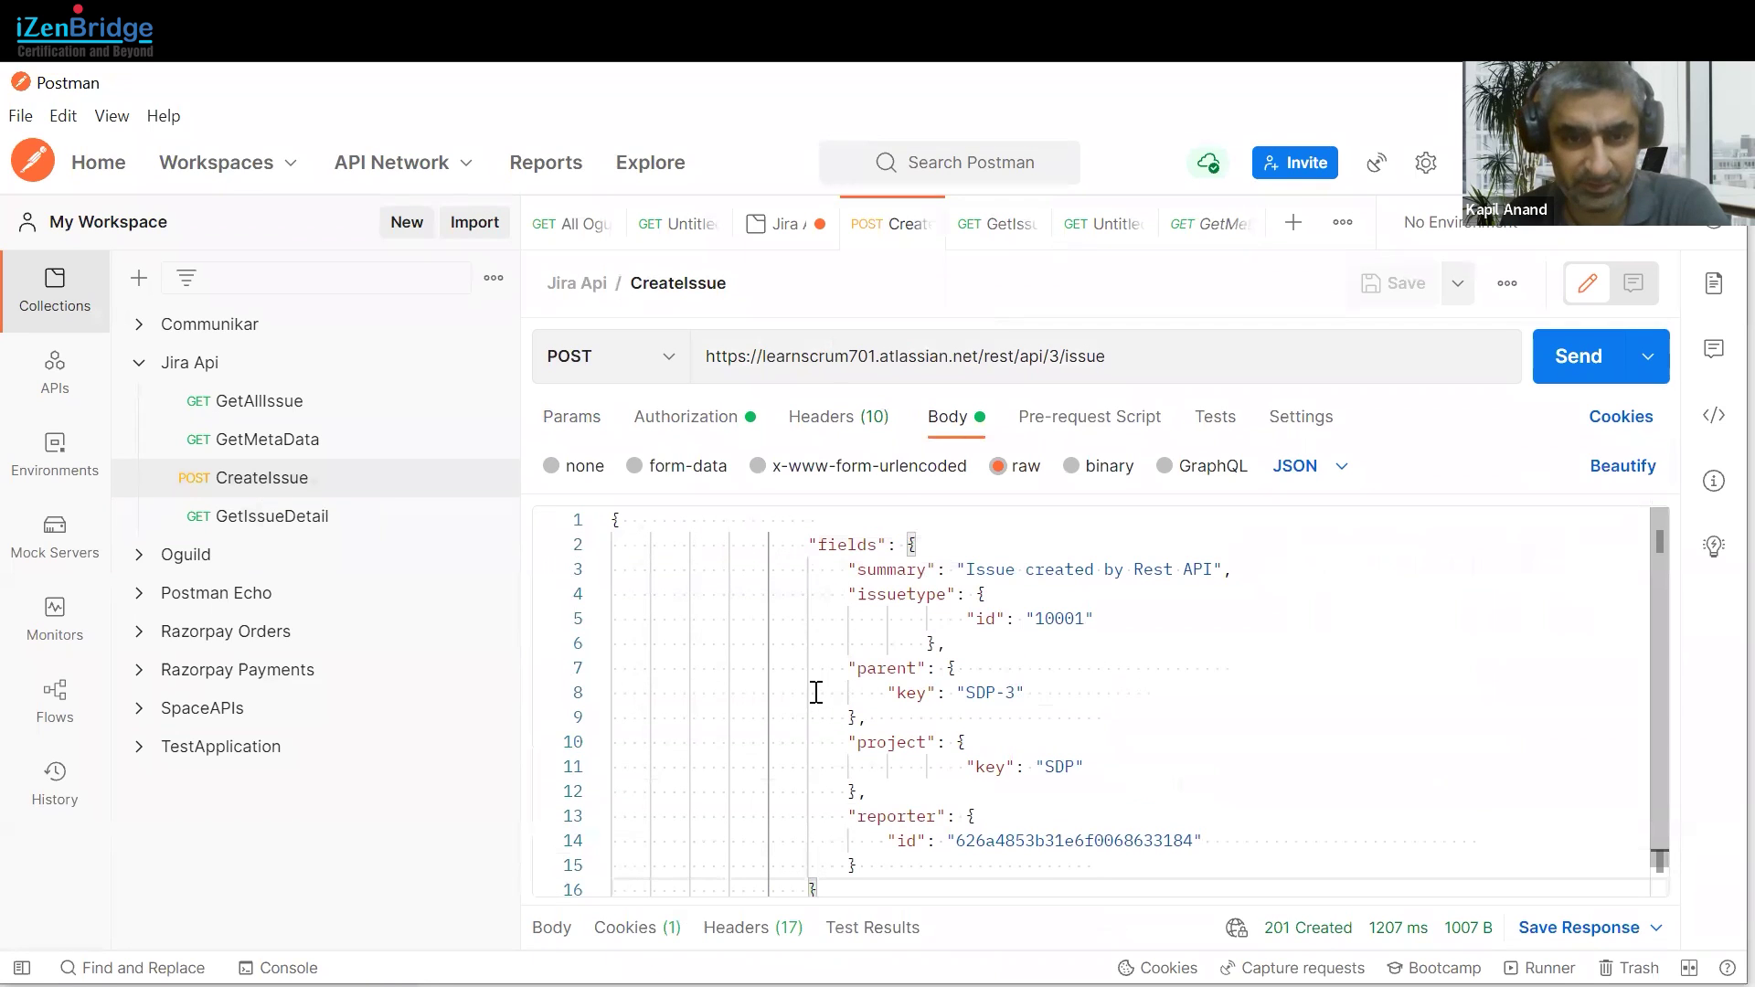
click(262, 443)
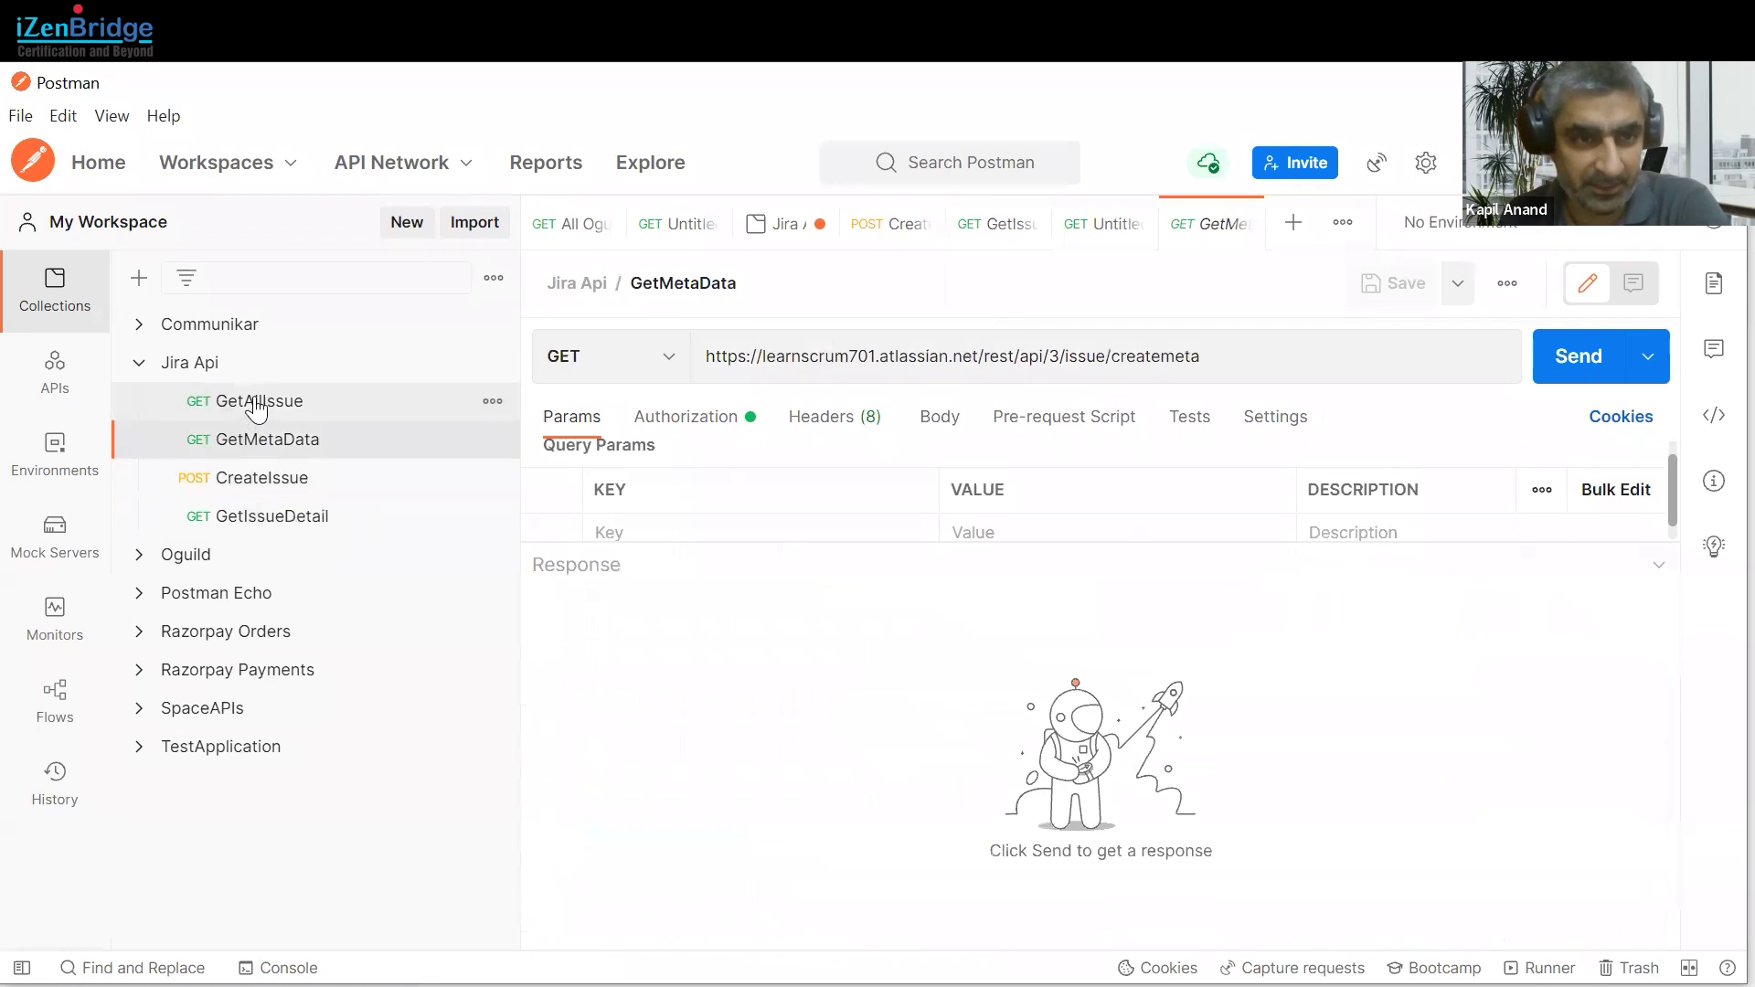
click(242, 406)
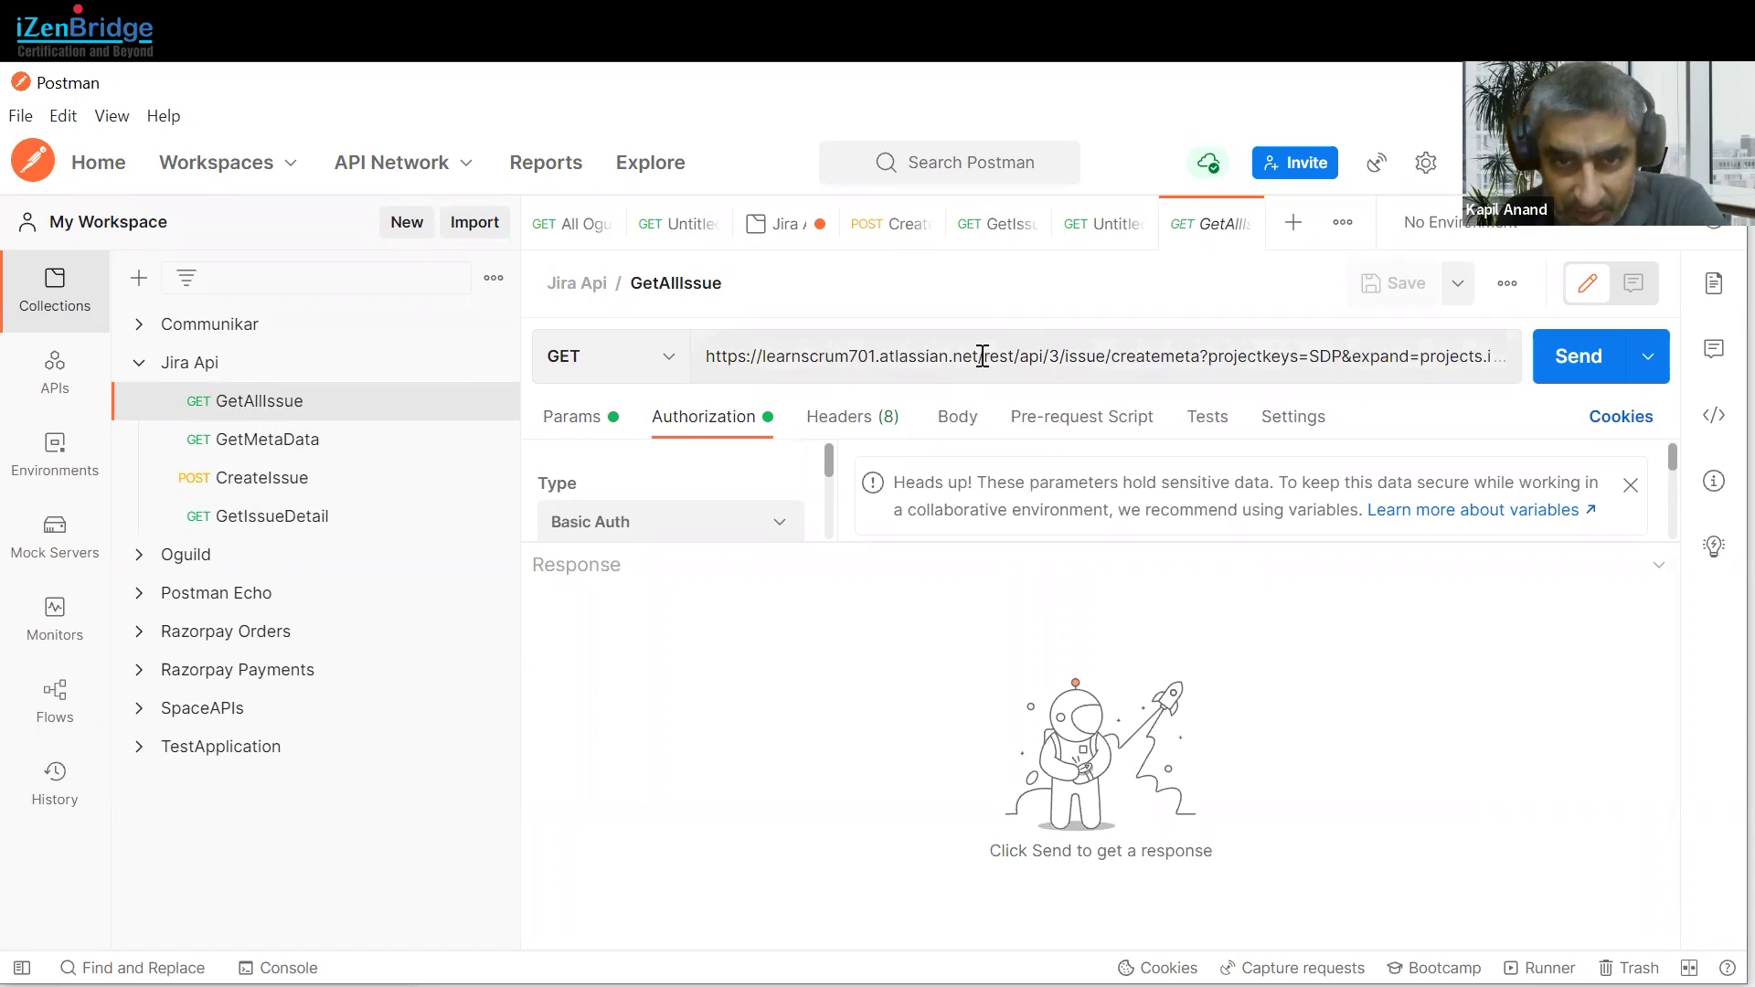
drag(975, 357, 756, 358)
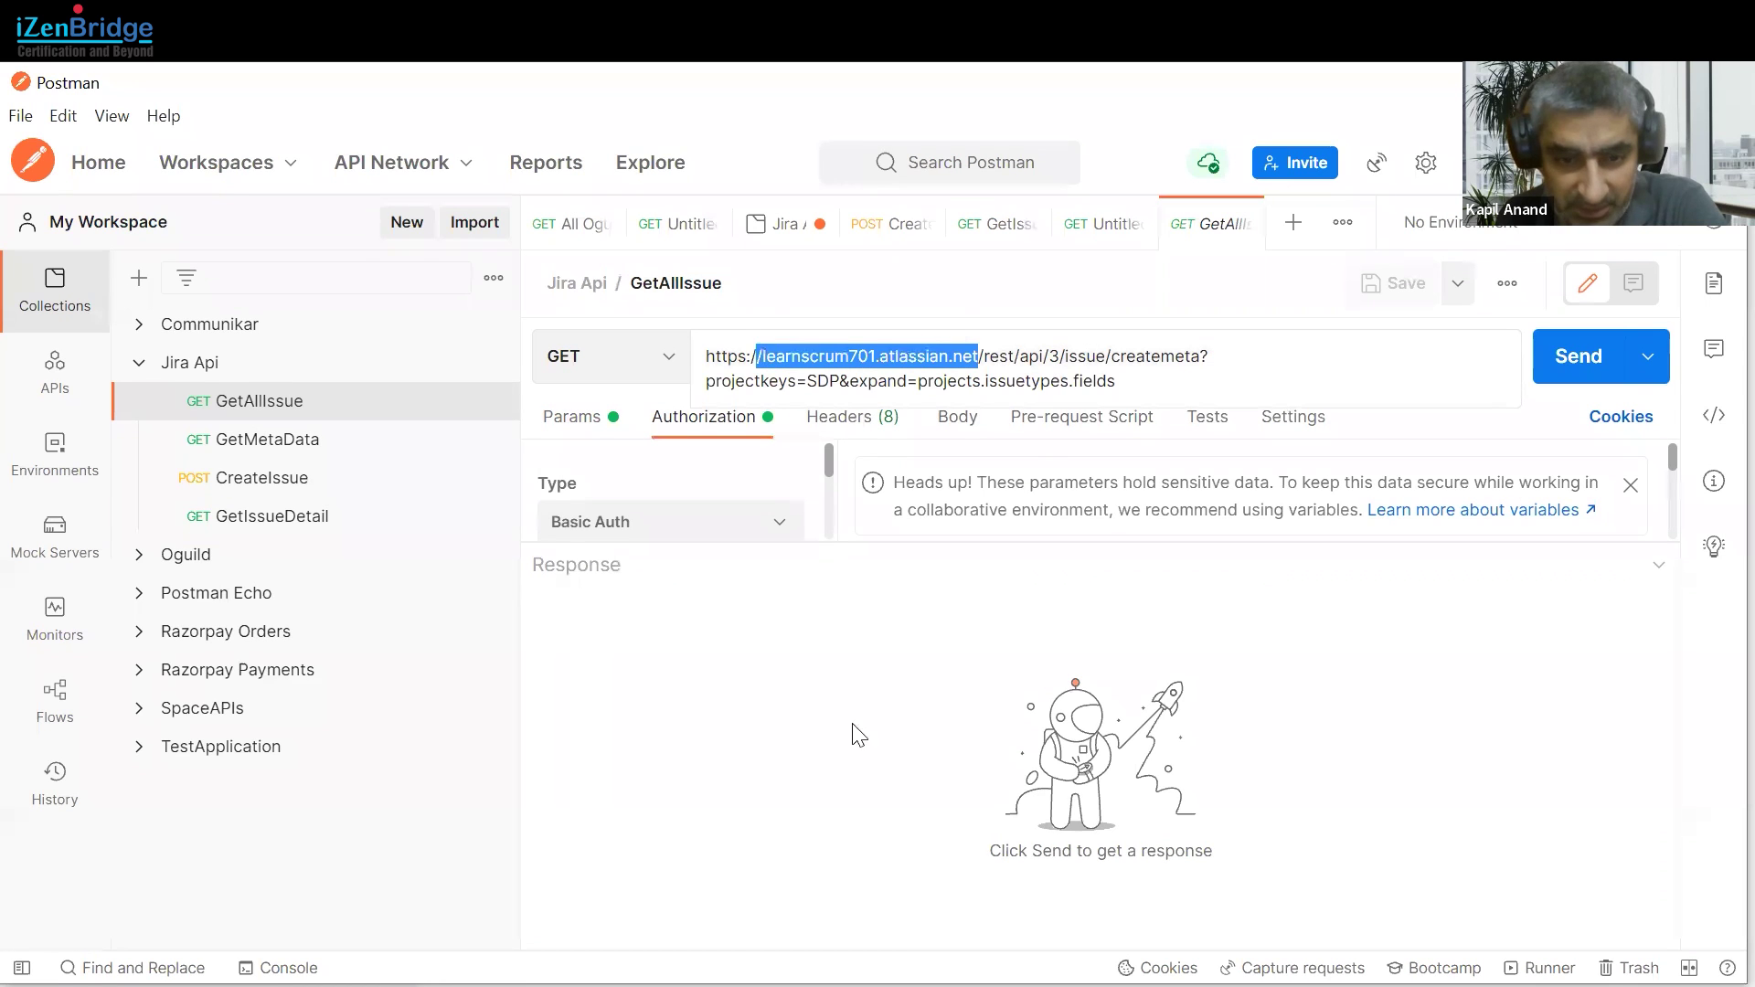
key(alt+Tab)
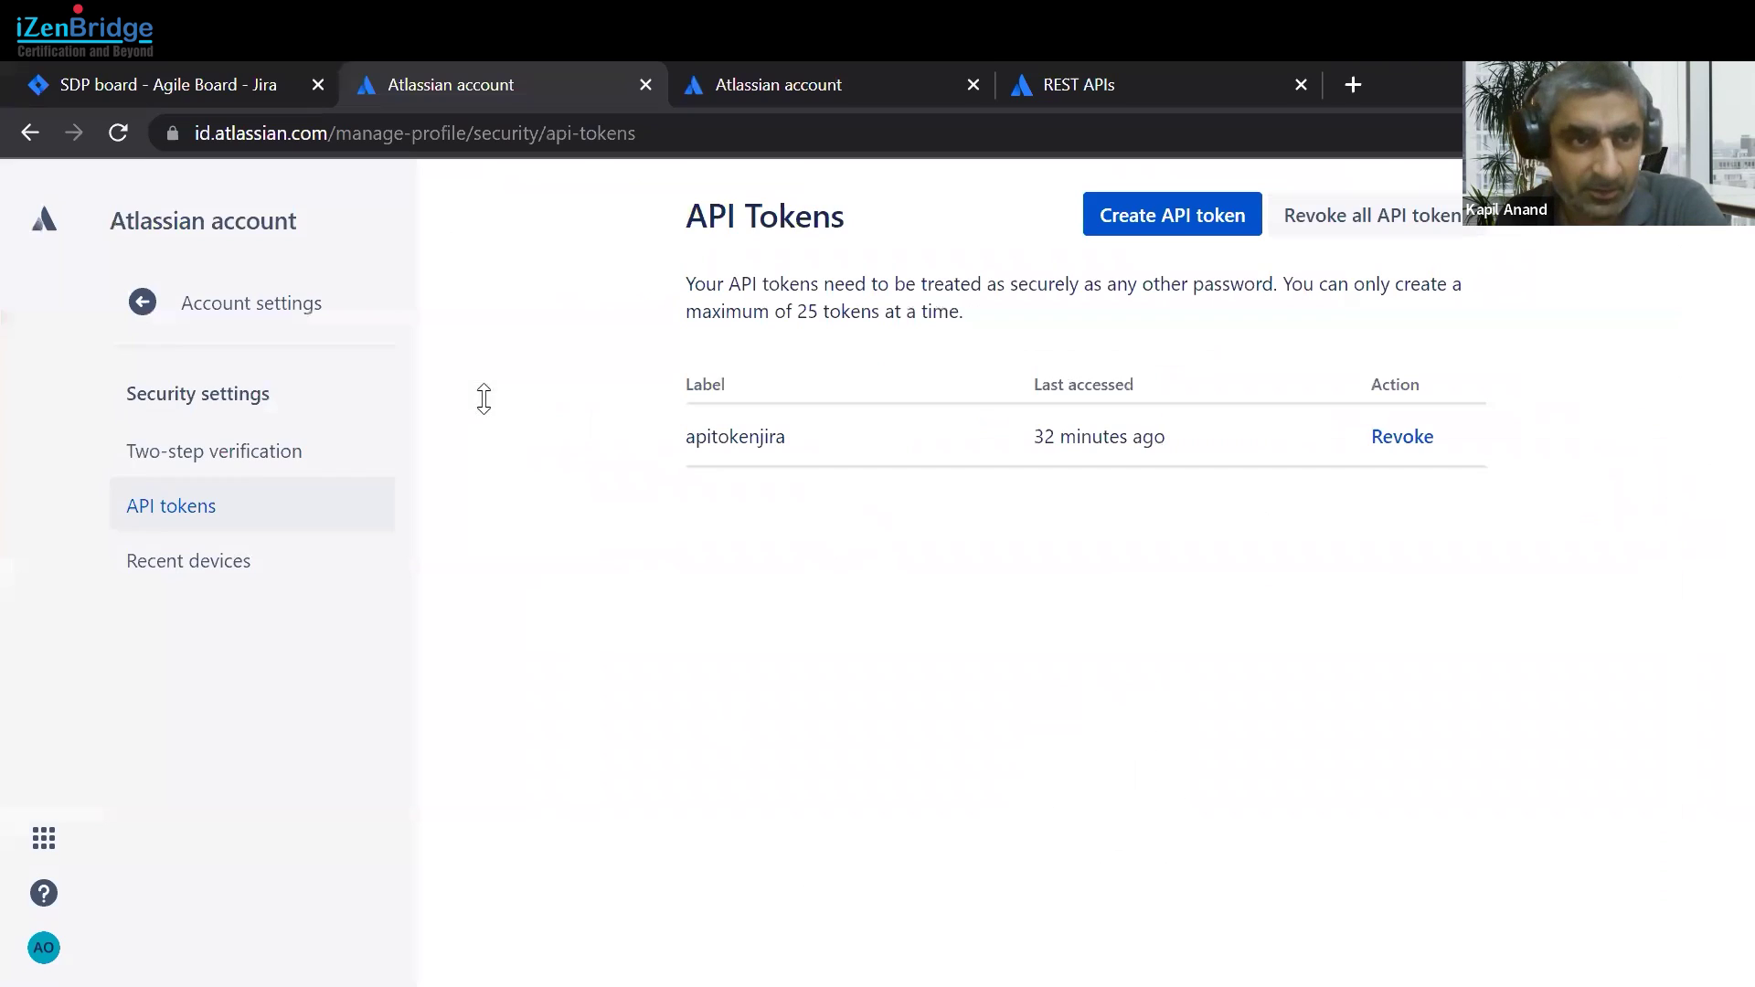
click(162, 87)
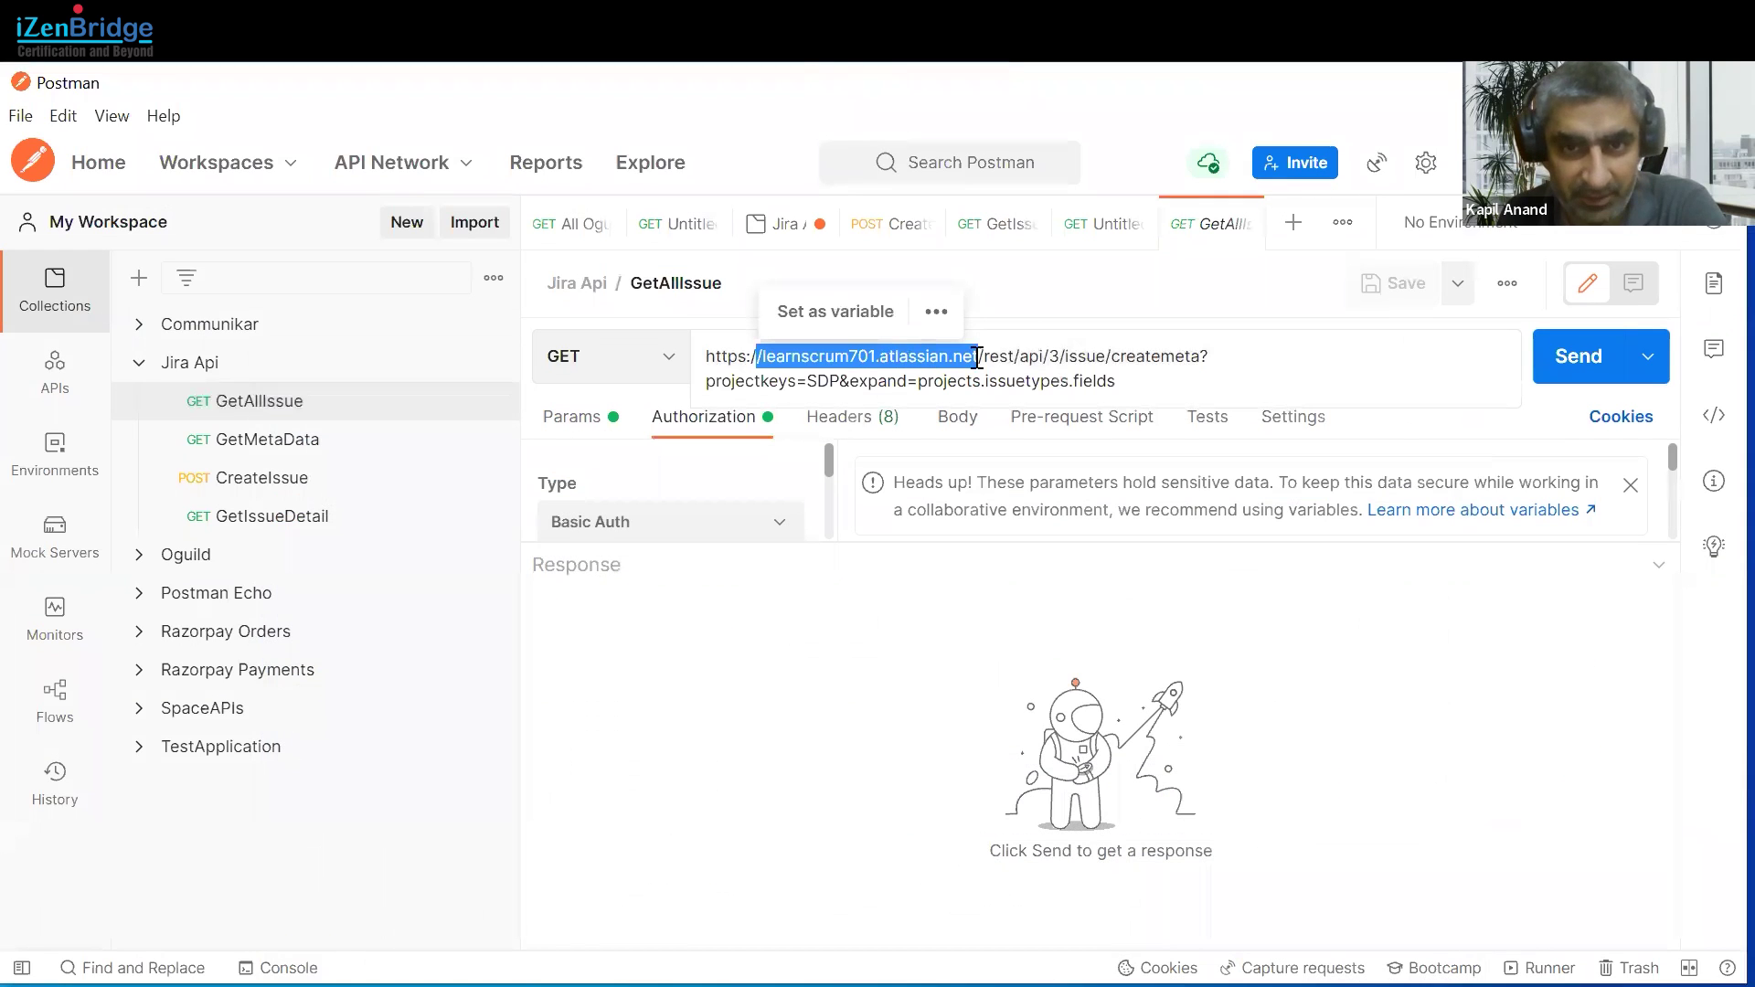
click(1136, 388)
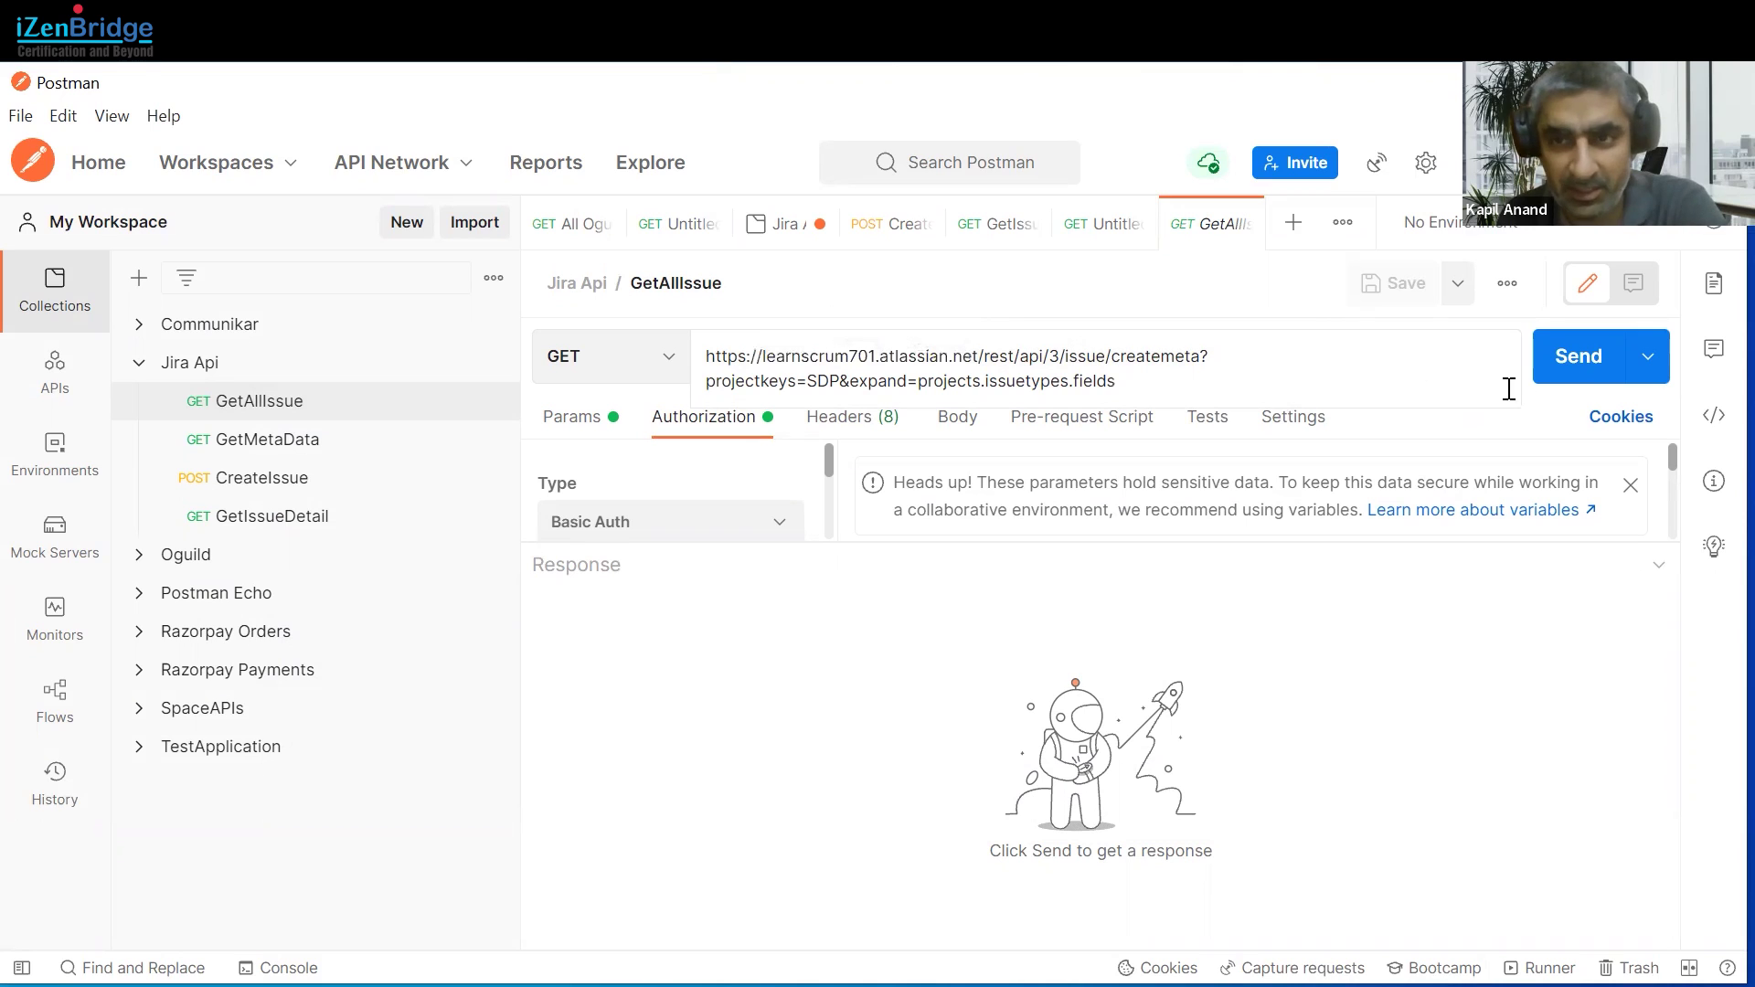
Send the GetAllIssue createmeta request and scroll through its 200 OK JSON response
click(1581, 360)
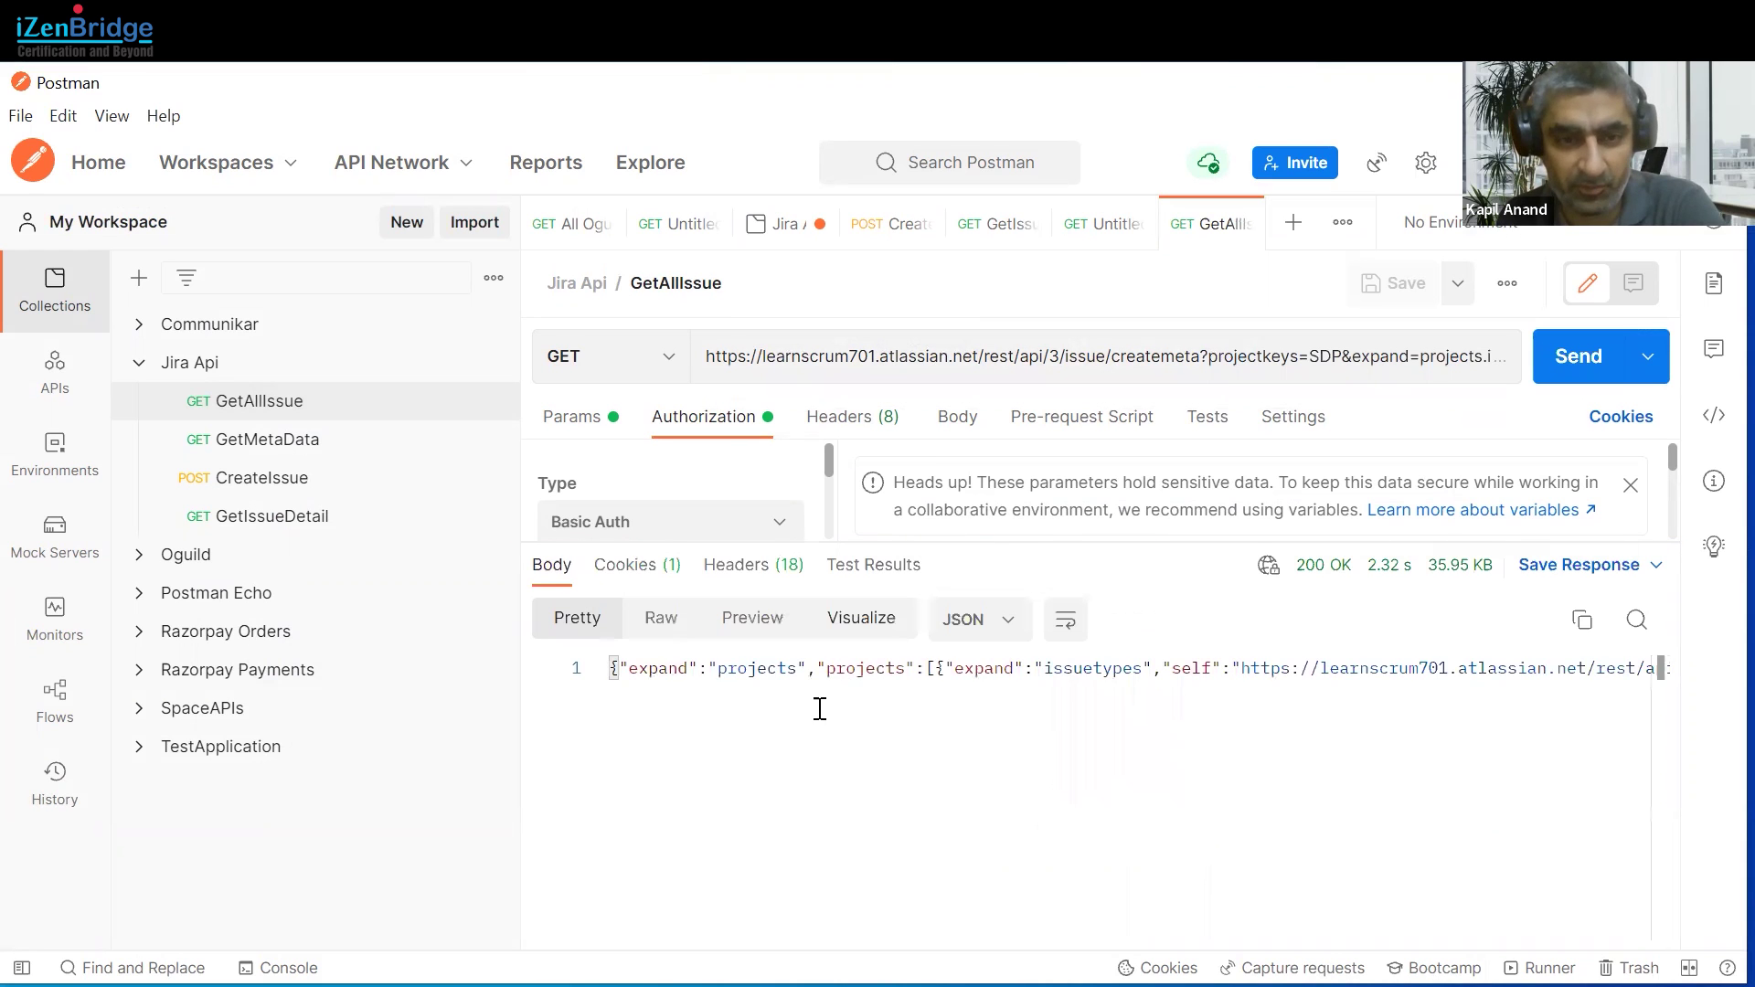
scroll(827, 786, down, 10)
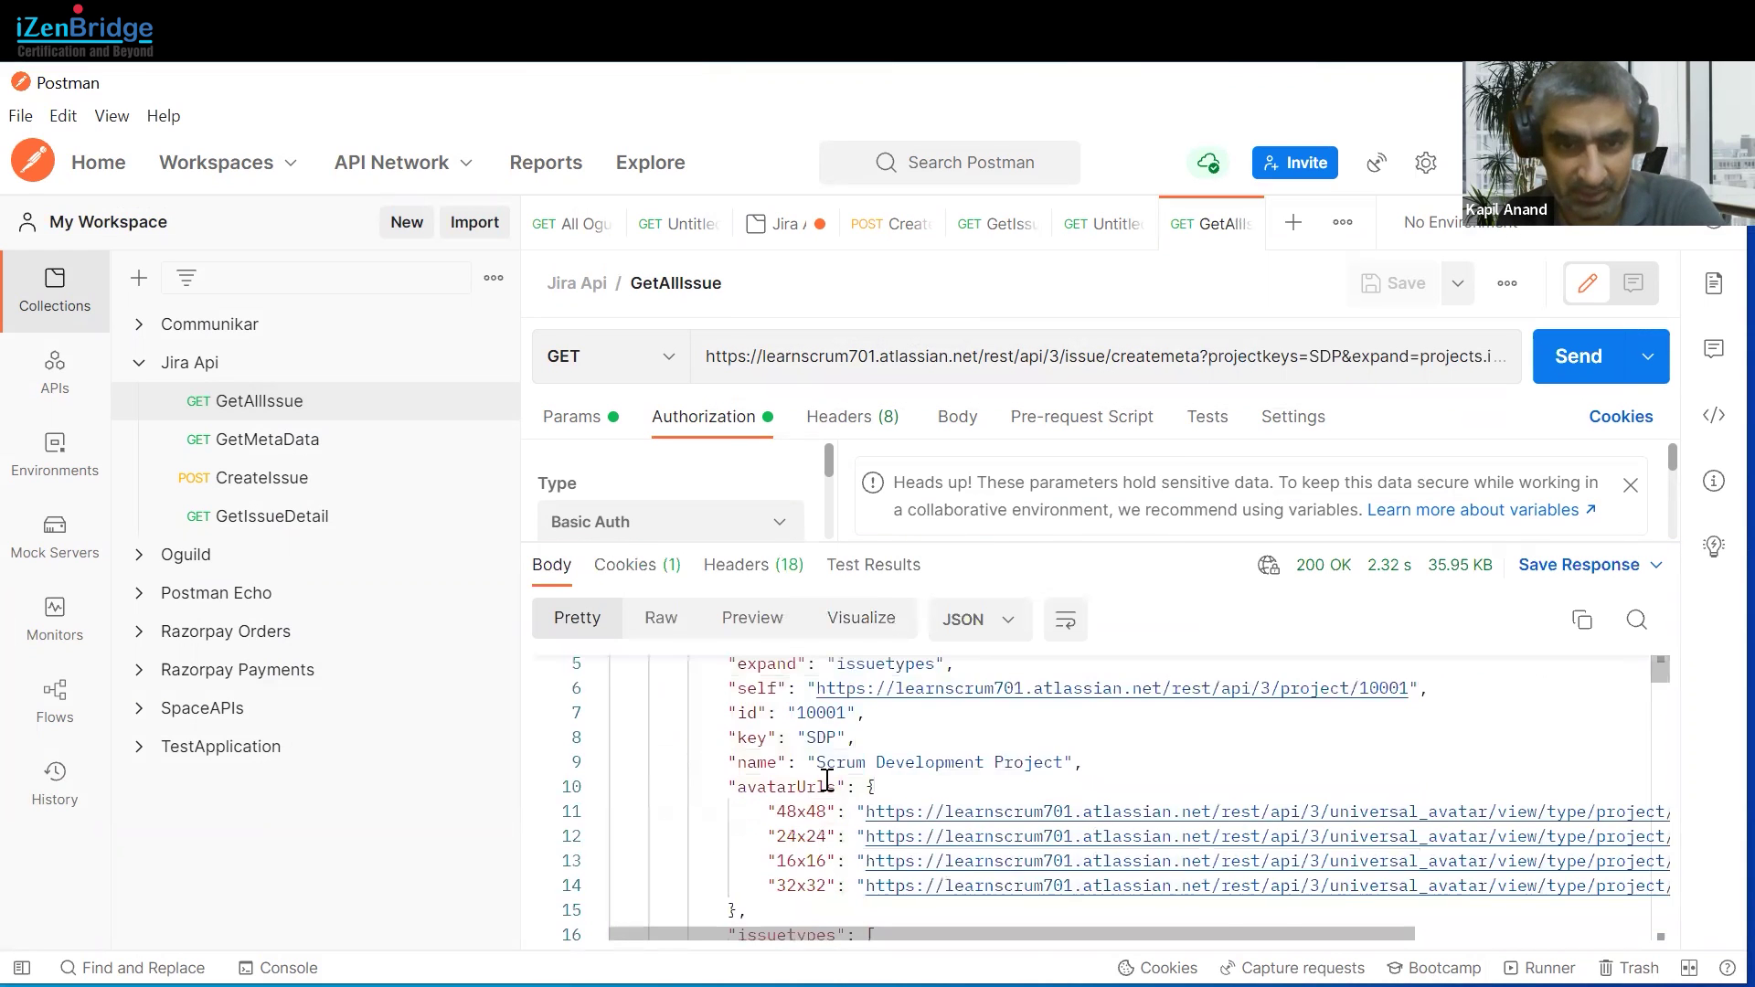
drag(877, 712, 809, 594)
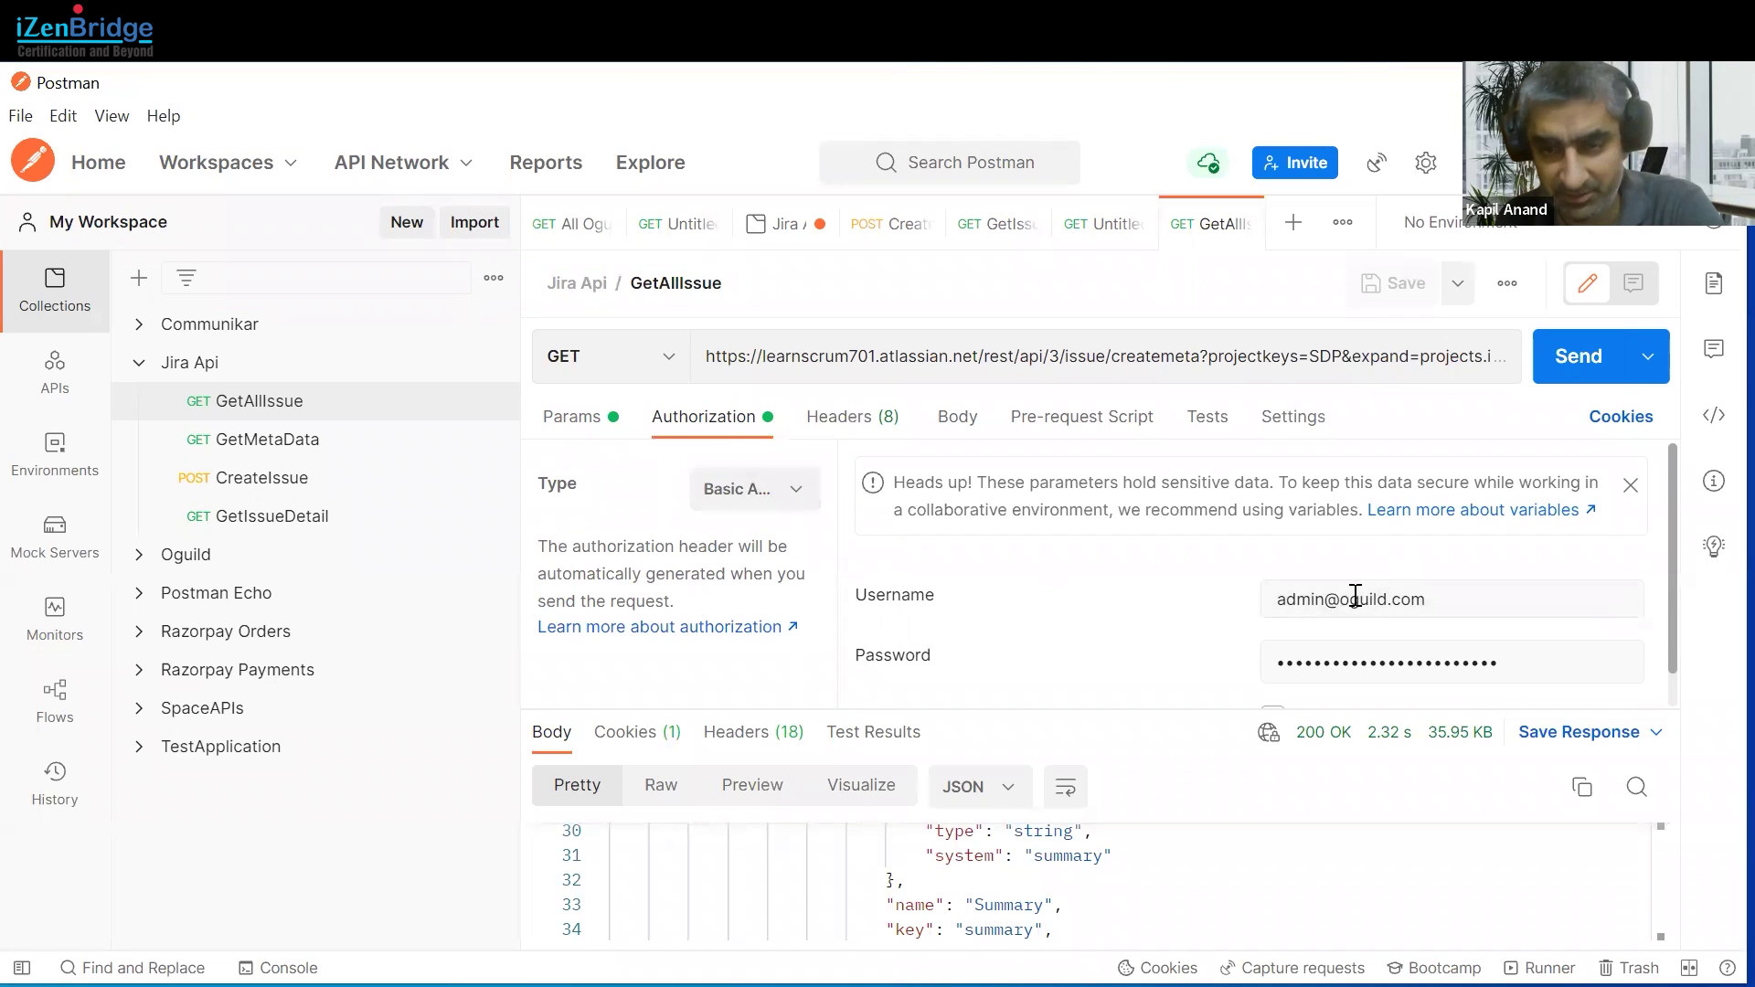
scroll(1340, 621, down, 1)
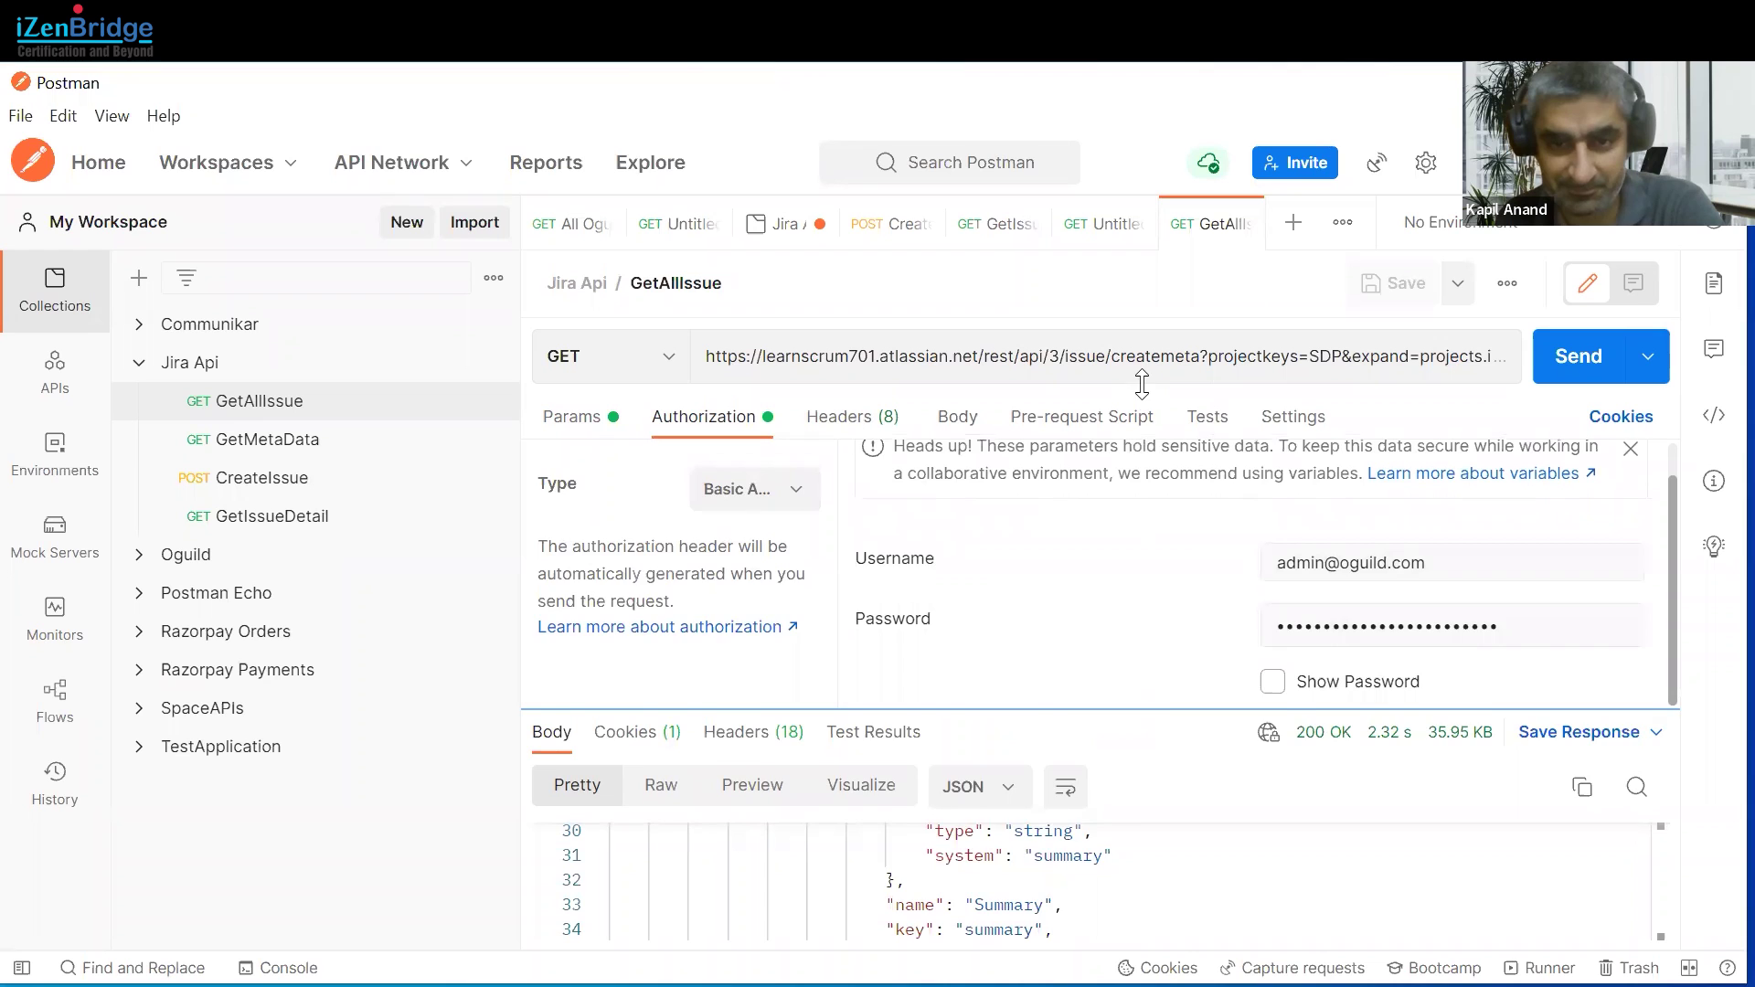
drag(1142, 384, 1138, 437)
scroll(1005, 727, up, 7)
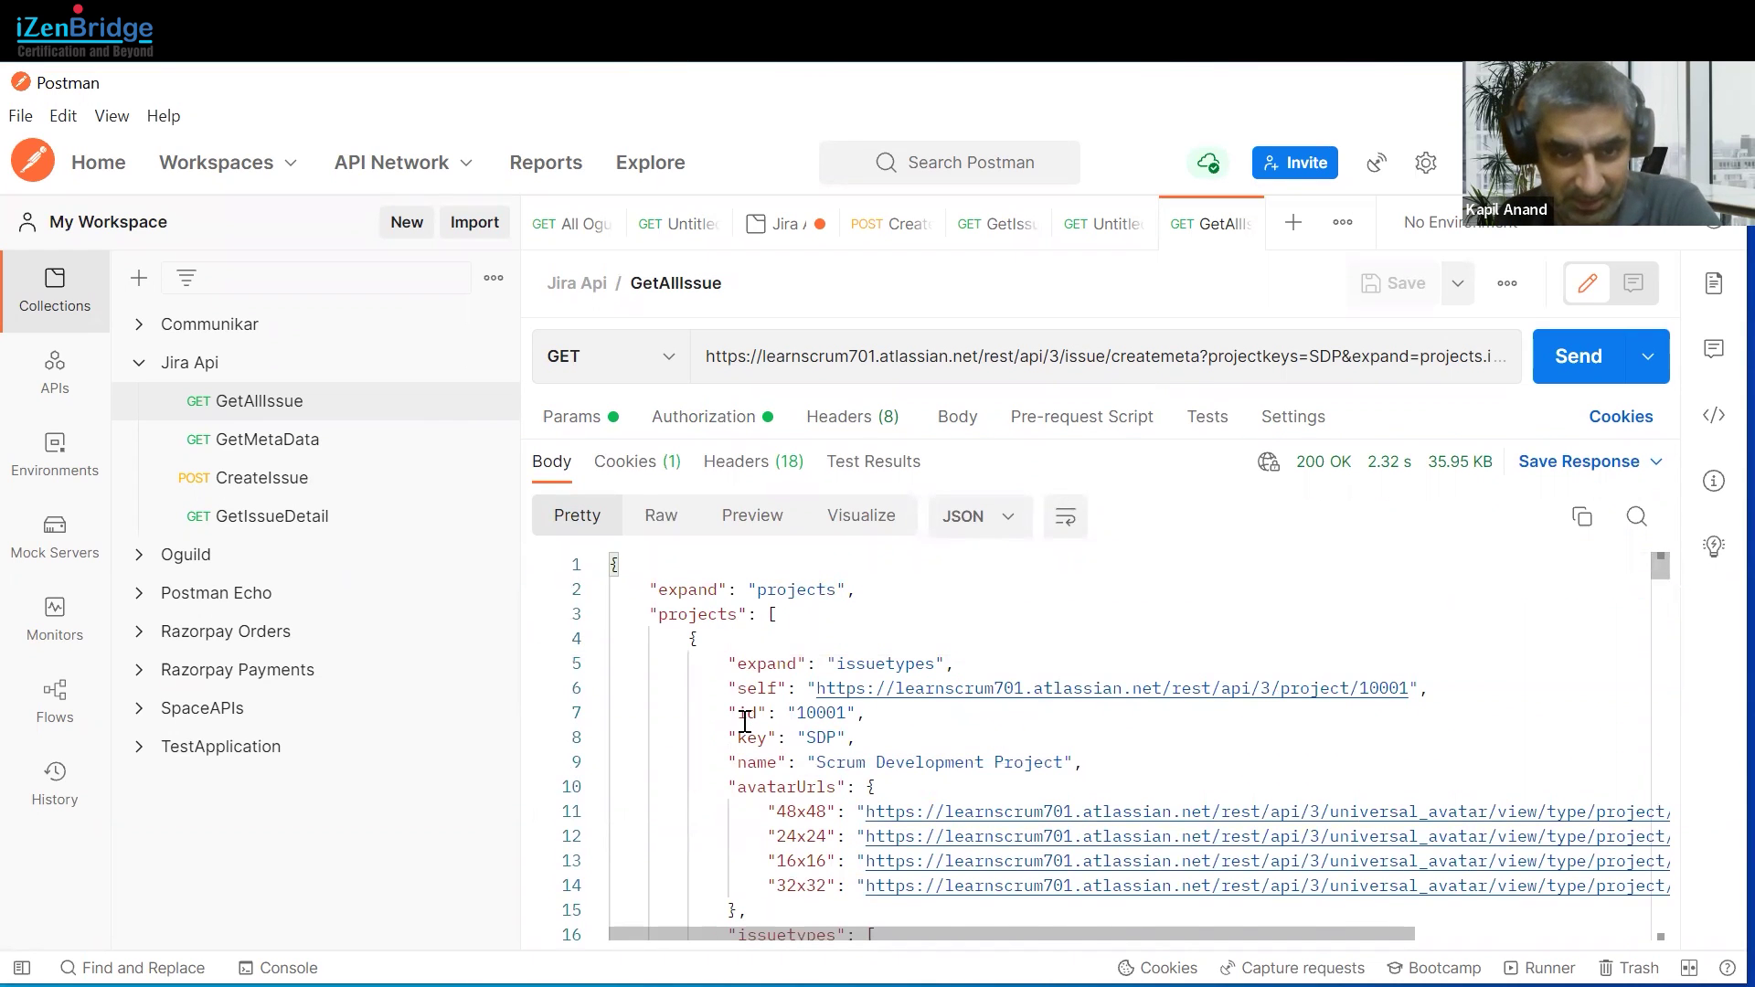
scroll(745, 722, down, 4)
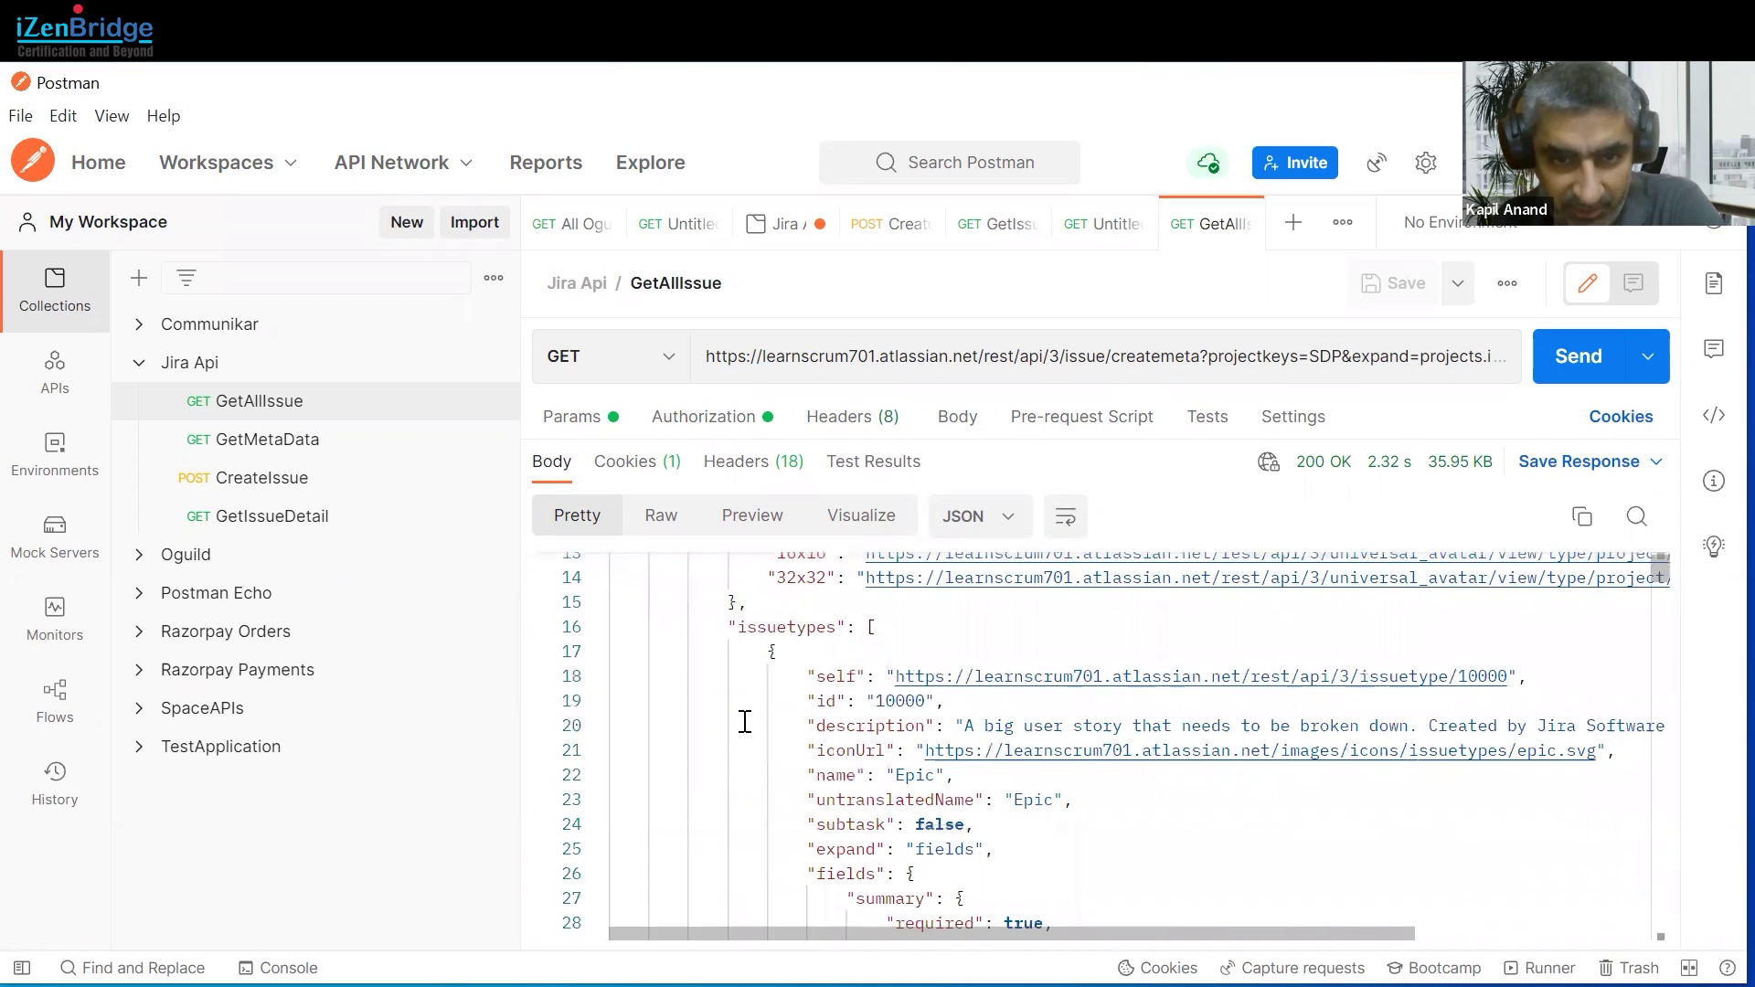
scroll(773, 706, down, 7)
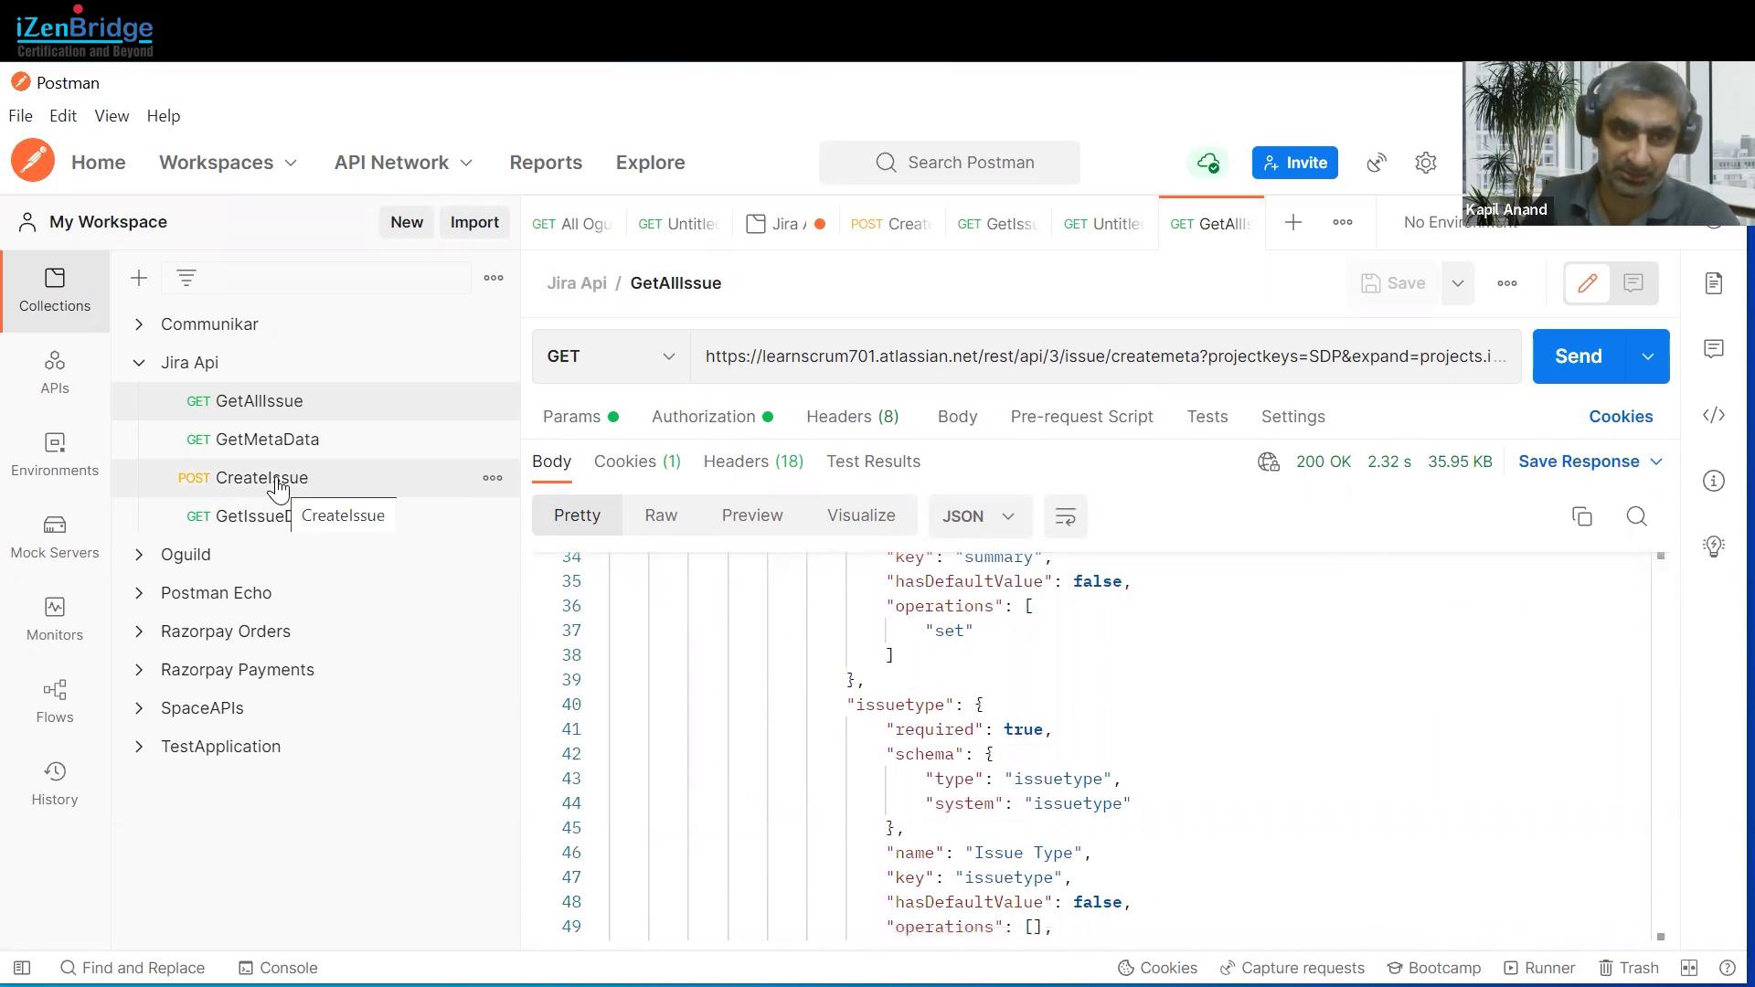
scroll(823, 686, down, 2)
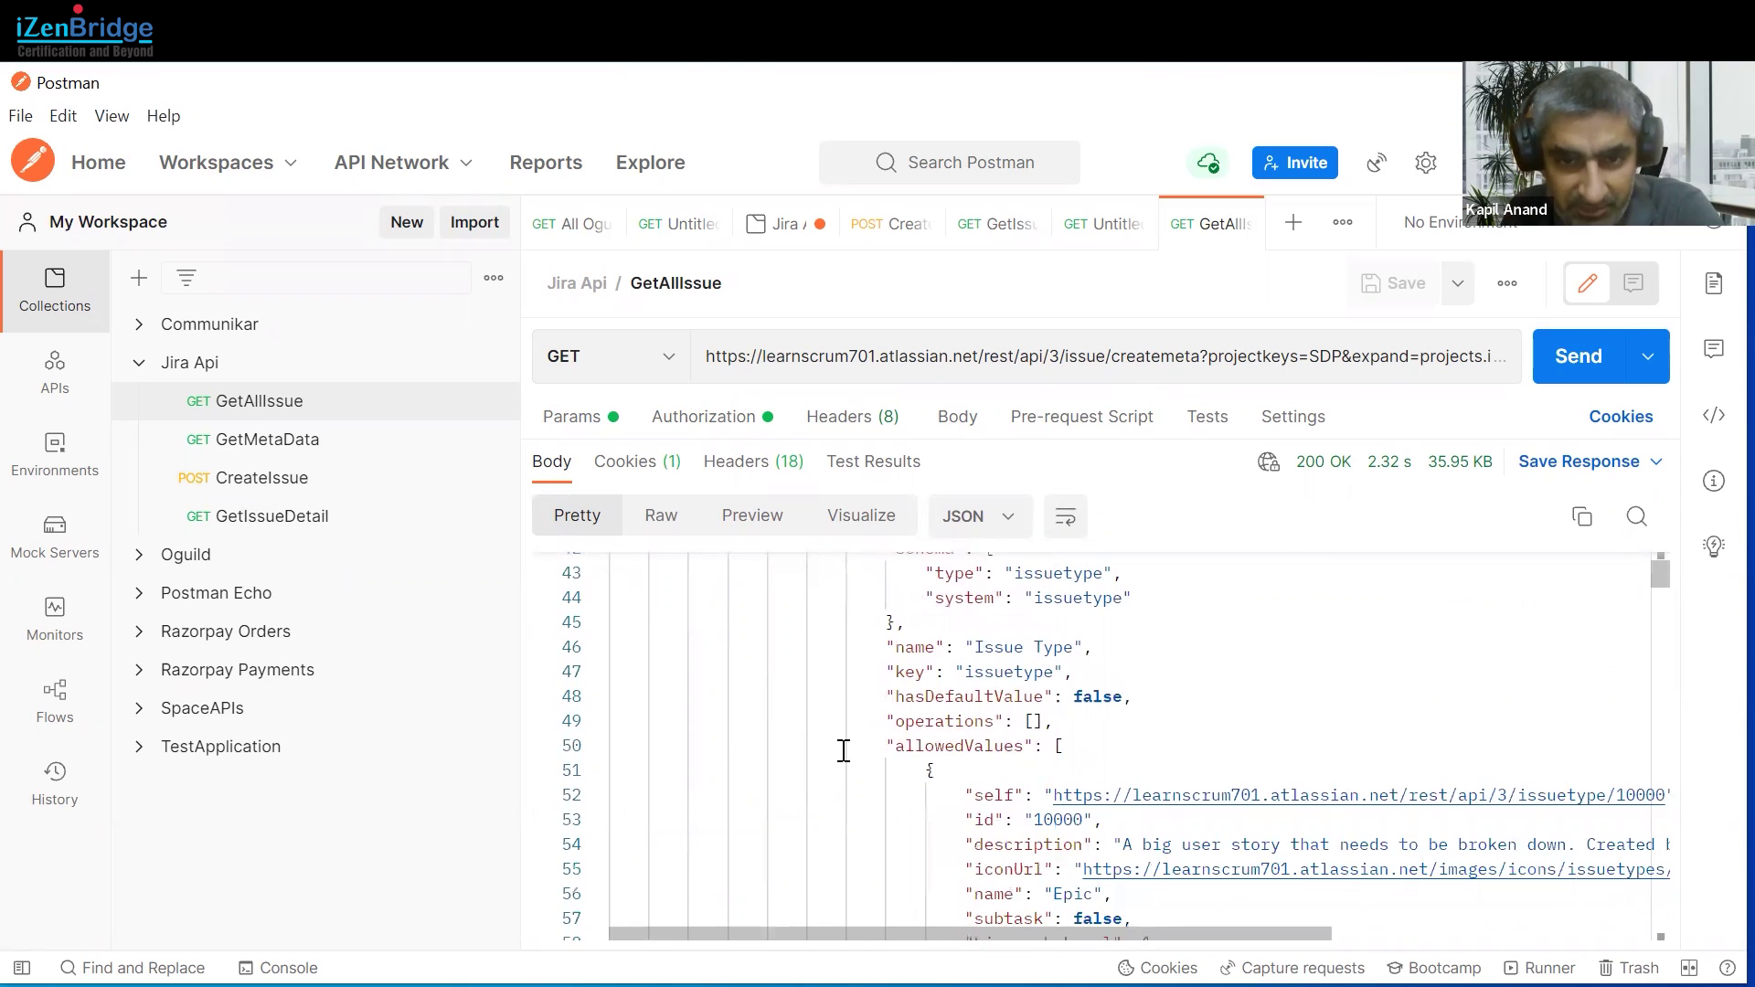
scroll(844, 751, down, 5)
Search the response for 'story' to find the Story issue type (id 10001) and its fields
click(828, 703)
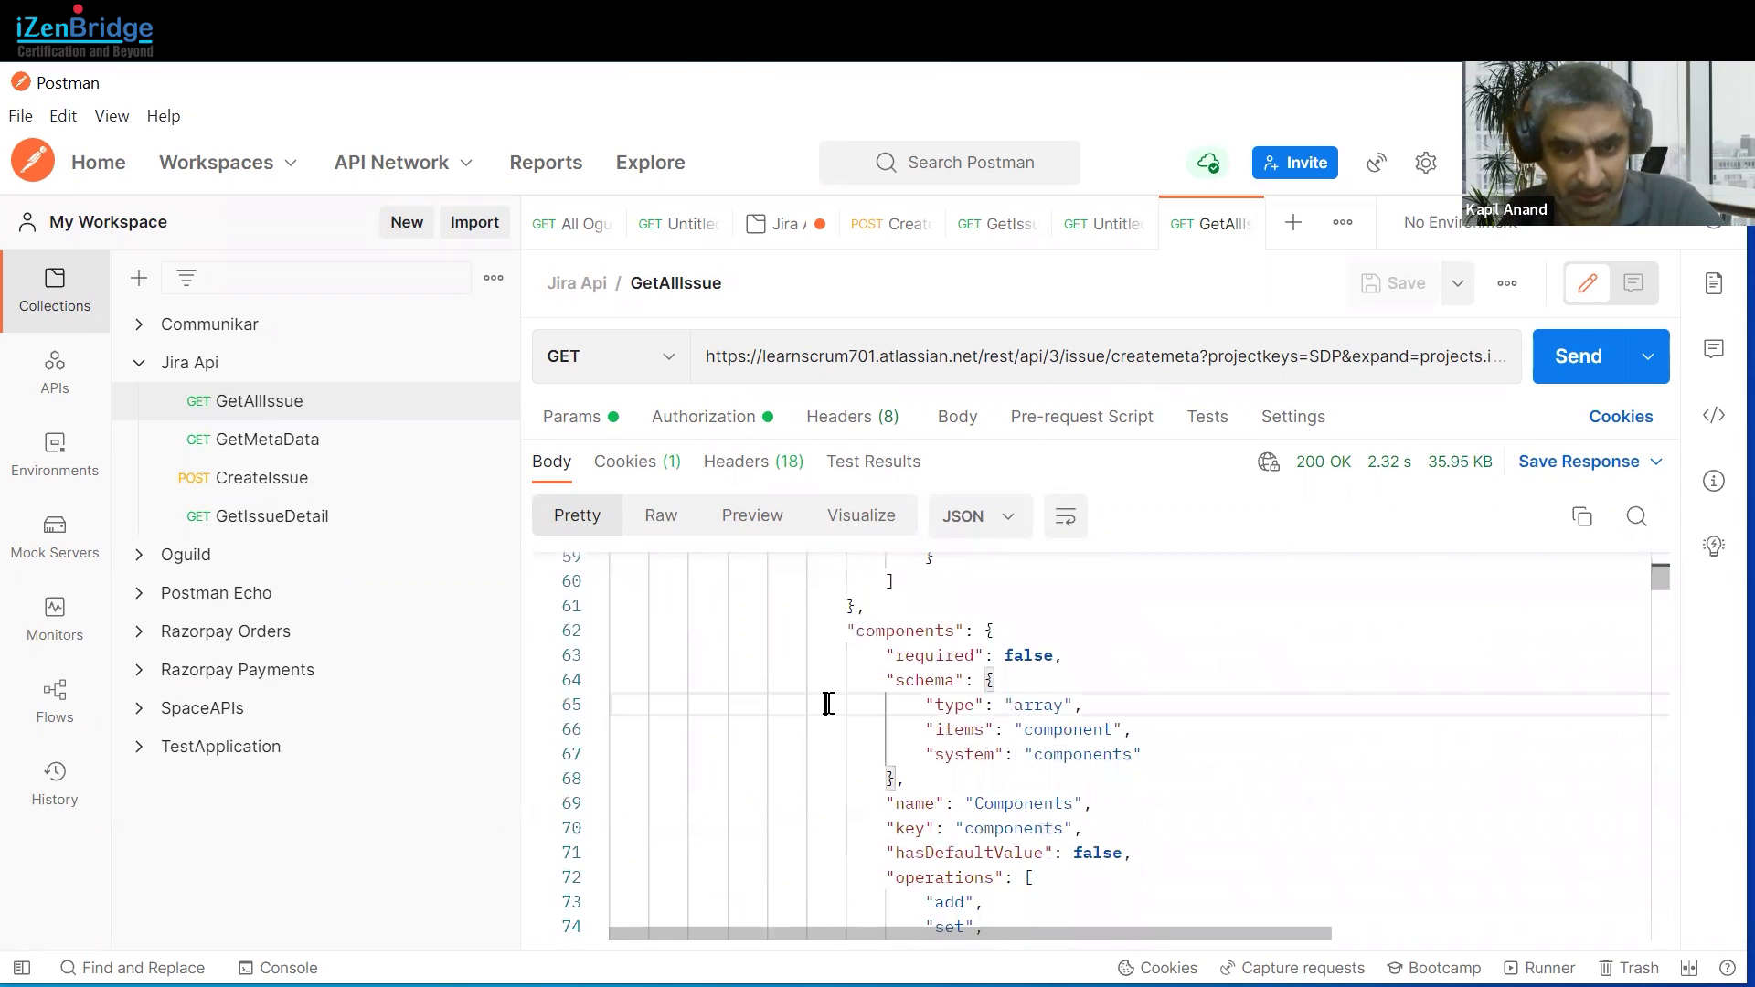
key(ctrl+f)
text(story)
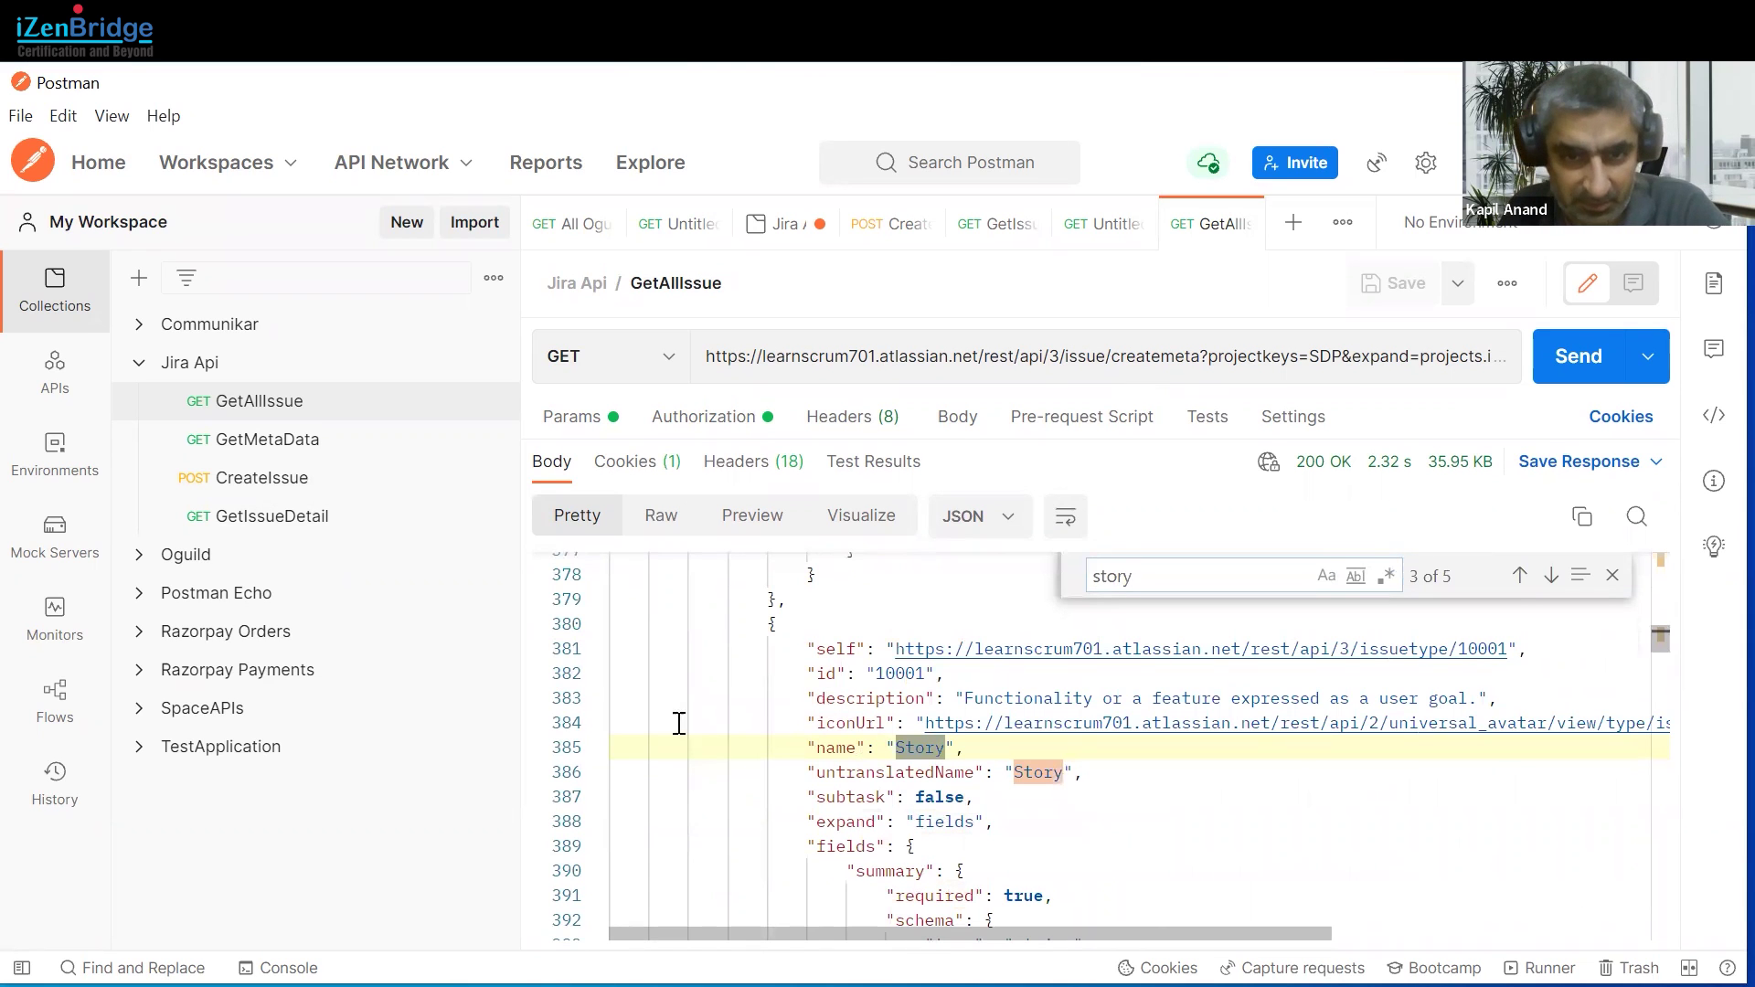
scroll(862, 846, down, 5)
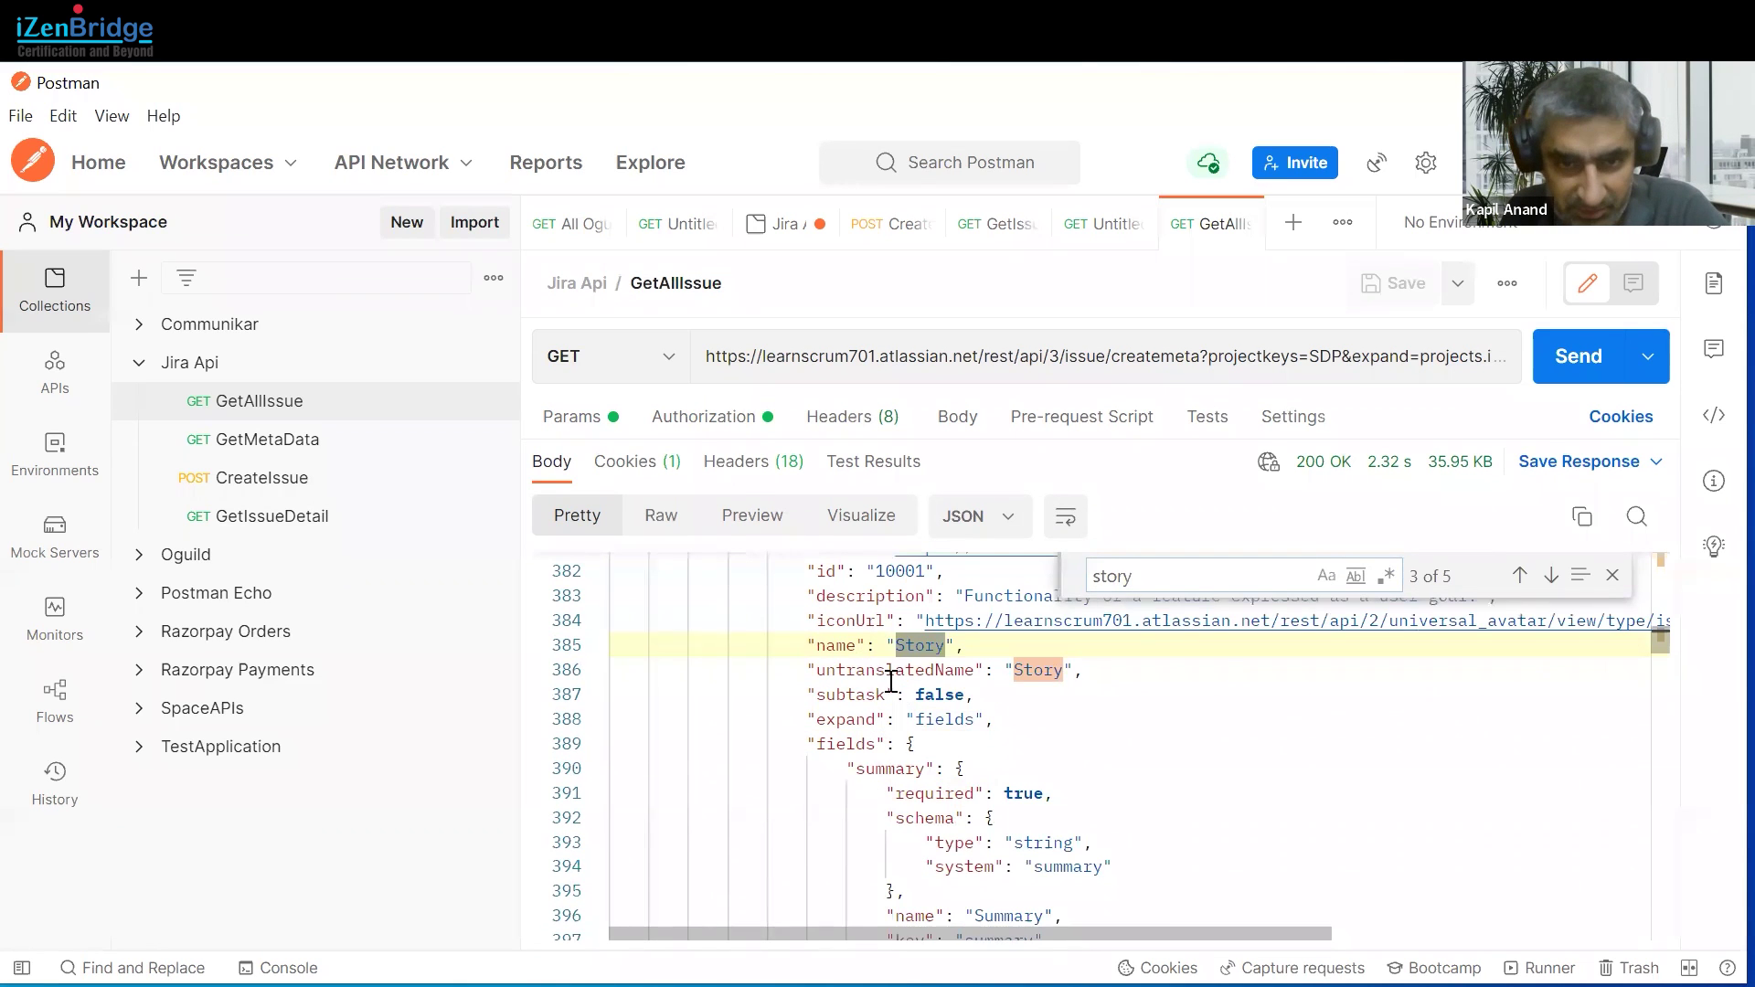
scroll(947, 783, down, 1)
scroll(915, 726, down, 1)
scroll(915, 724, up, 3)
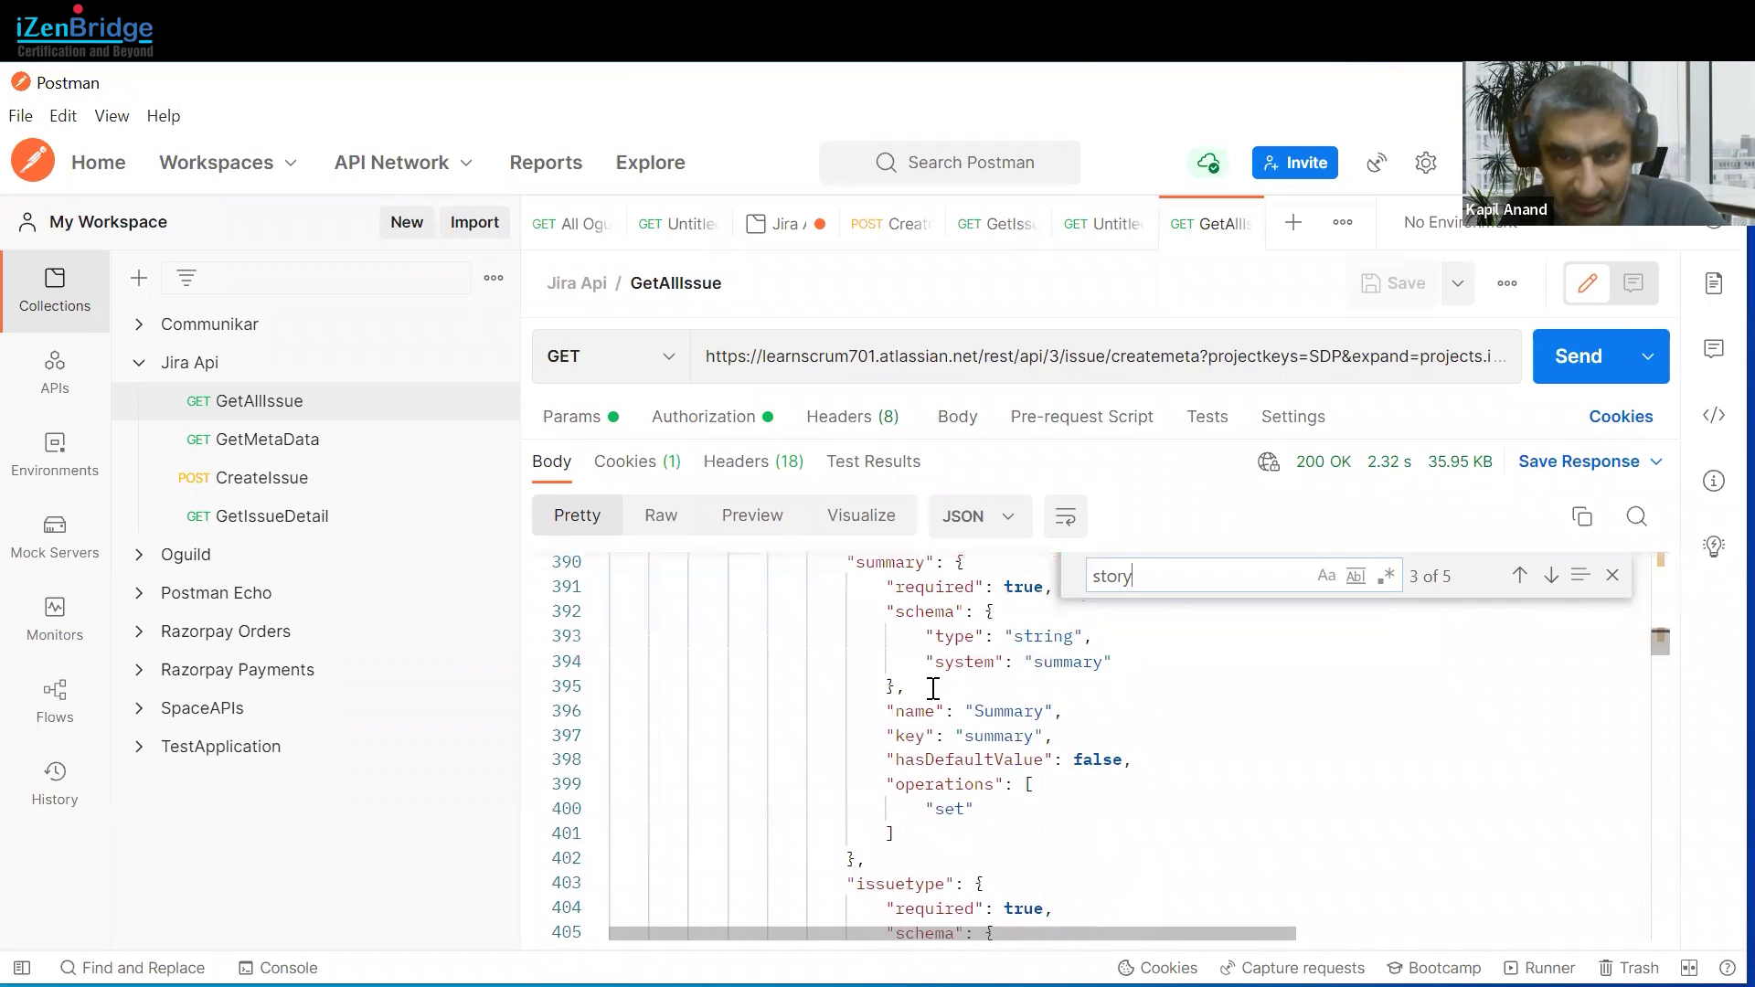
scroll(919, 691, up, 1)
scroll(957, 737, down, 2)
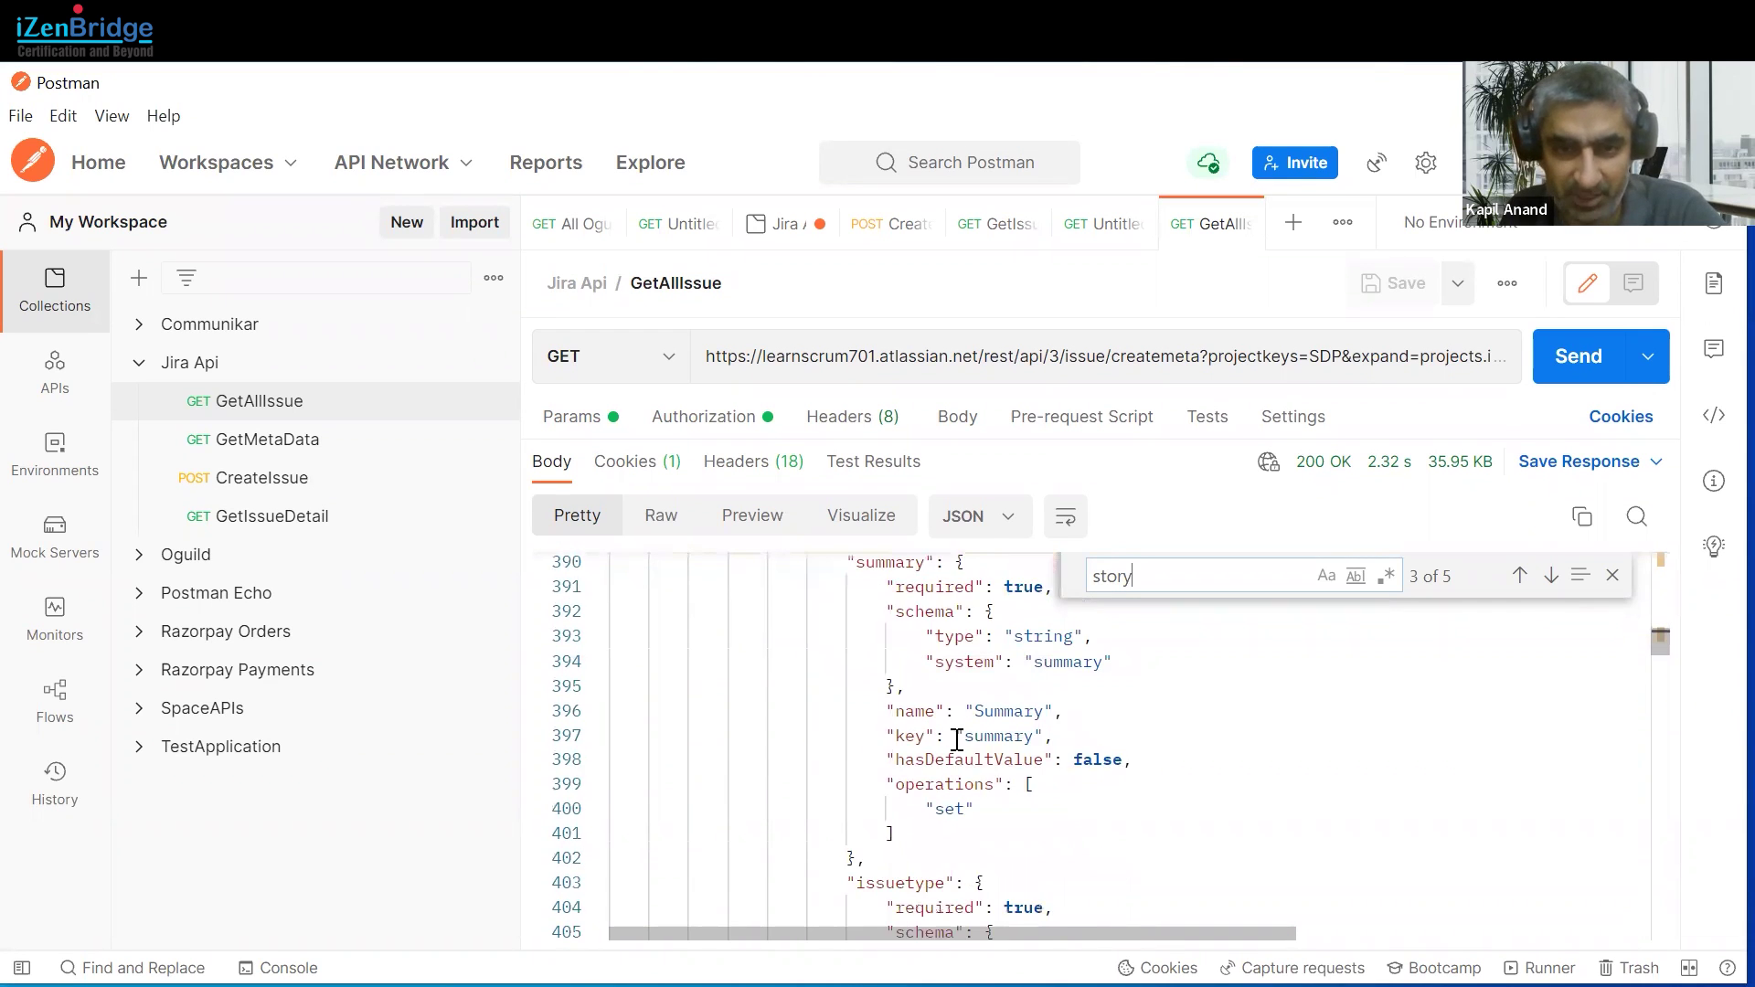
scroll(1051, 784, down, 3)
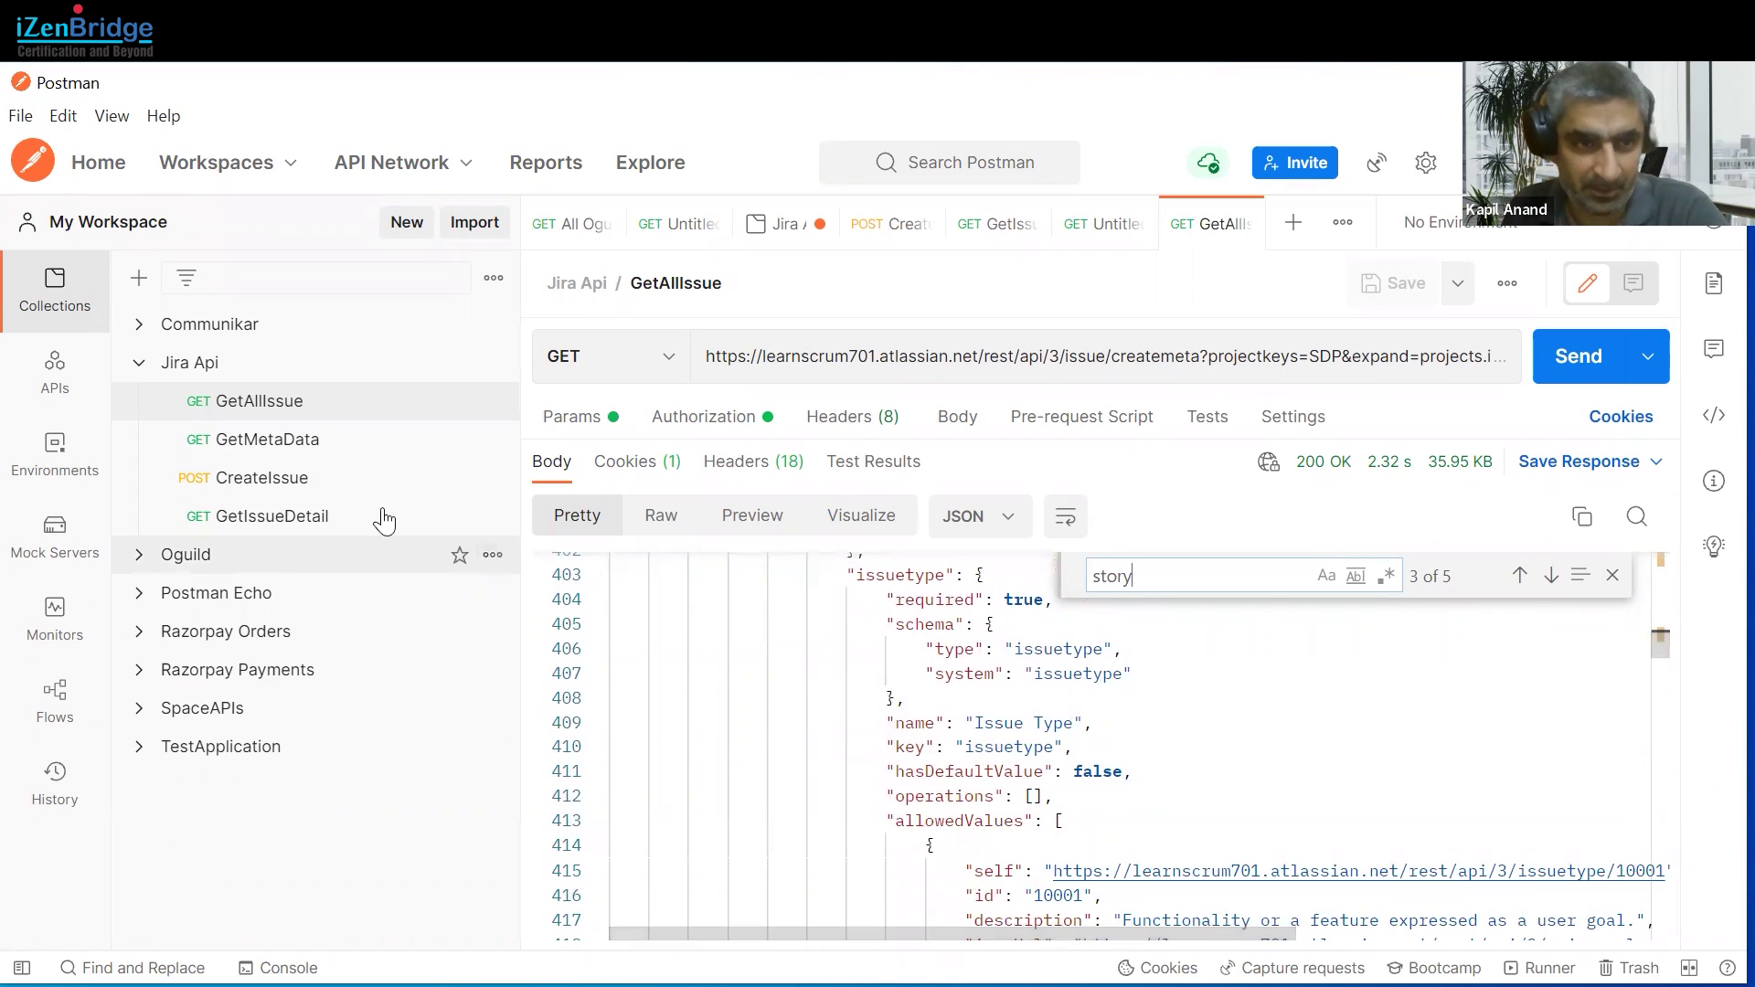
Open the GetIssueDetail request, select the SDP-13 issue key in its URL, and check the Jira backlog
click(262, 517)
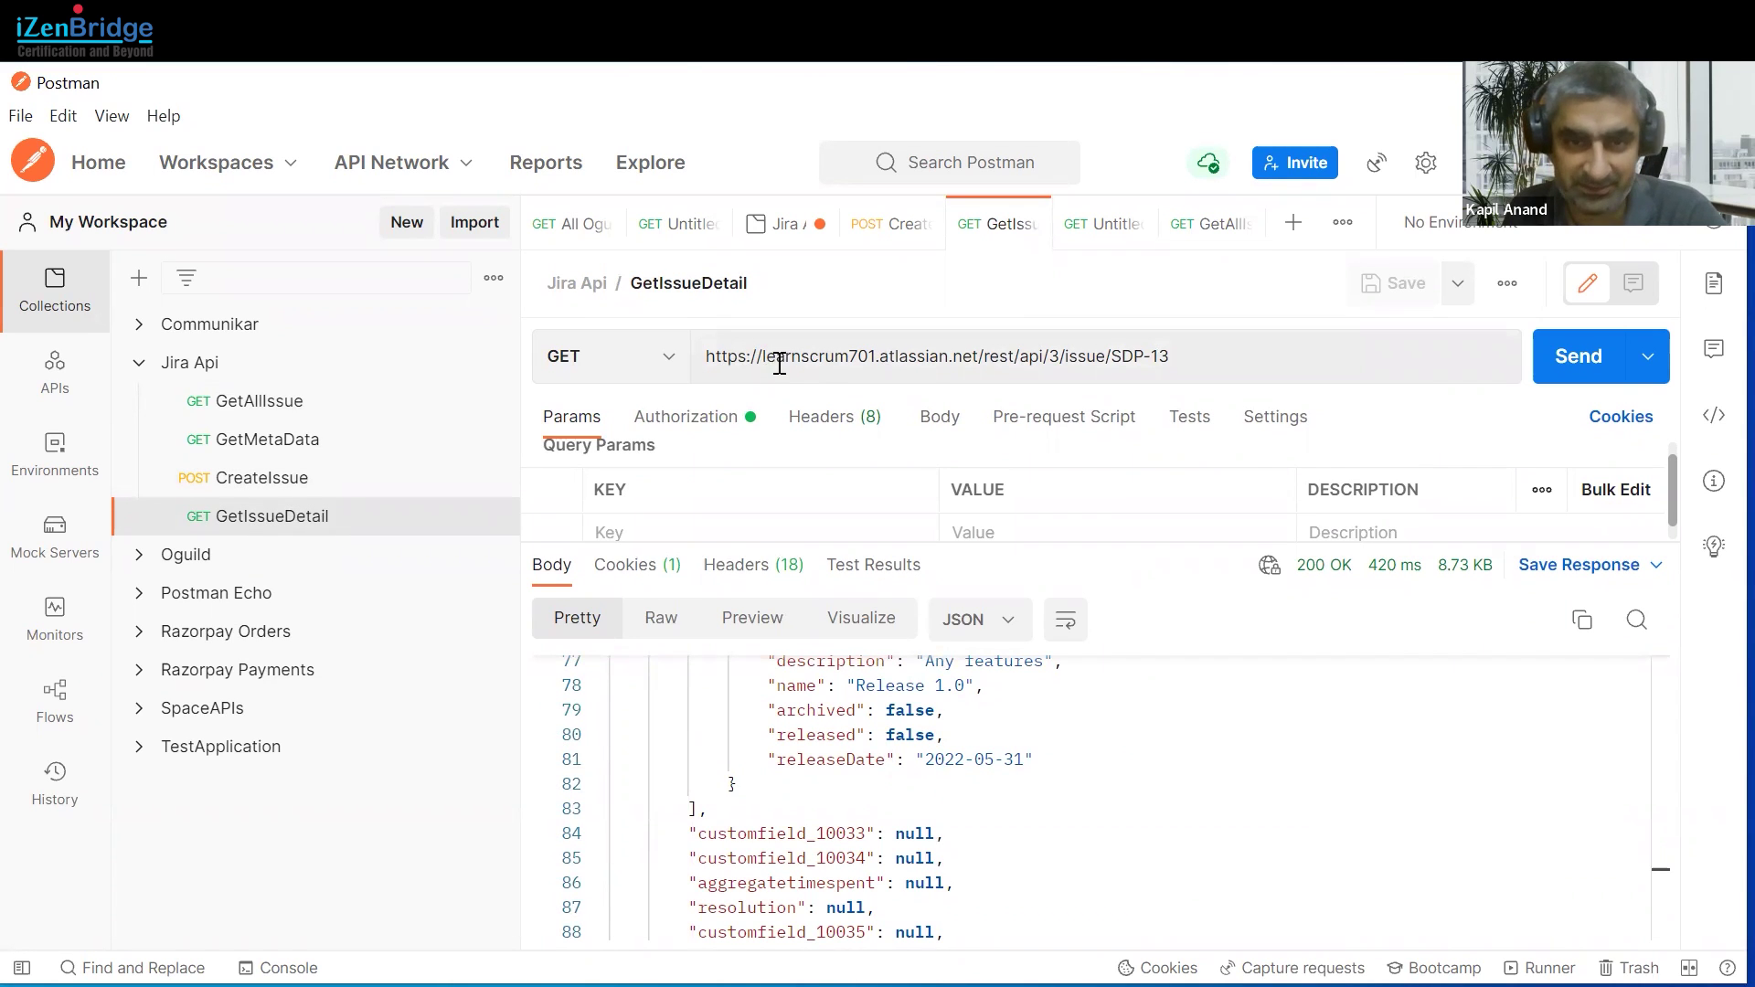
triple_click(1112, 356)
click(1174, 355)
drag(1174, 356, 1119, 355)
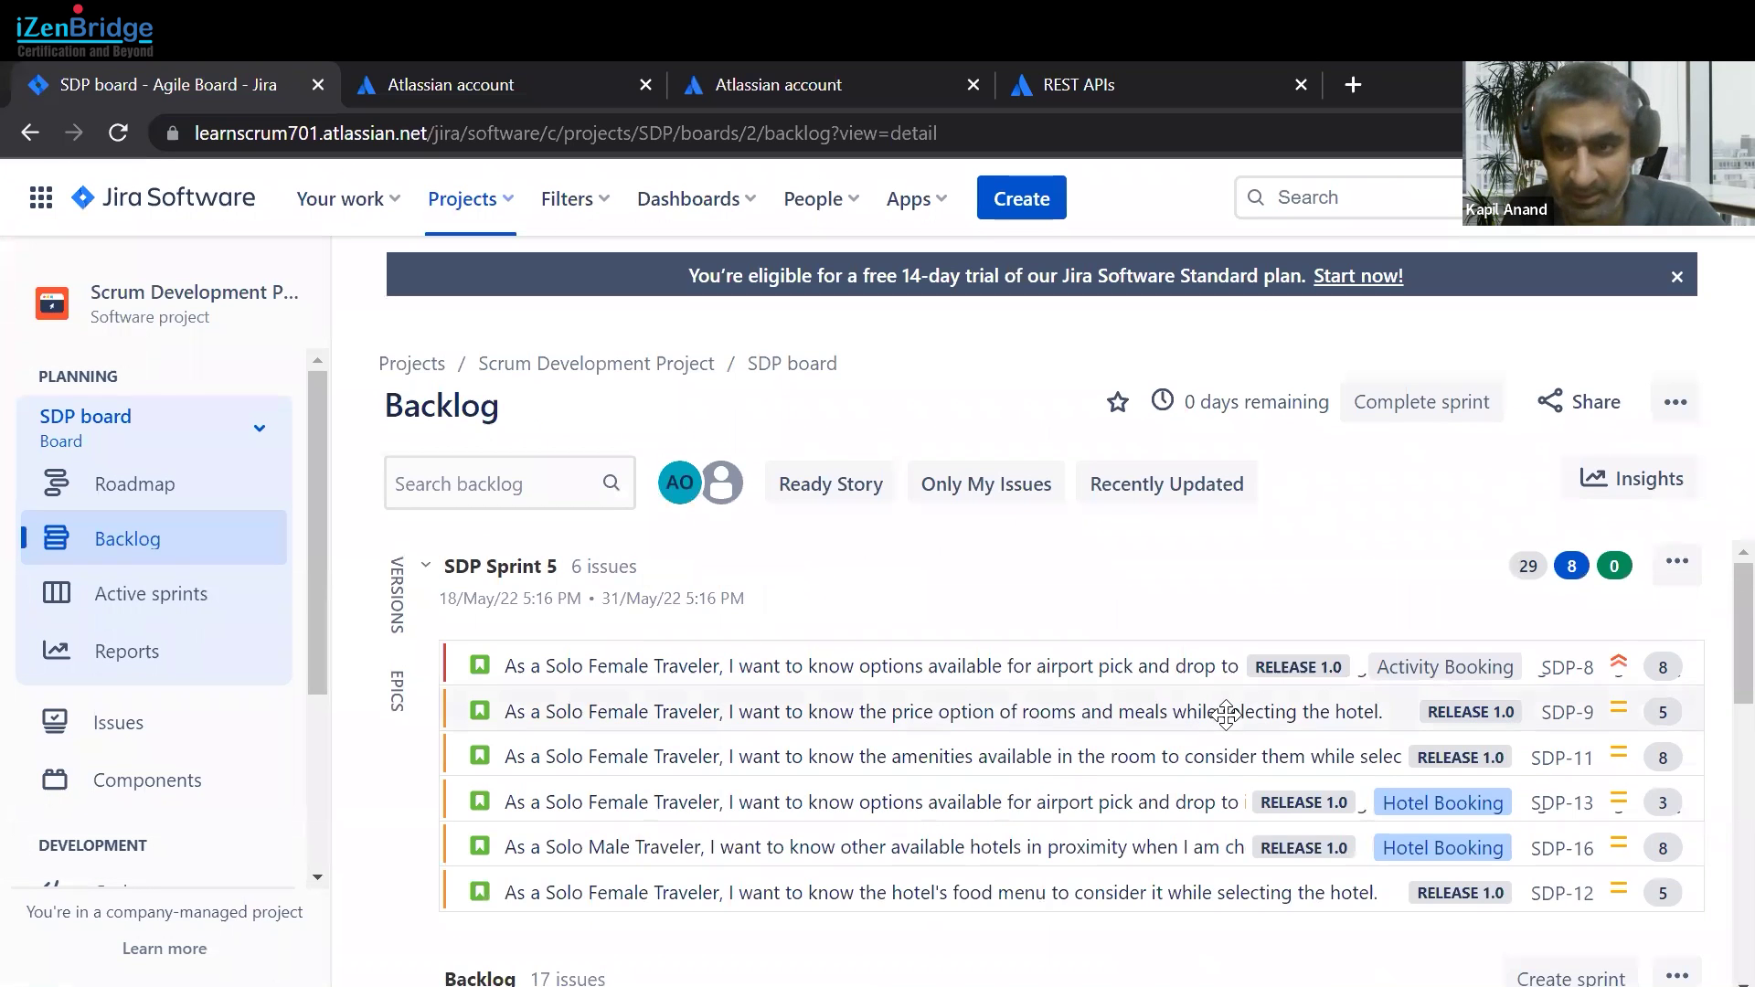
drag(1226, 711, 1535, 692)
scroll(1554, 688, down, 2)
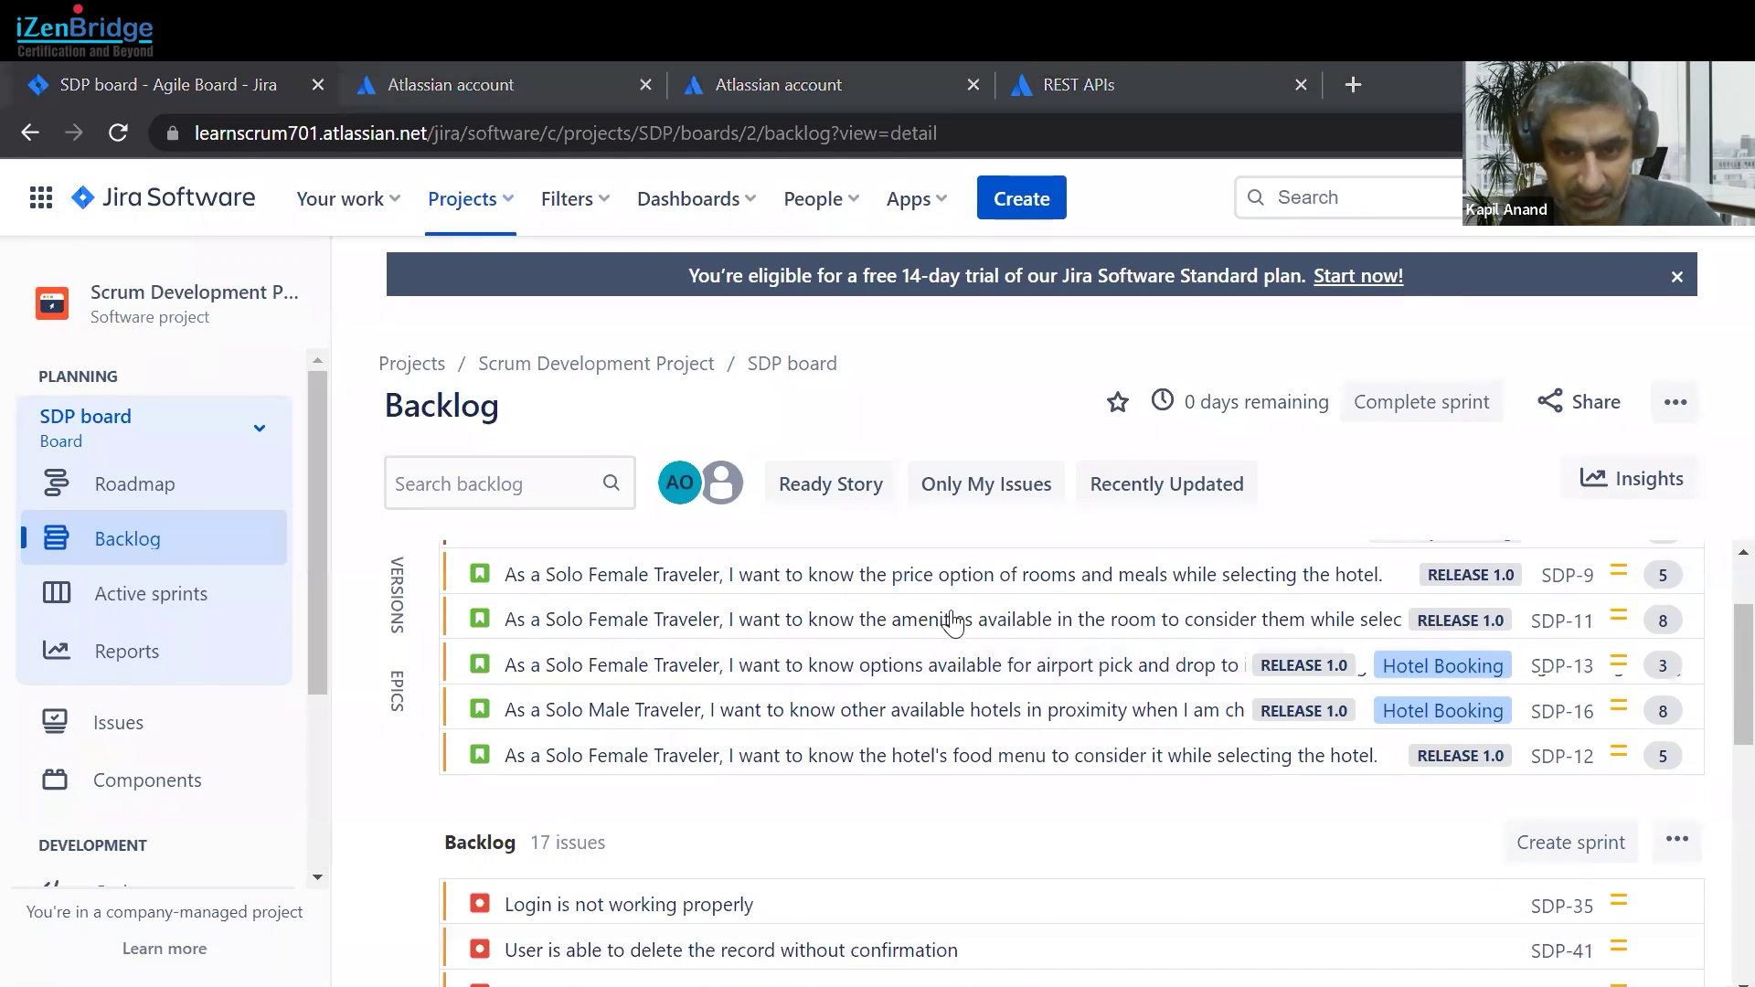
Resend the GetIssueDetail request for SDP-13 and review the 200 OK response
key(alt+Tab)
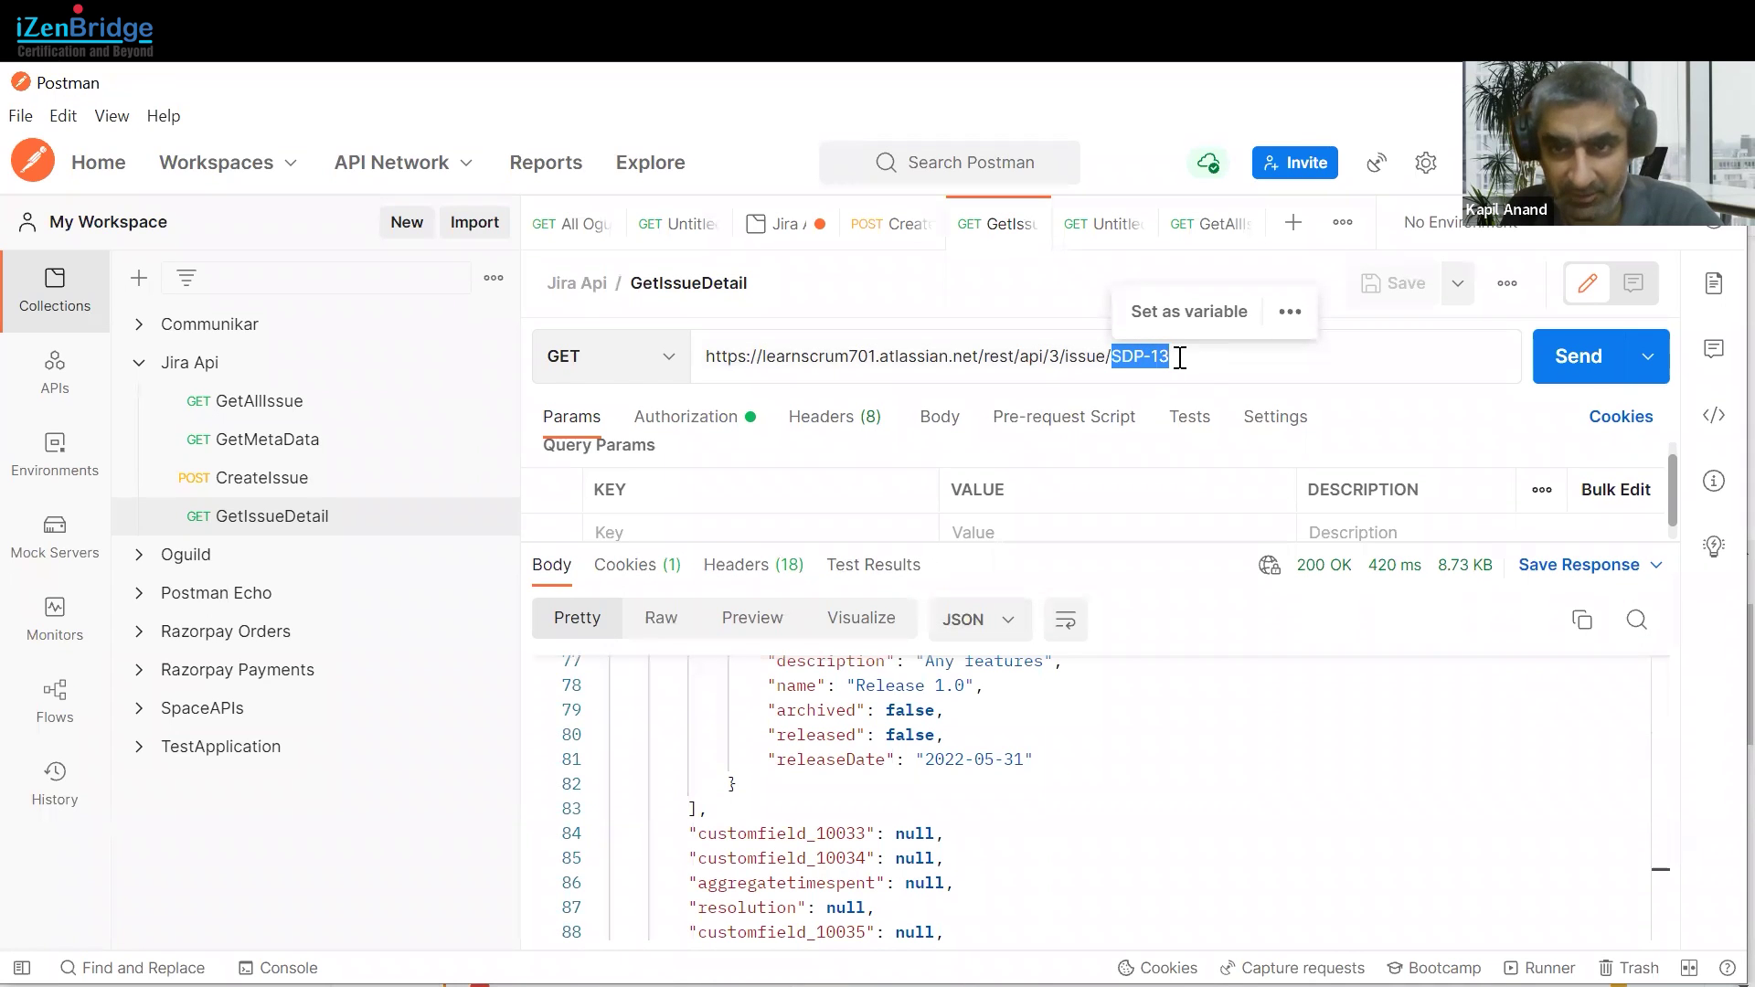
click(1582, 364)
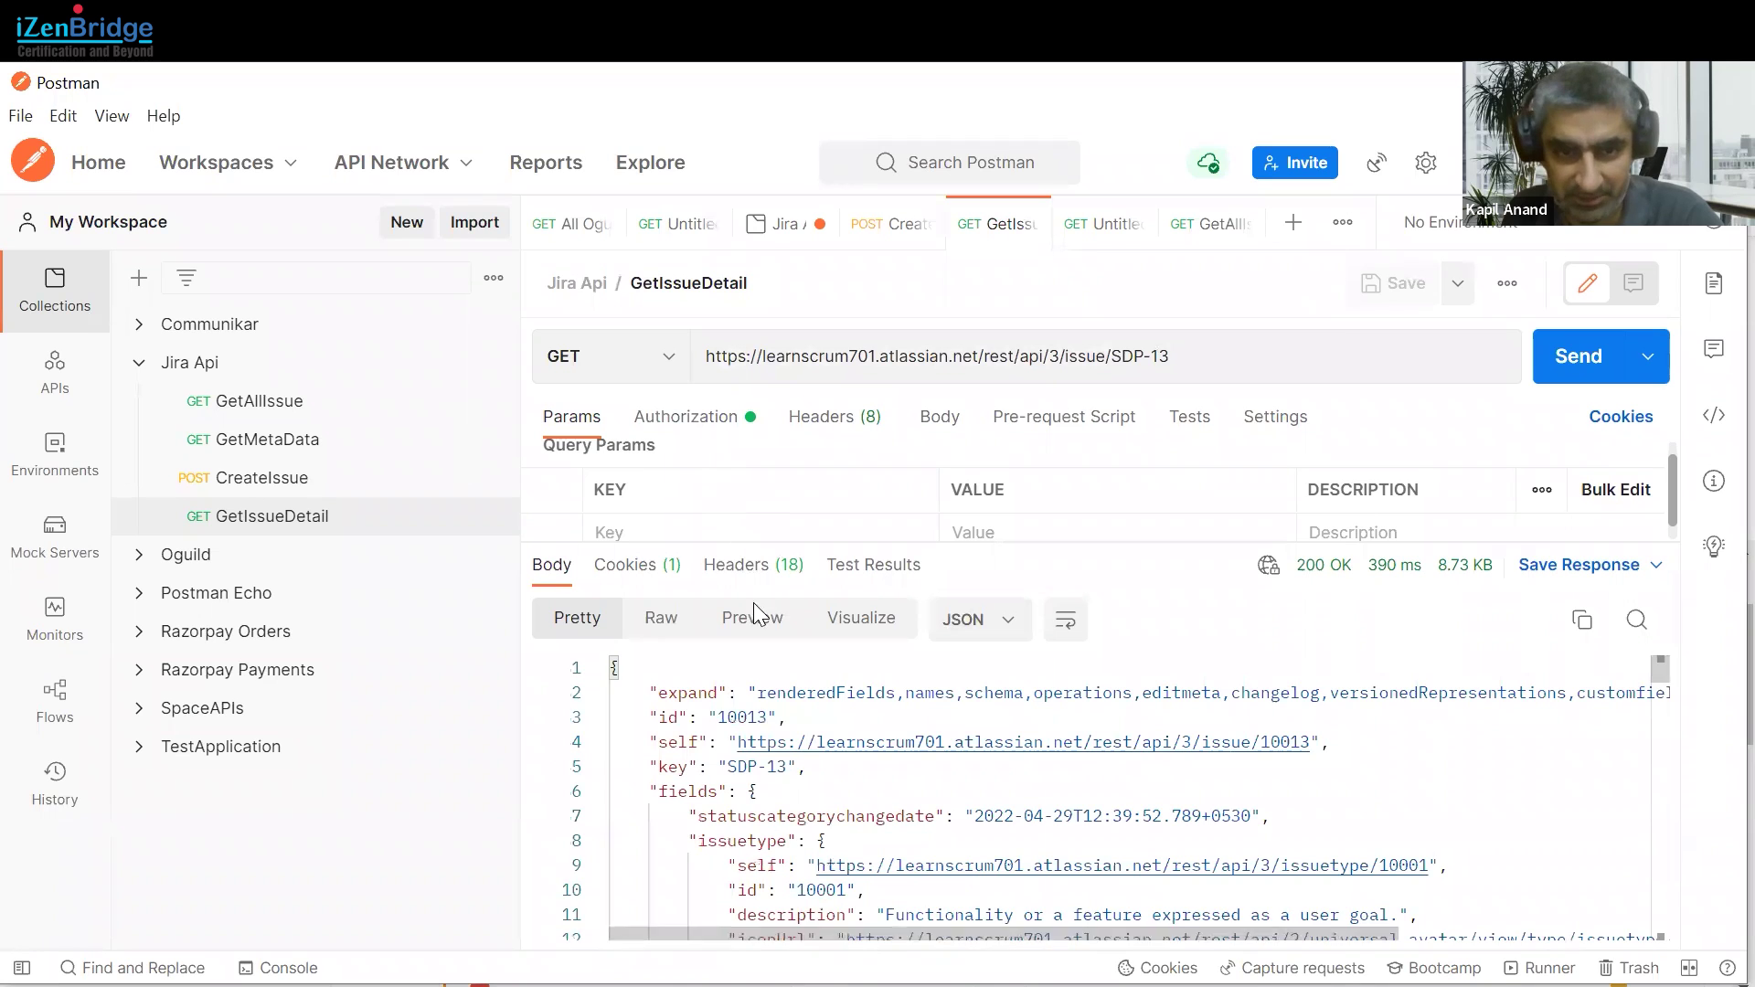
scroll(857, 759, down, 8)
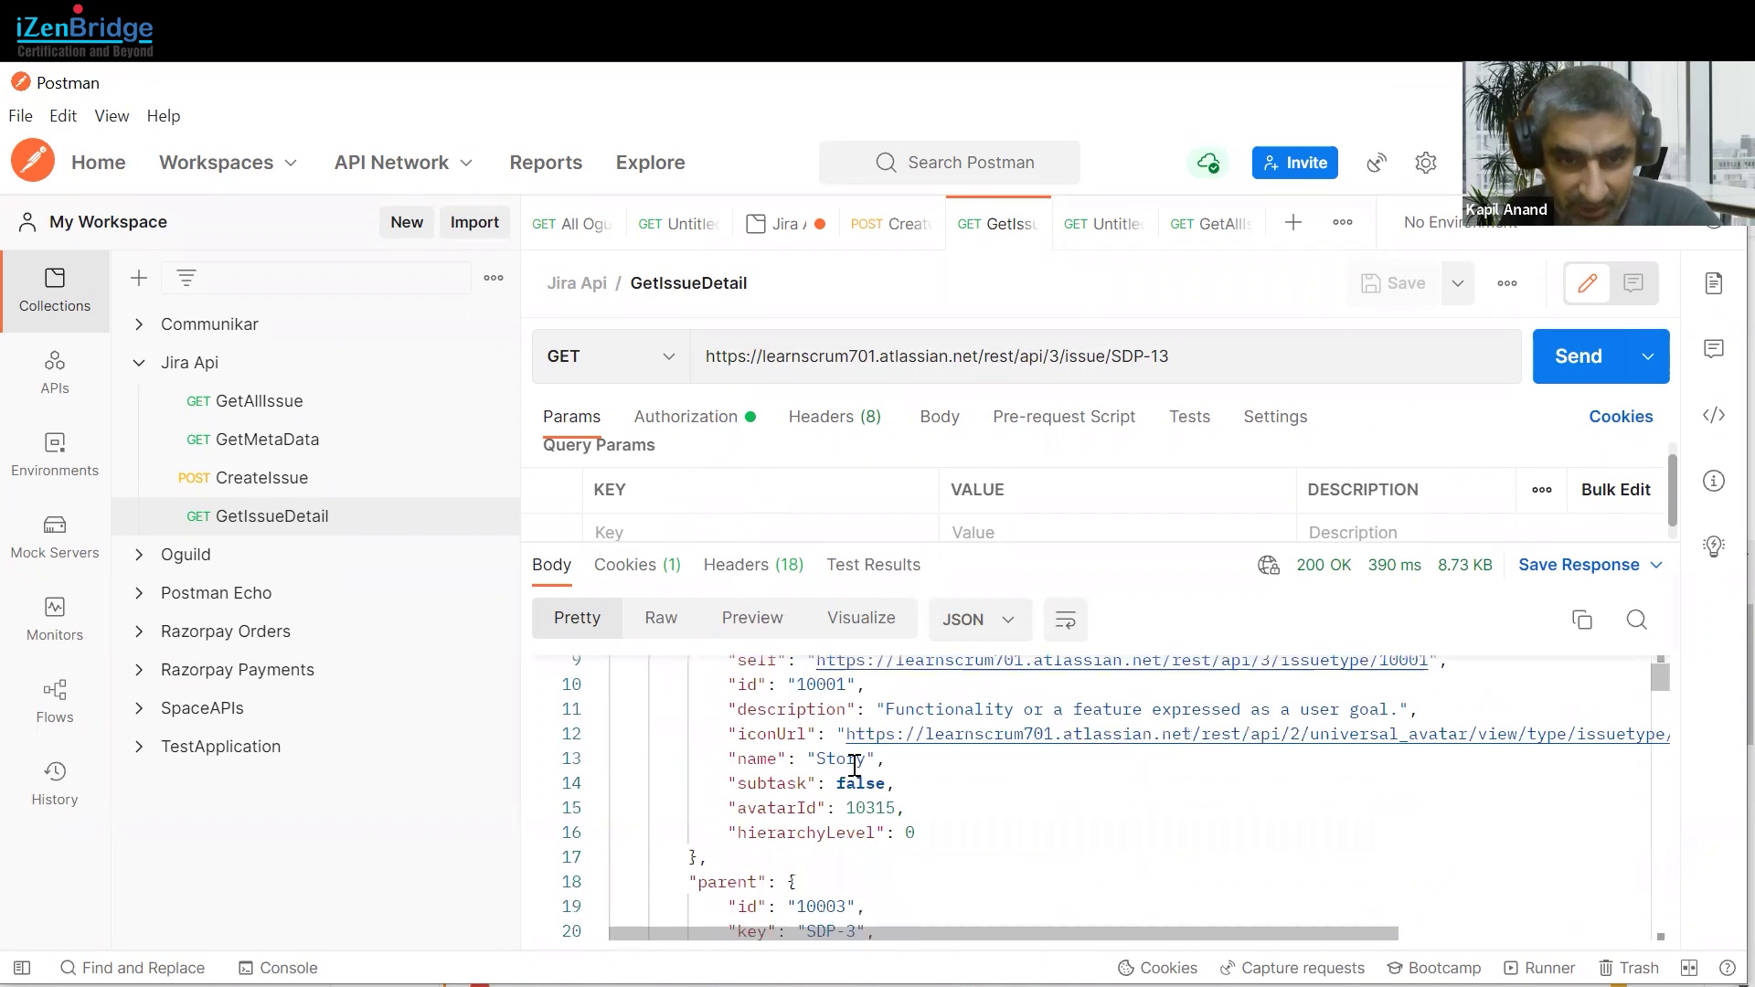
scroll(886, 814, down, 10)
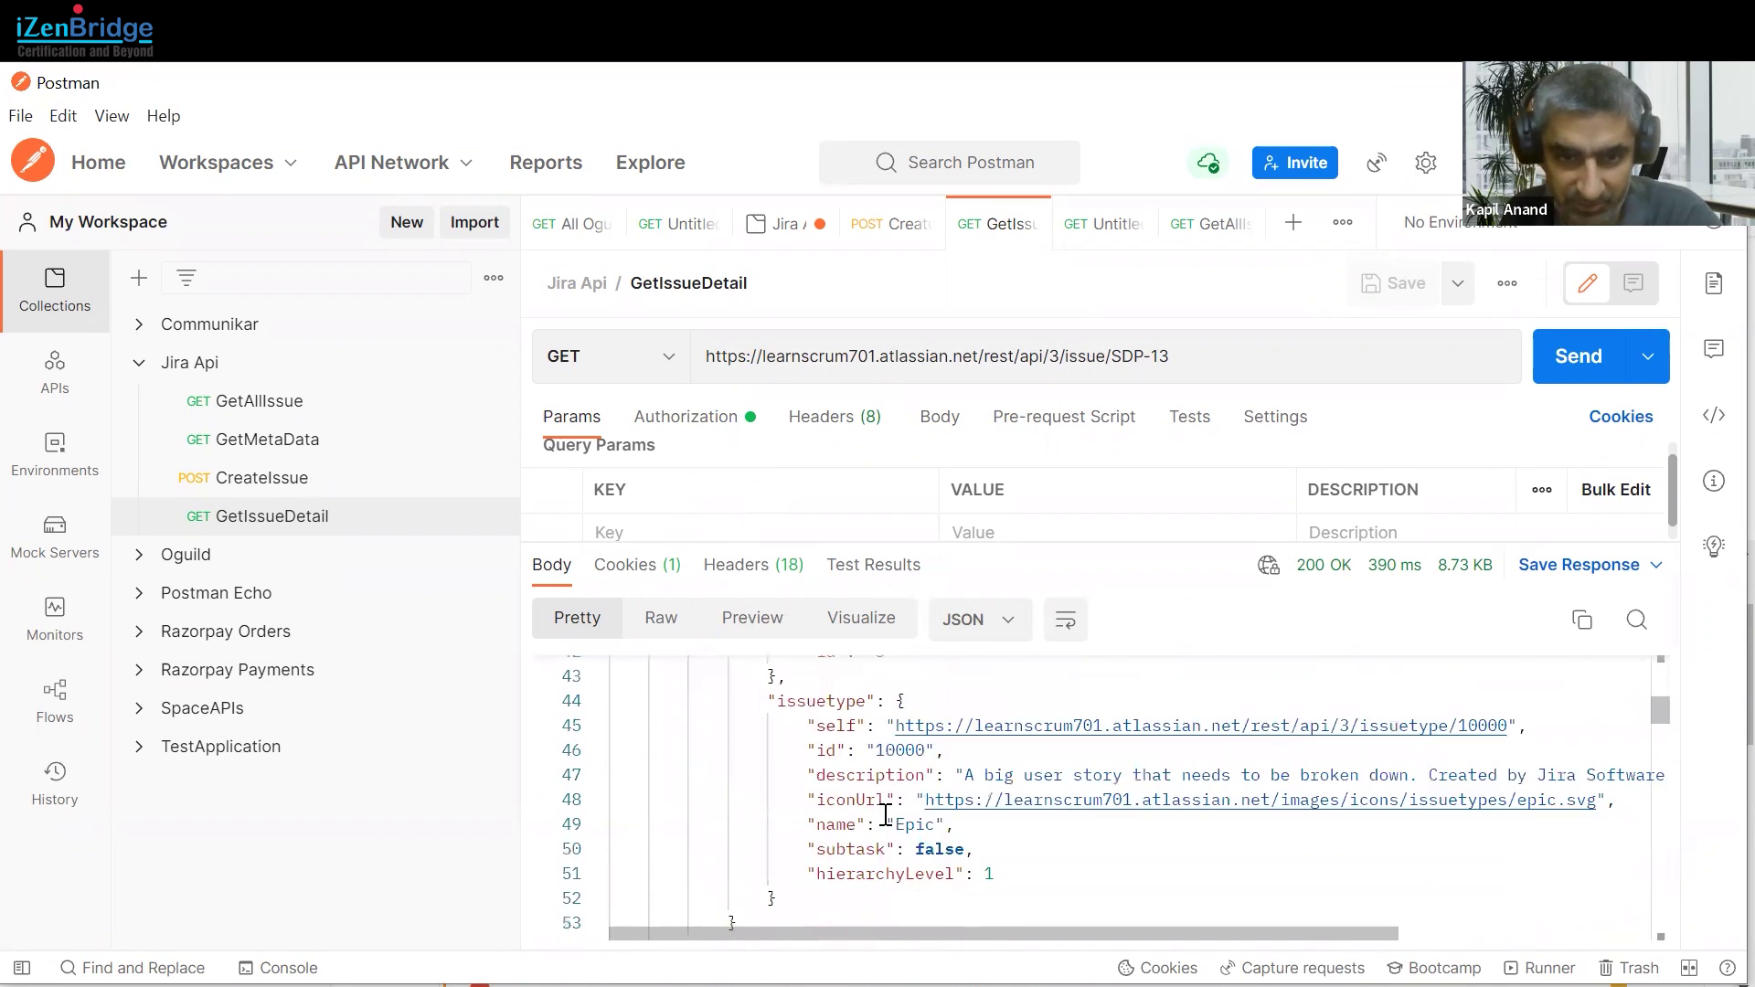
scroll(885, 815, down, 8)
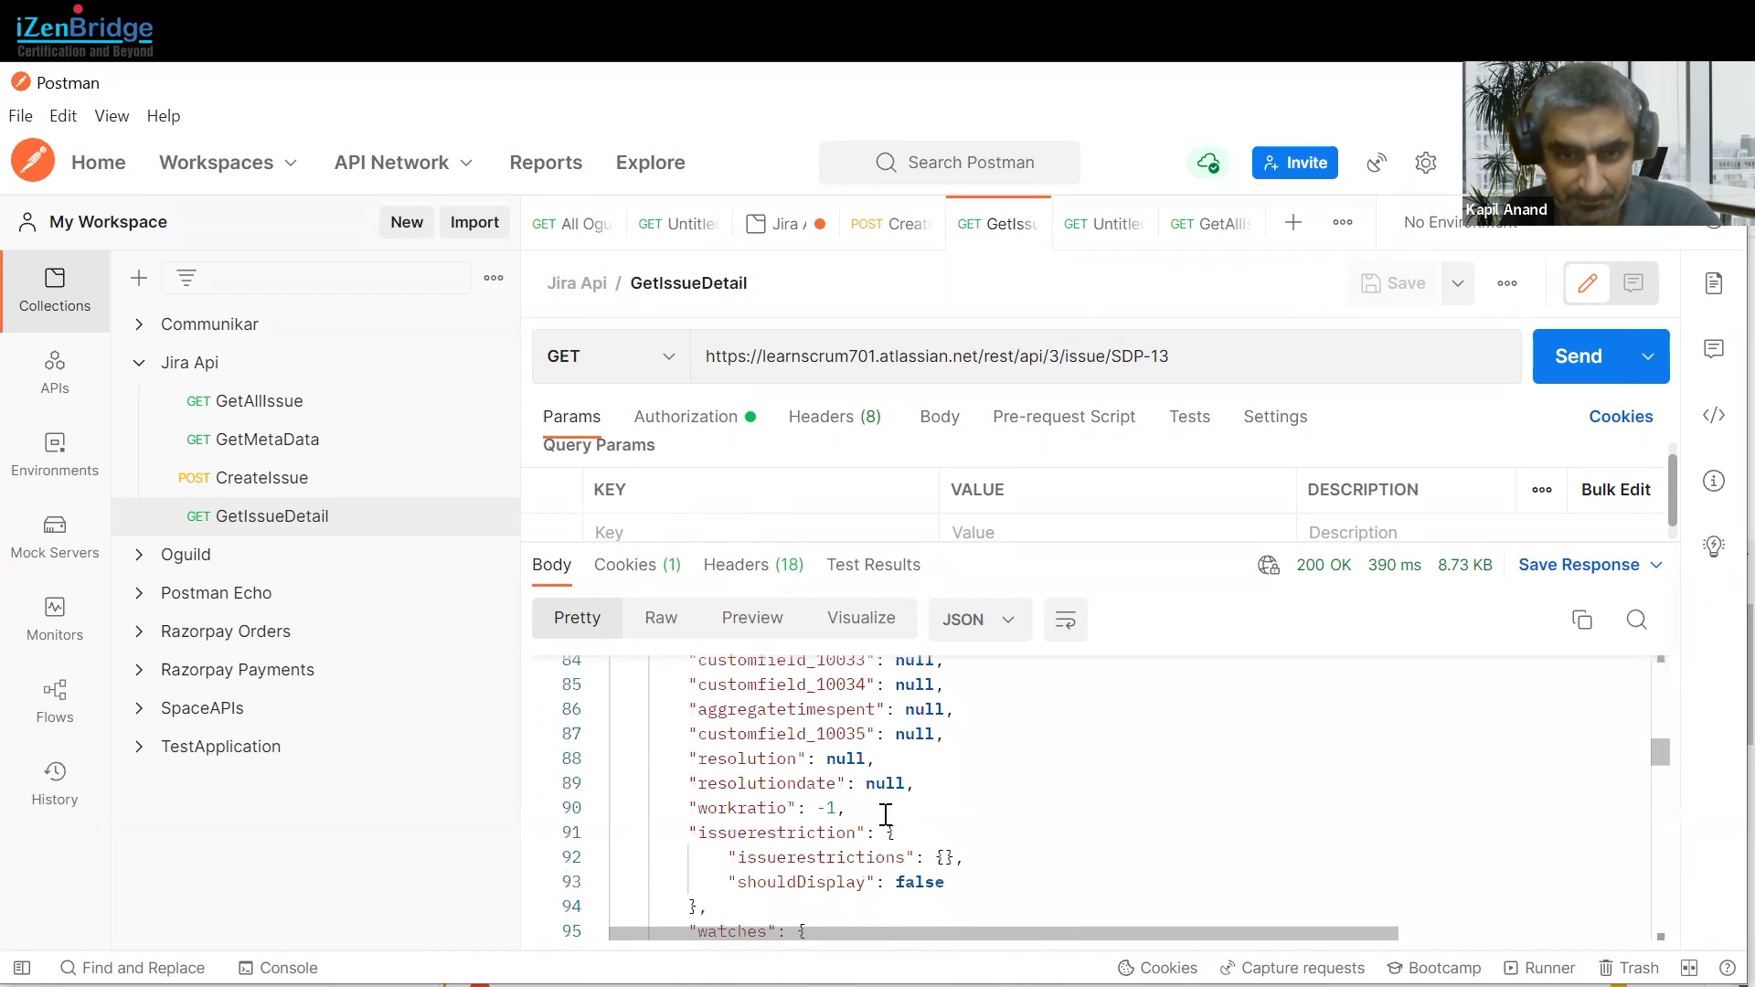
scroll(886, 814, up, 3)
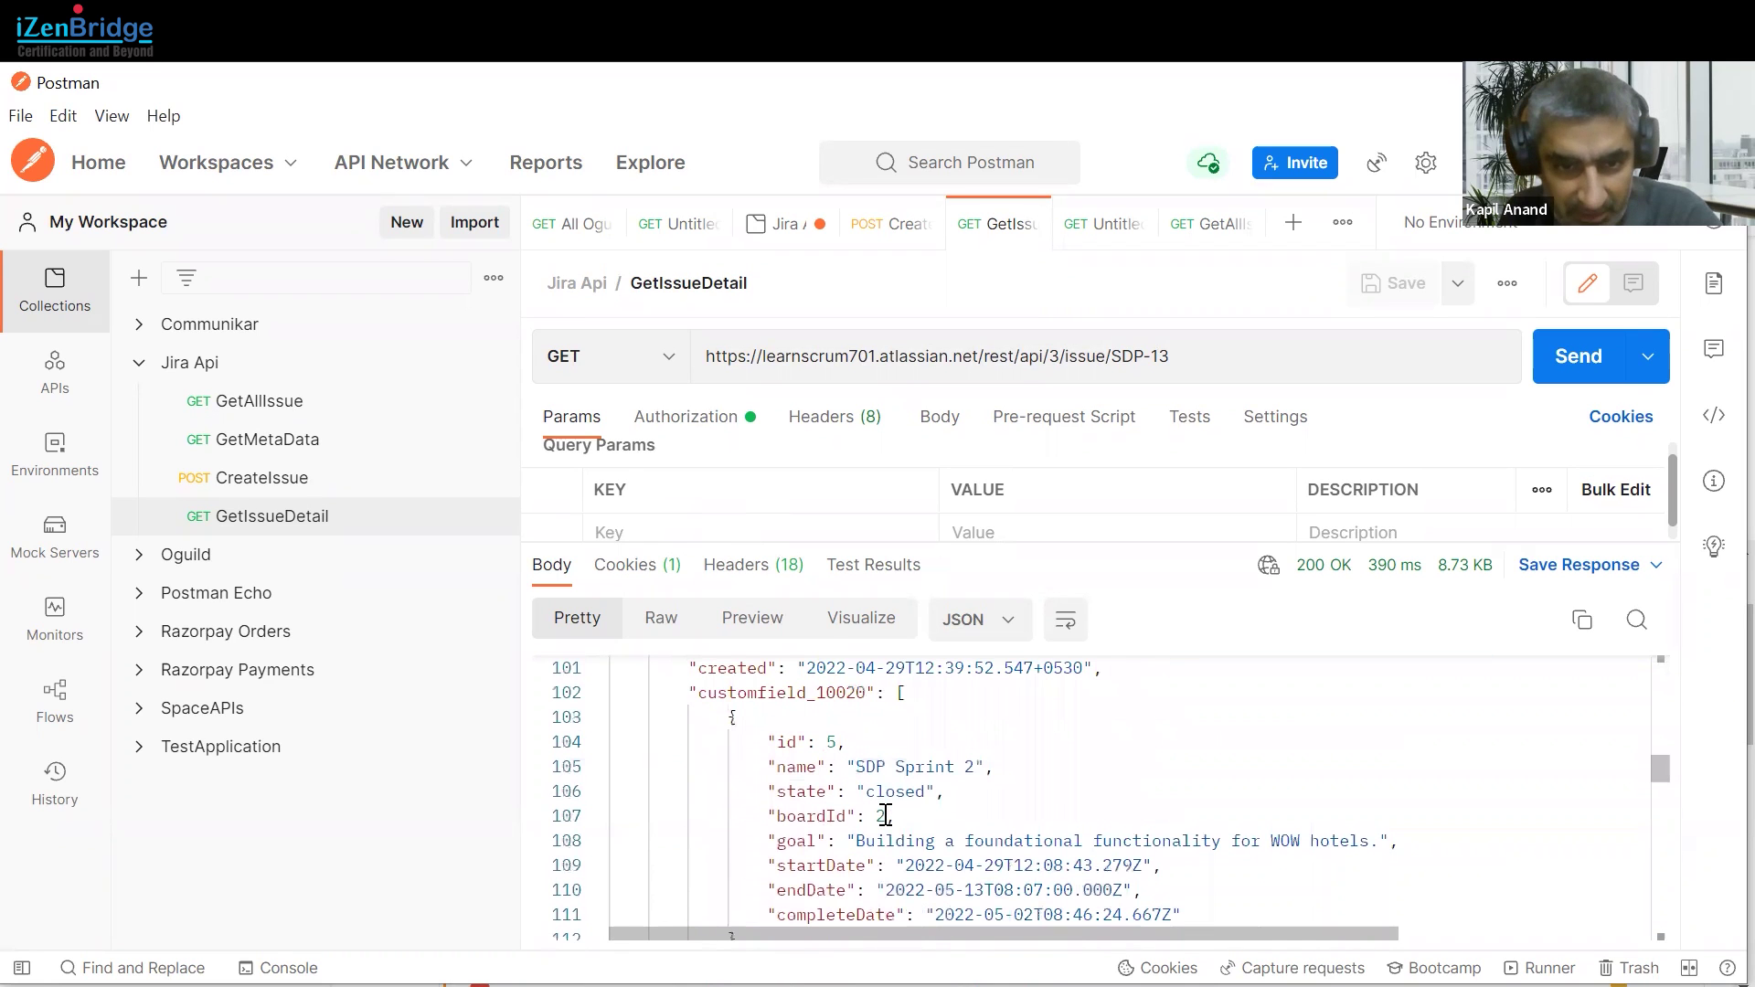
click(1010, 747)
key(ctrl+f)
text(su)
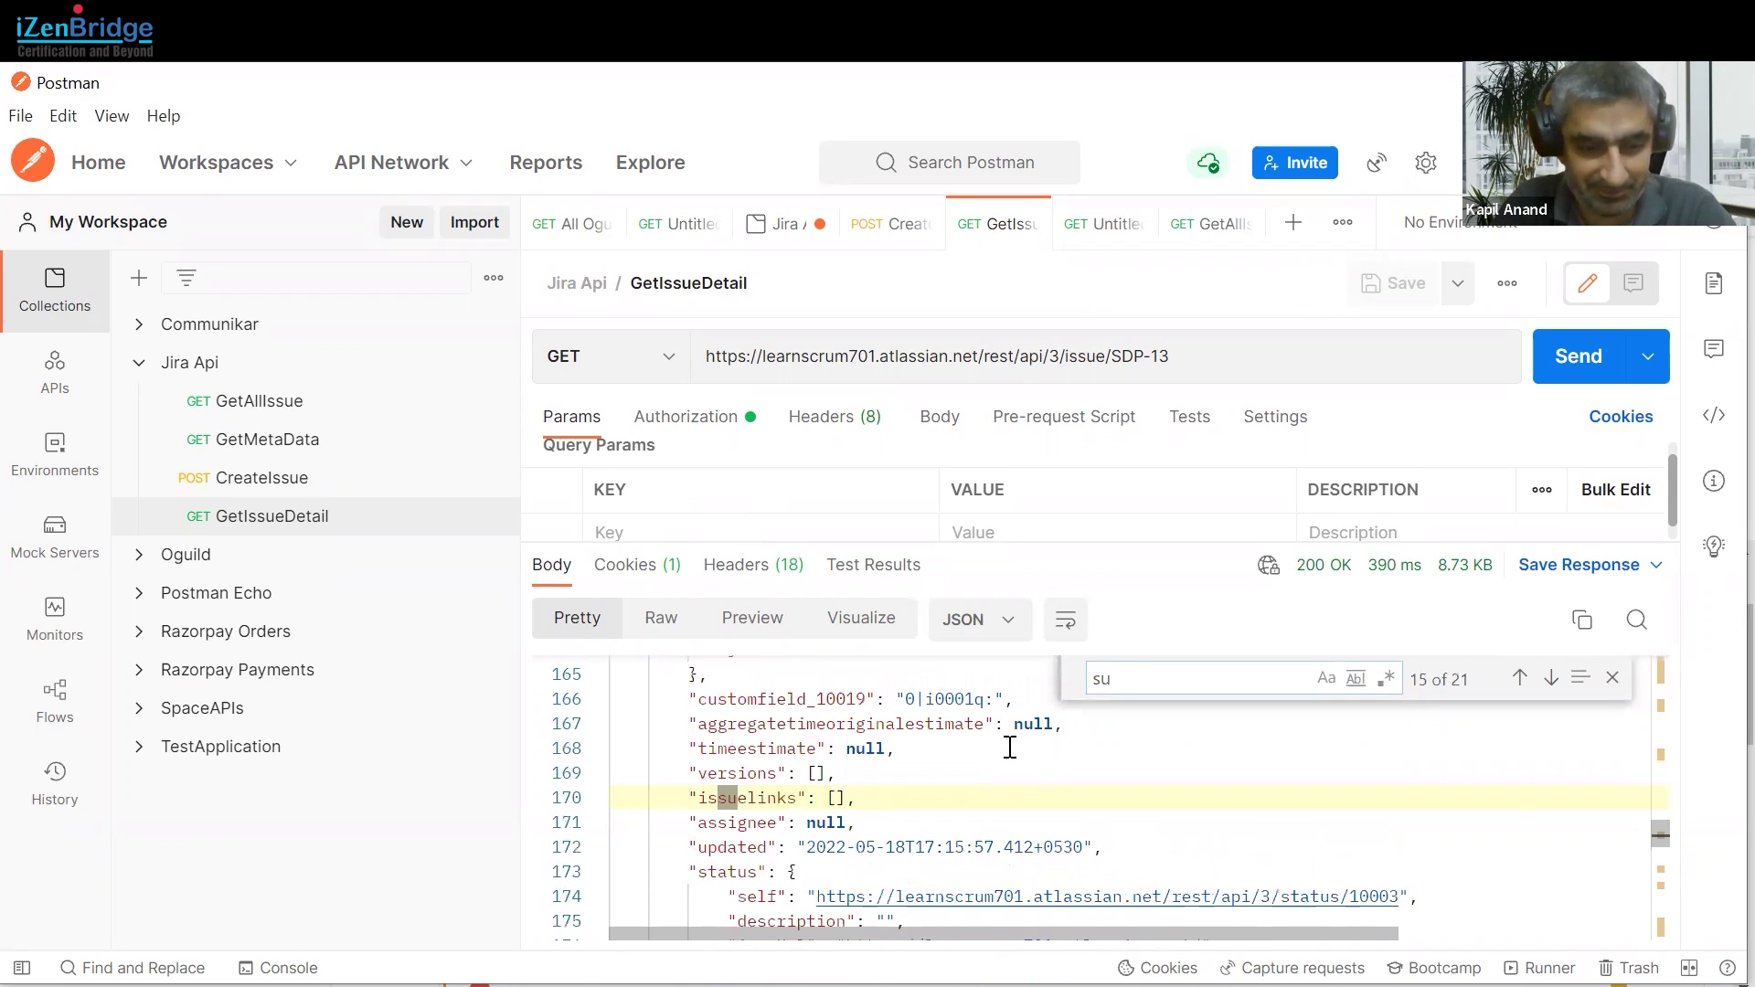
text(mmary)
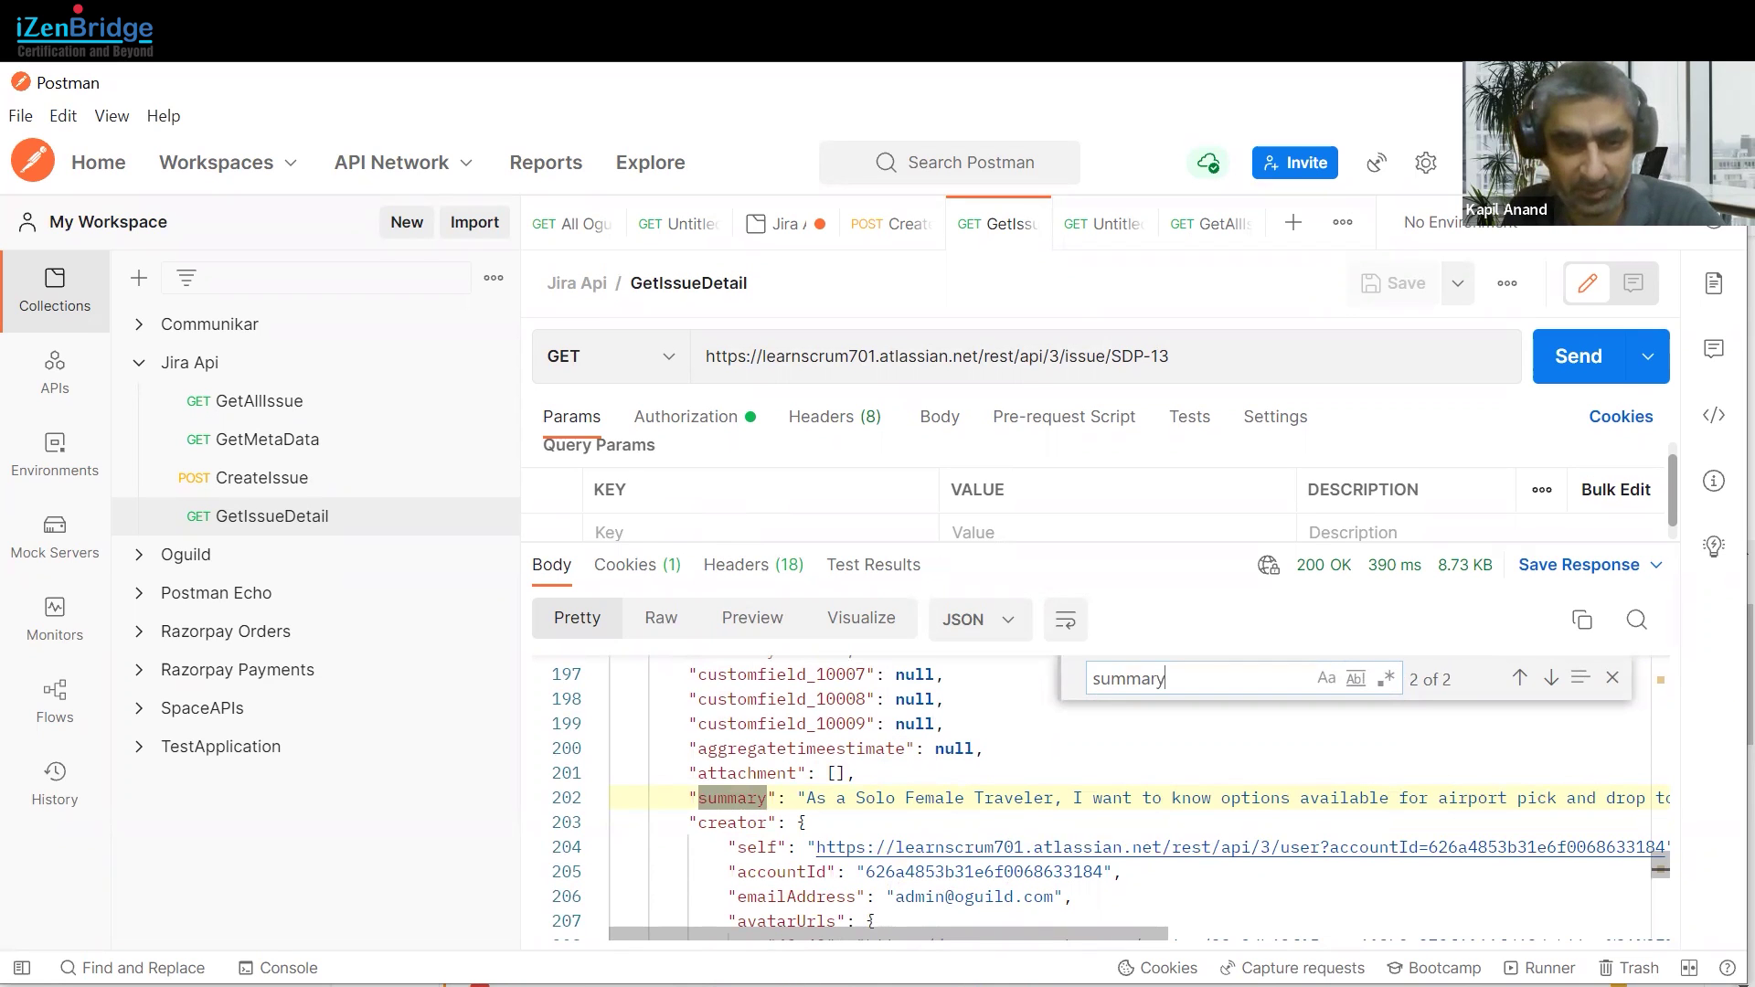
key(alt+Tab)
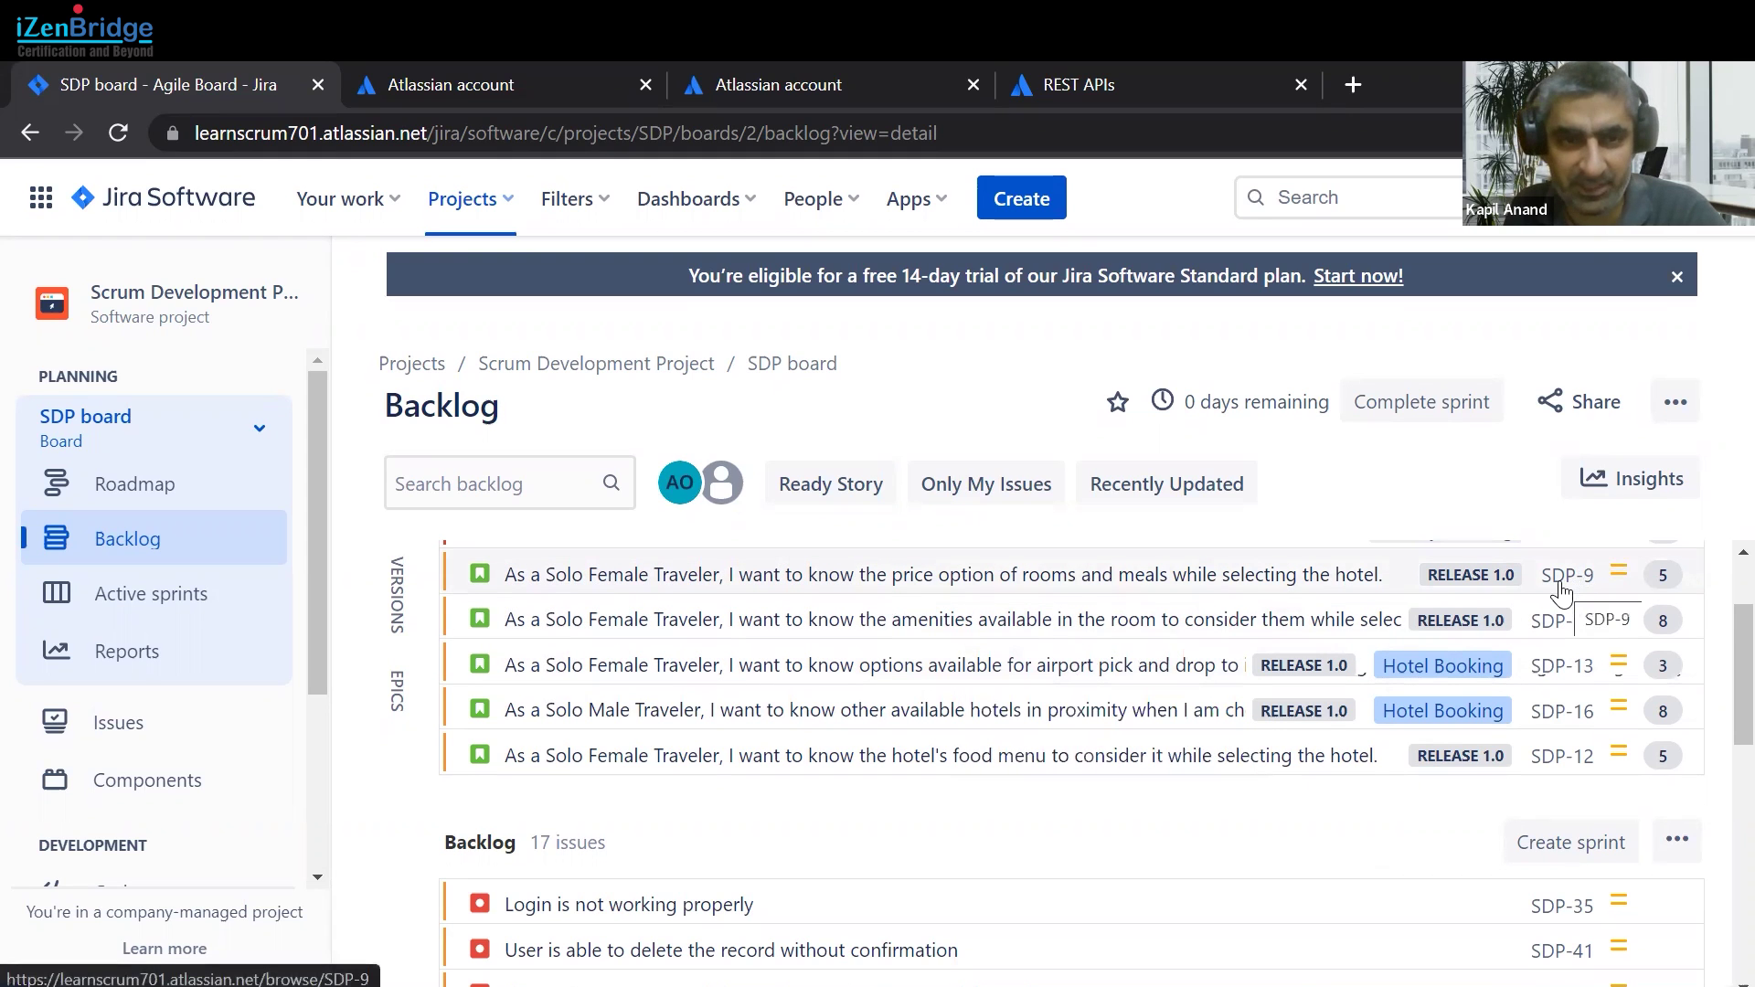
scroll(1202, 713, up, 2)
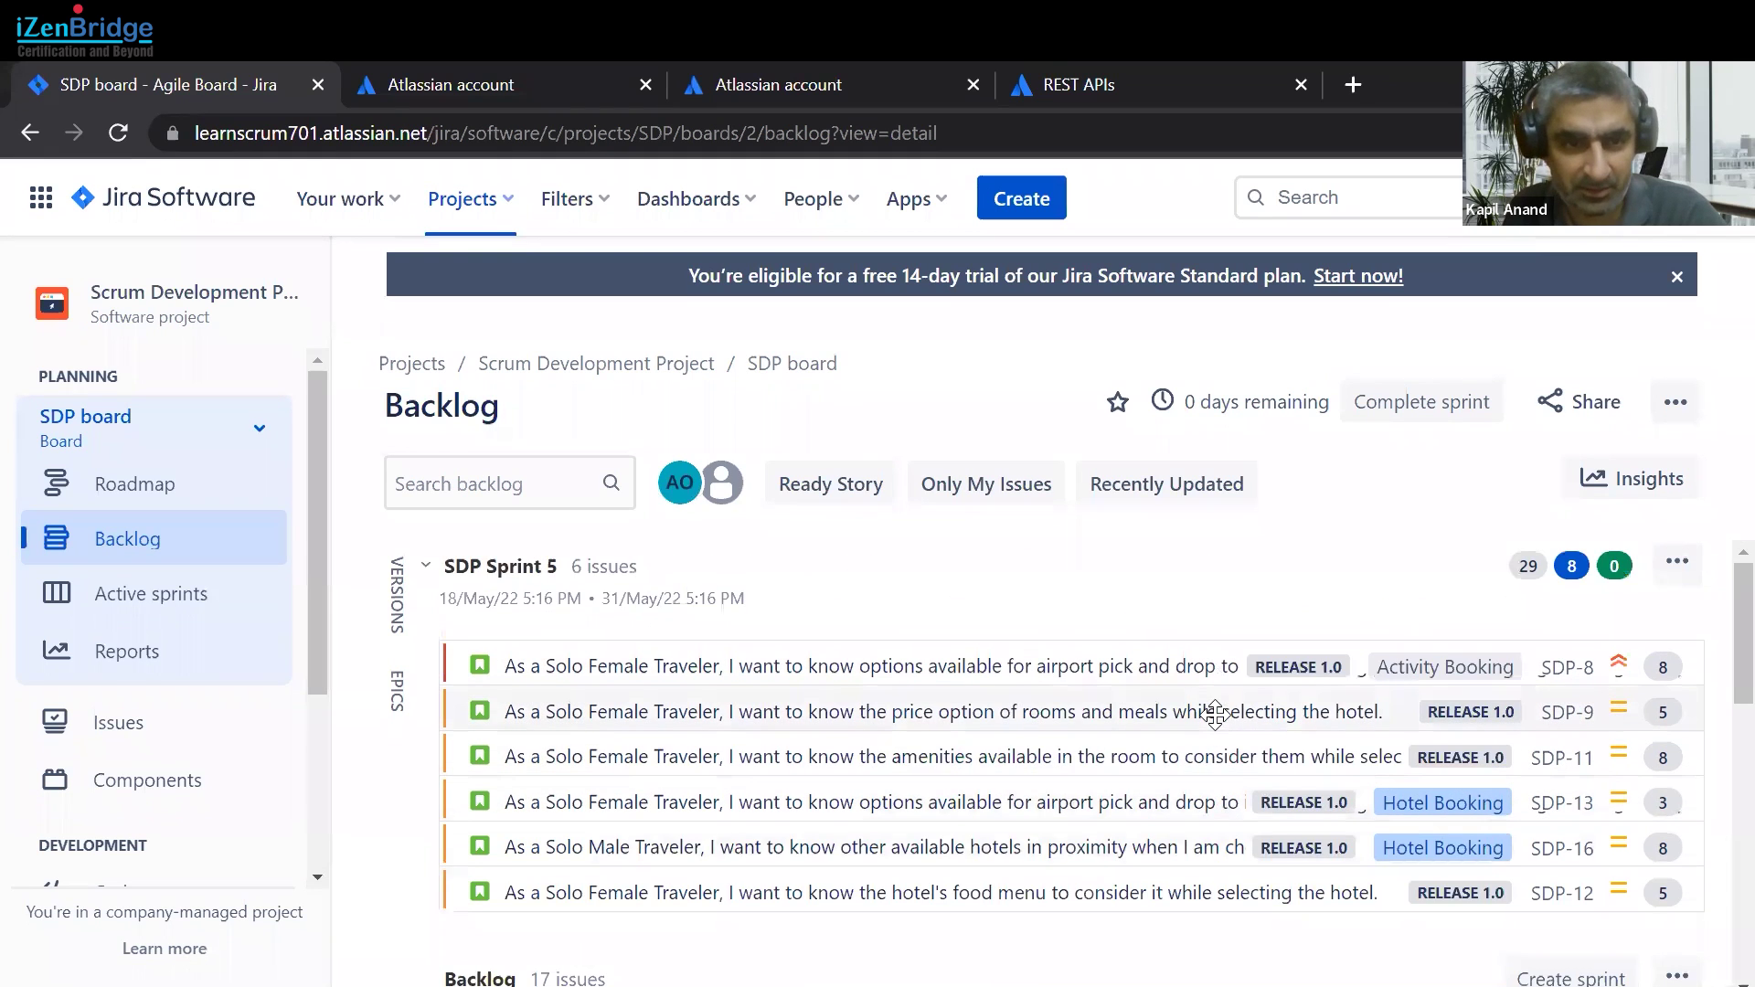
scroll(1207, 745, down, 7)
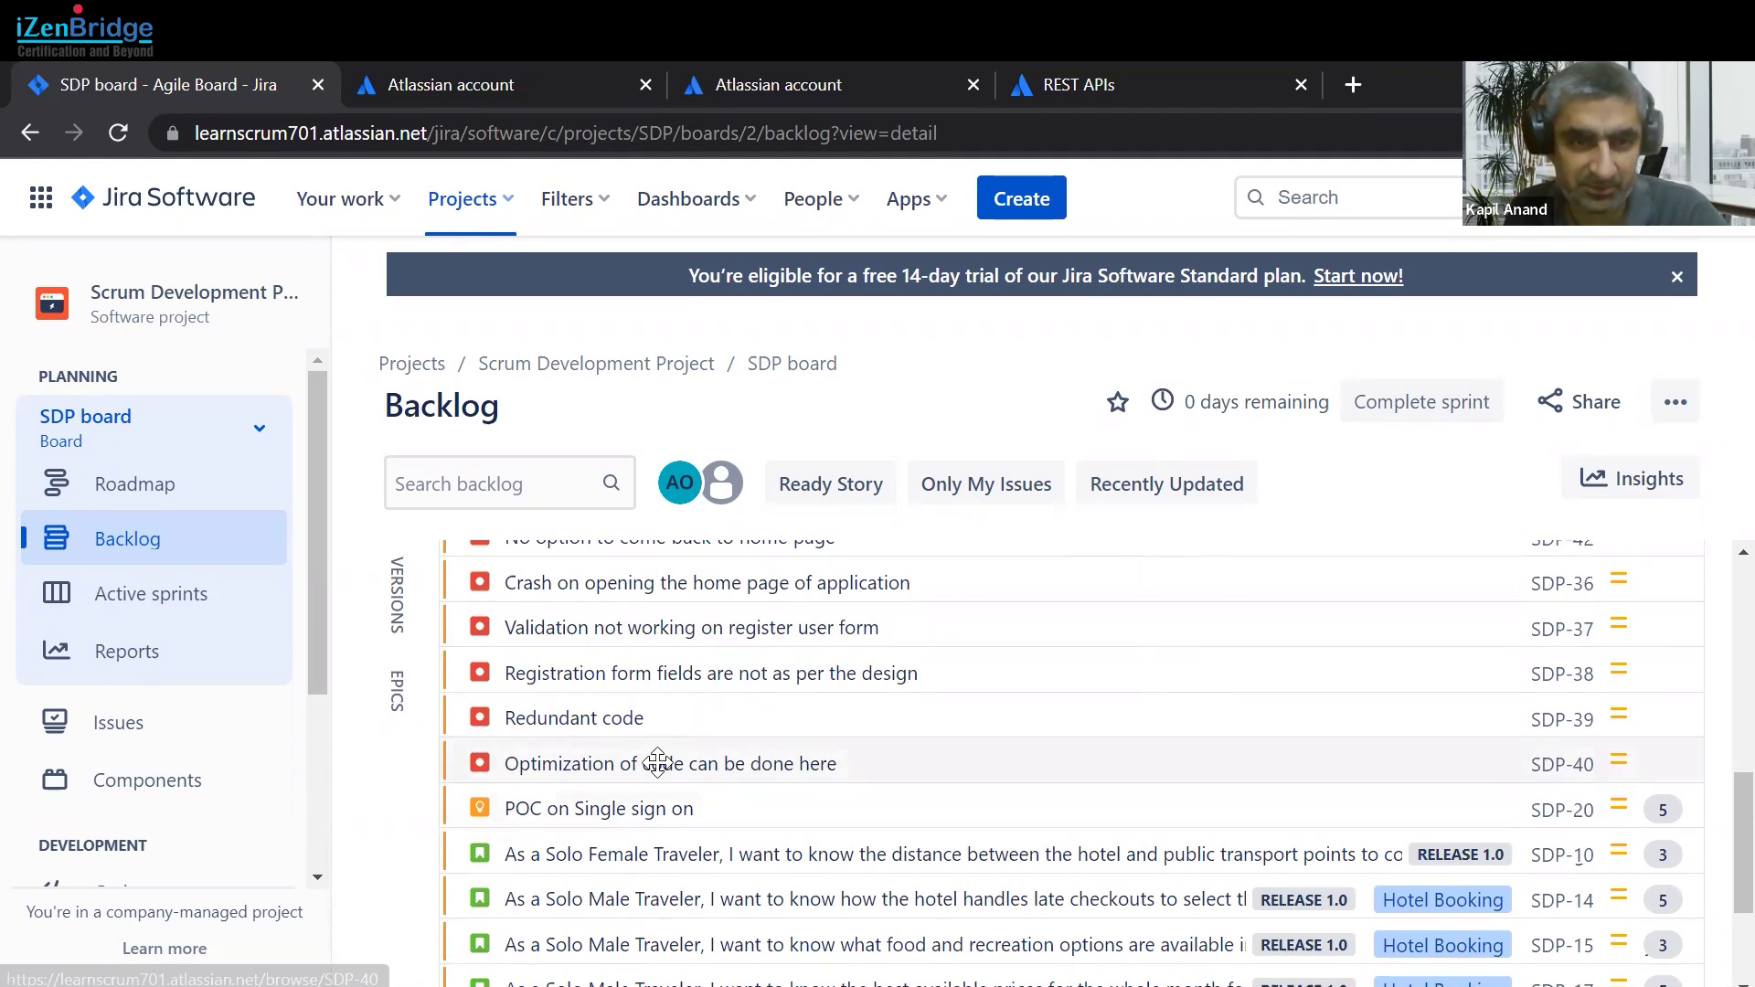
key(alt+Tab)
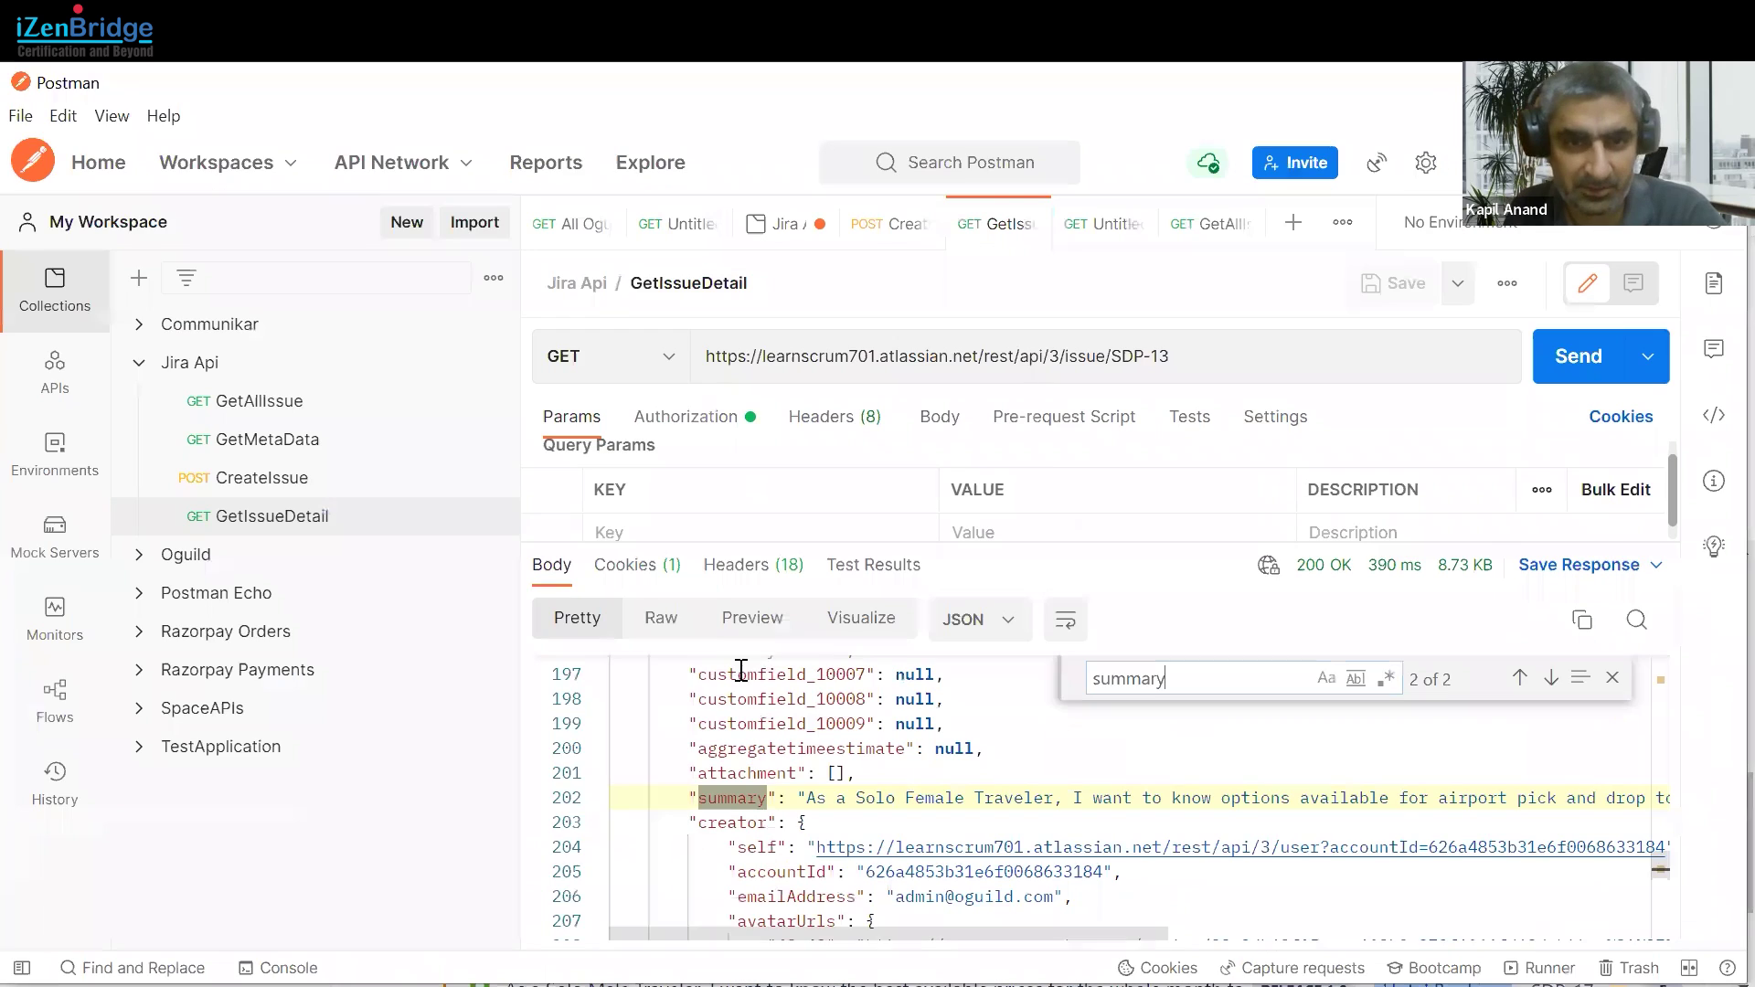
Change the URL's issue key from SDP-13 to SDP-40 and send the request
double_click(1156, 356)
click(1180, 359)
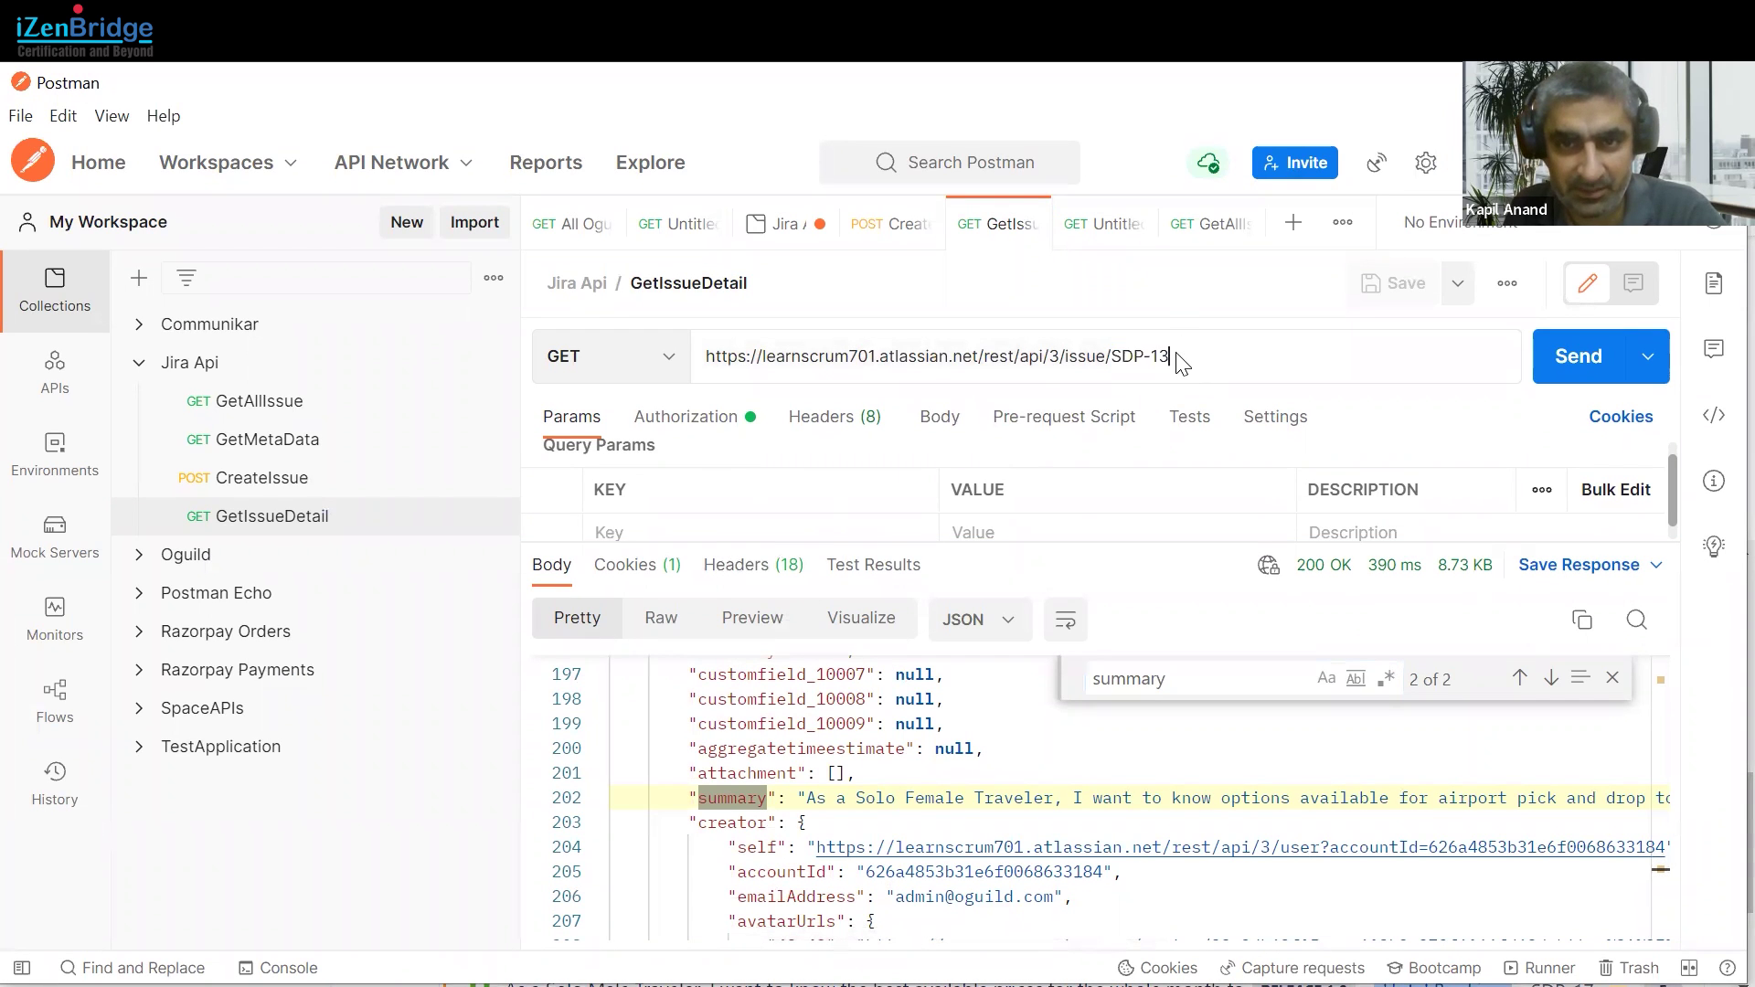
key(BackSpace)
key(BackSpace)
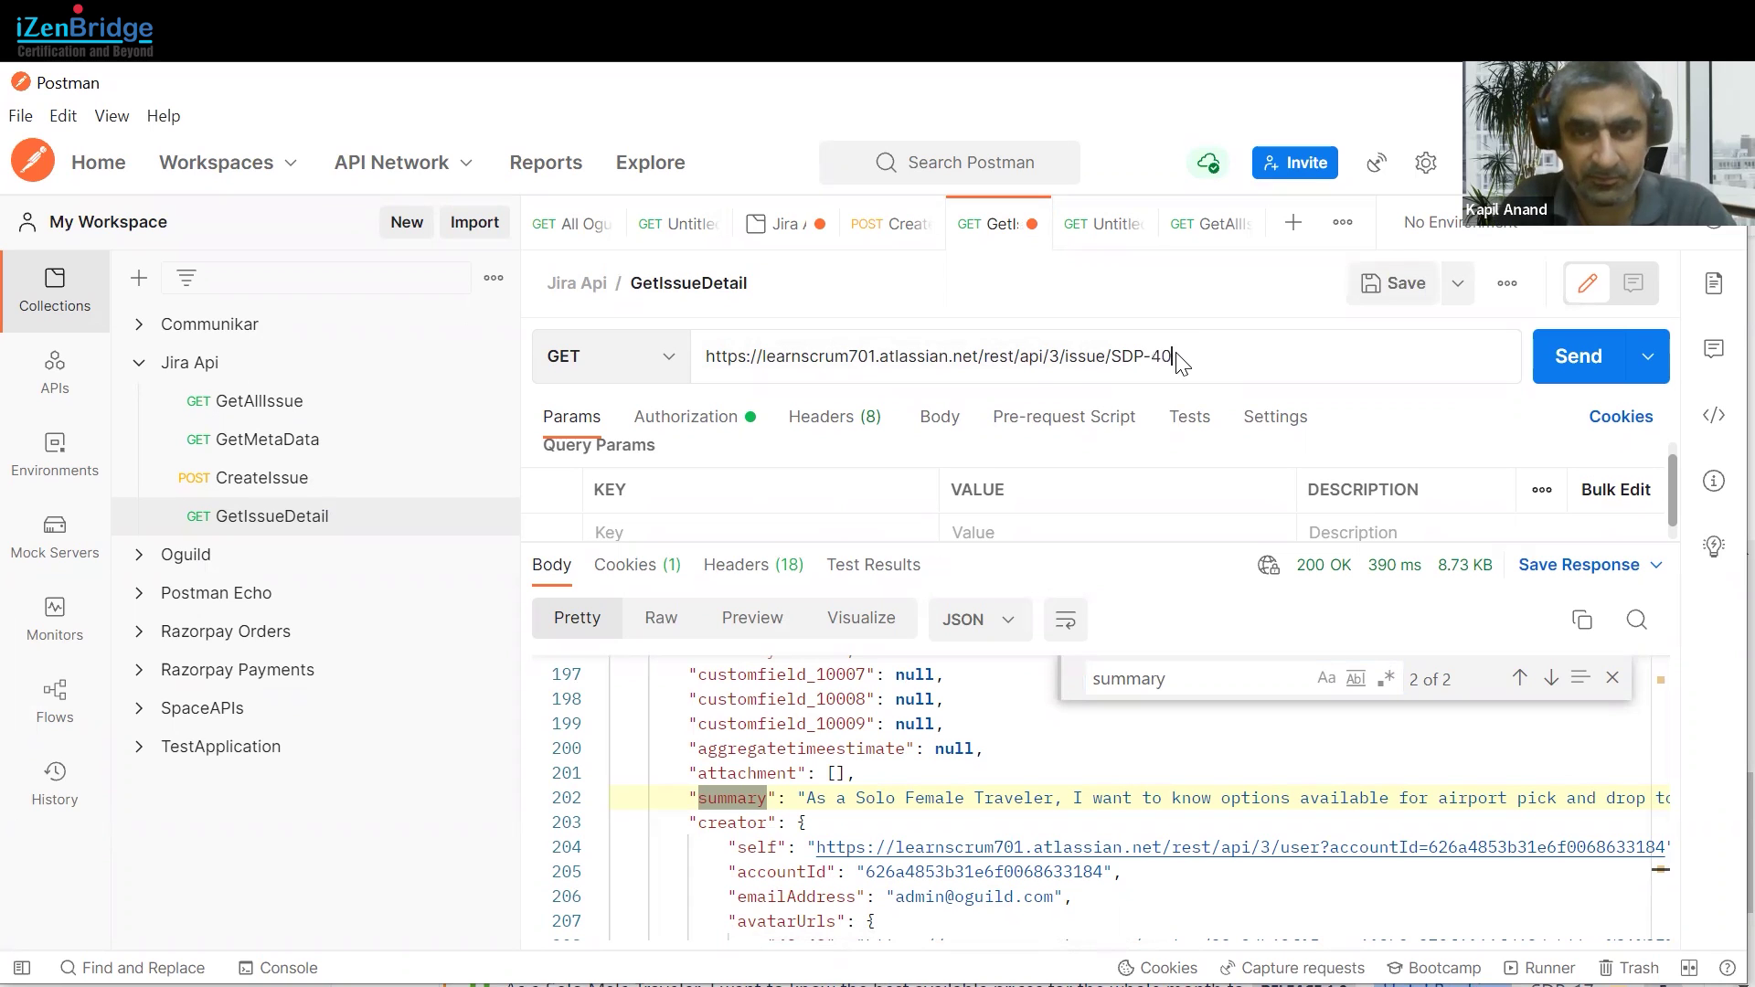
click(1593, 345)
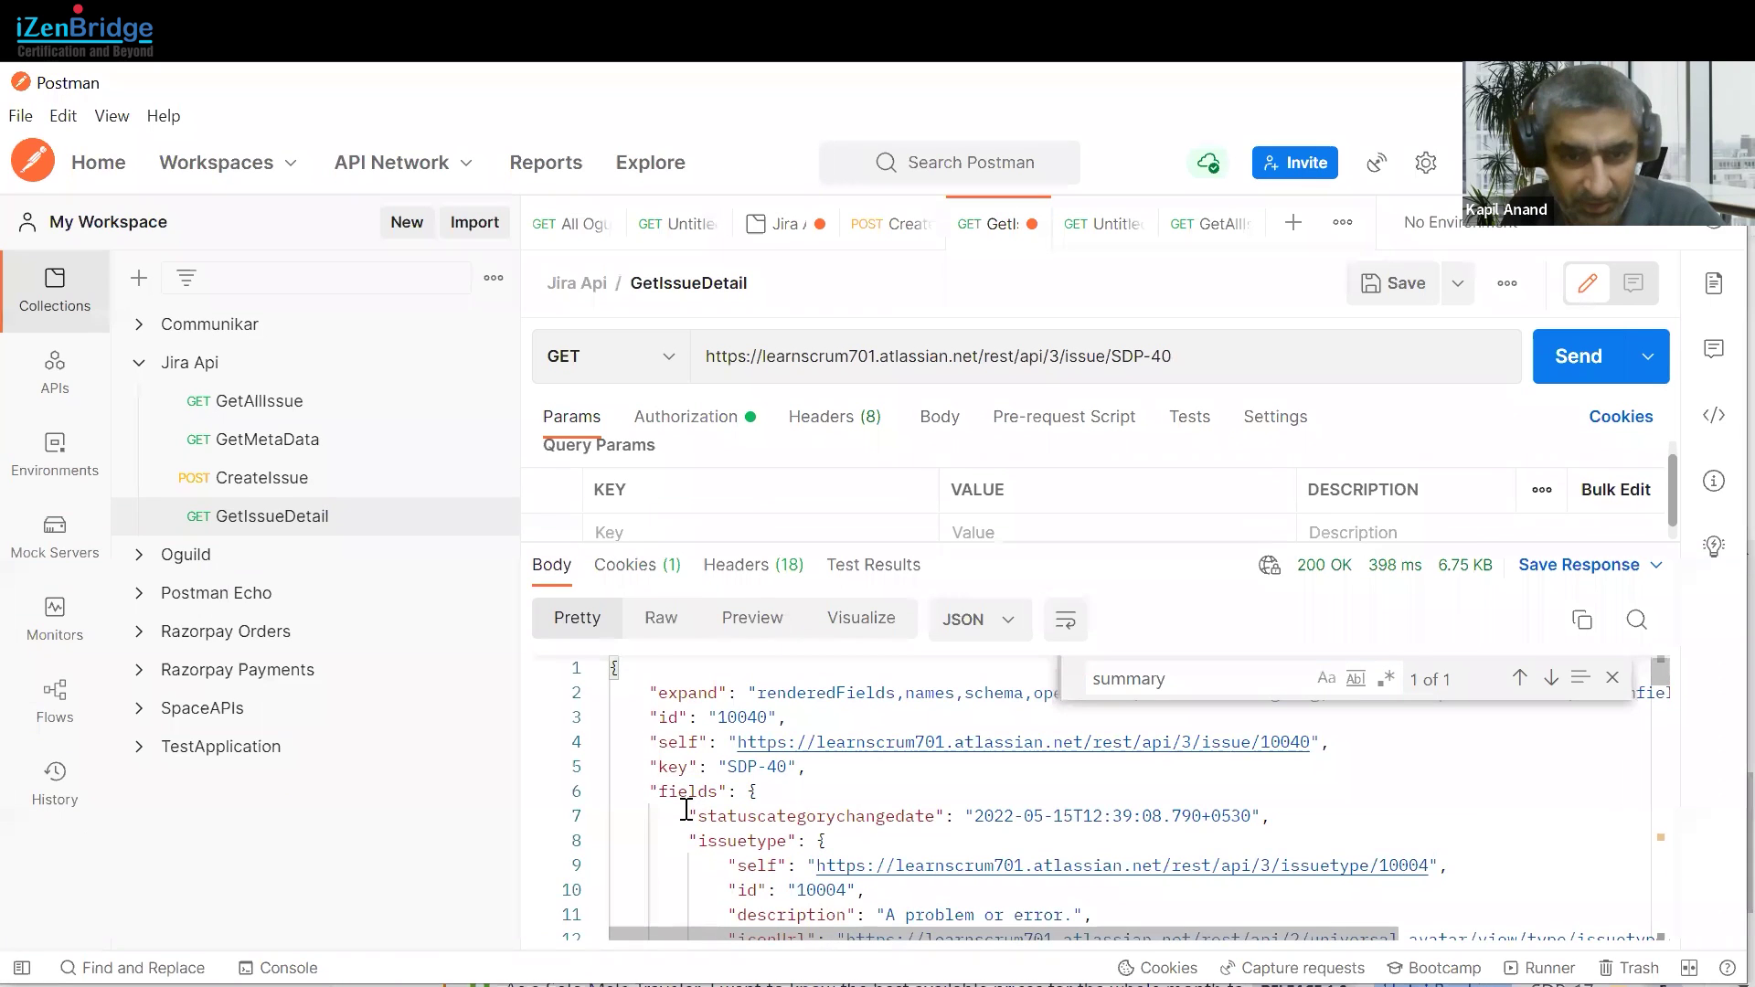
scroll(687, 810, down, 3)
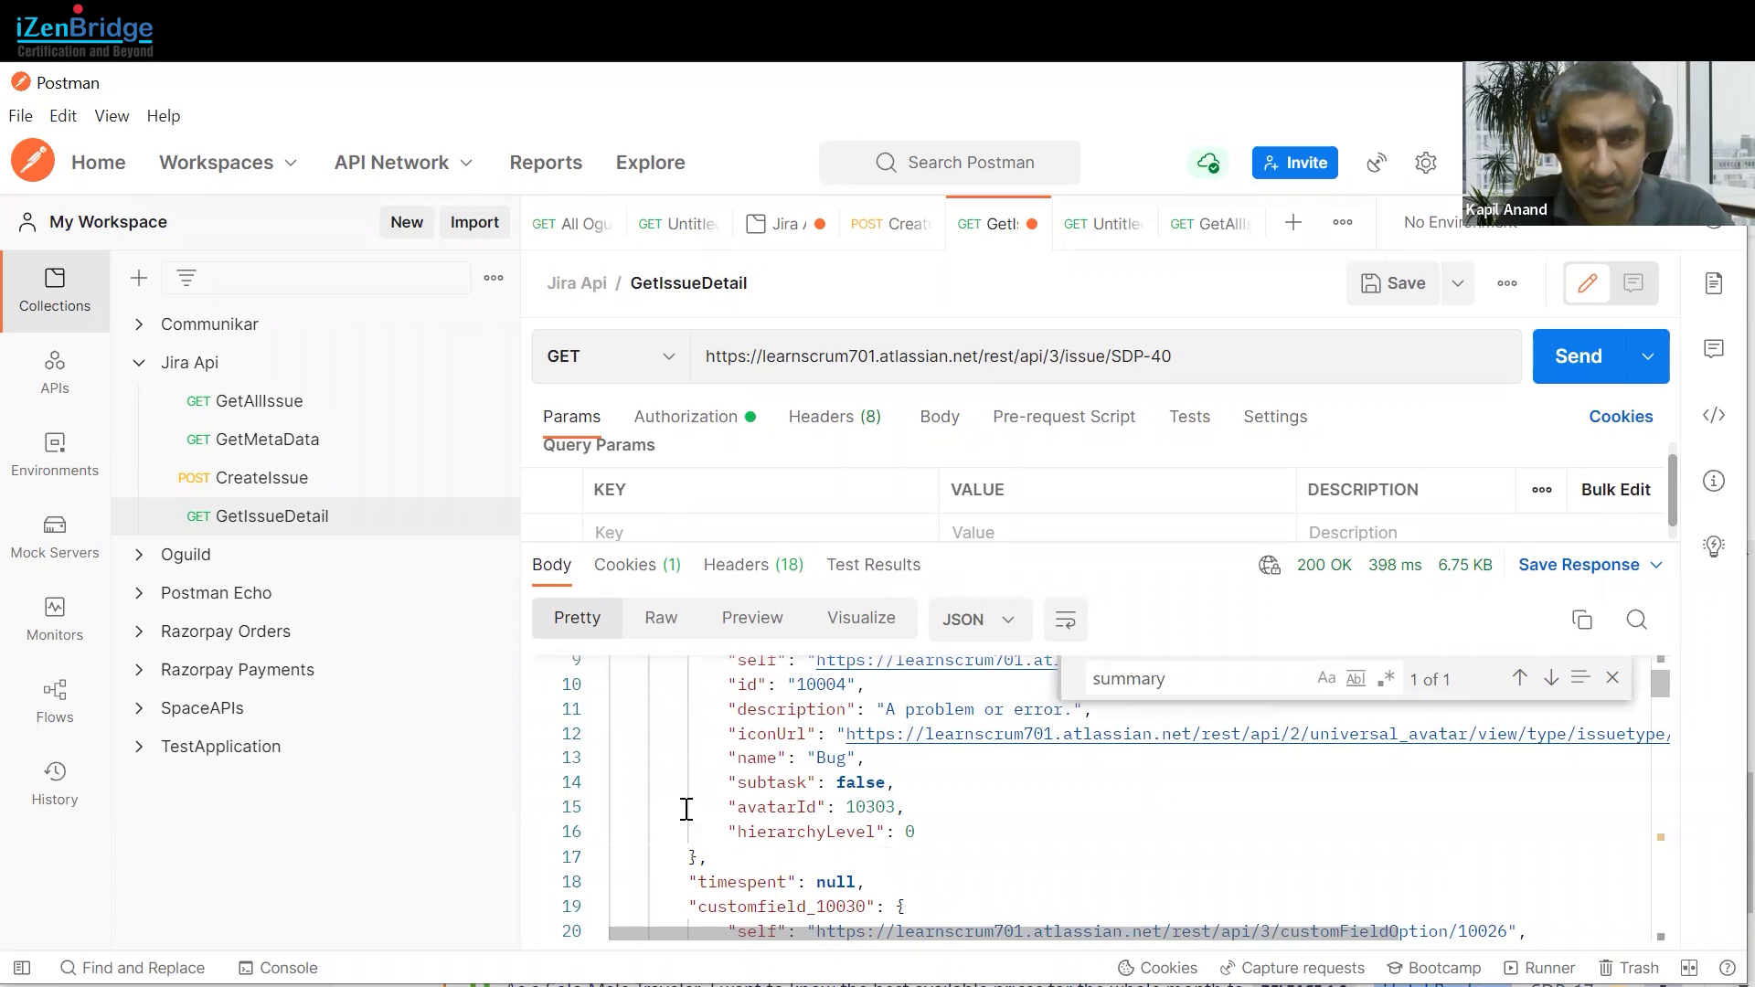
Search the response for 'summar' and compare it with SDP-40 in the Jira backlog
click(1219, 685)
key(BackSpace)
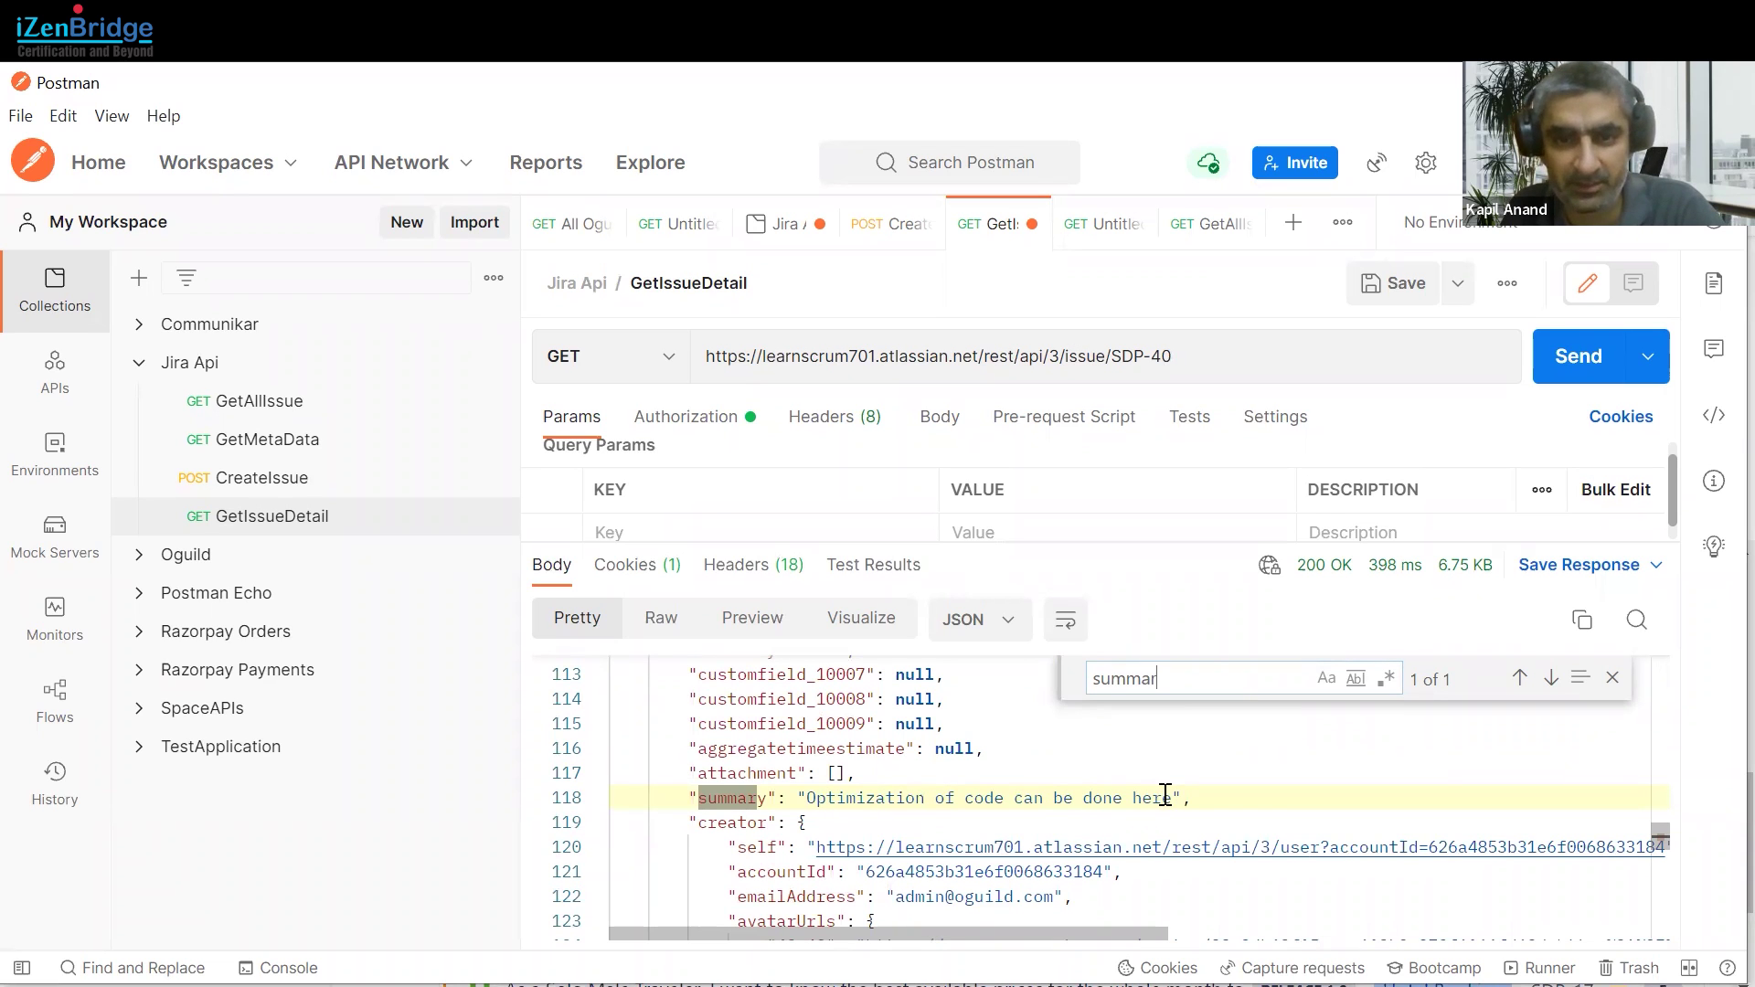
key(alt+Tab)
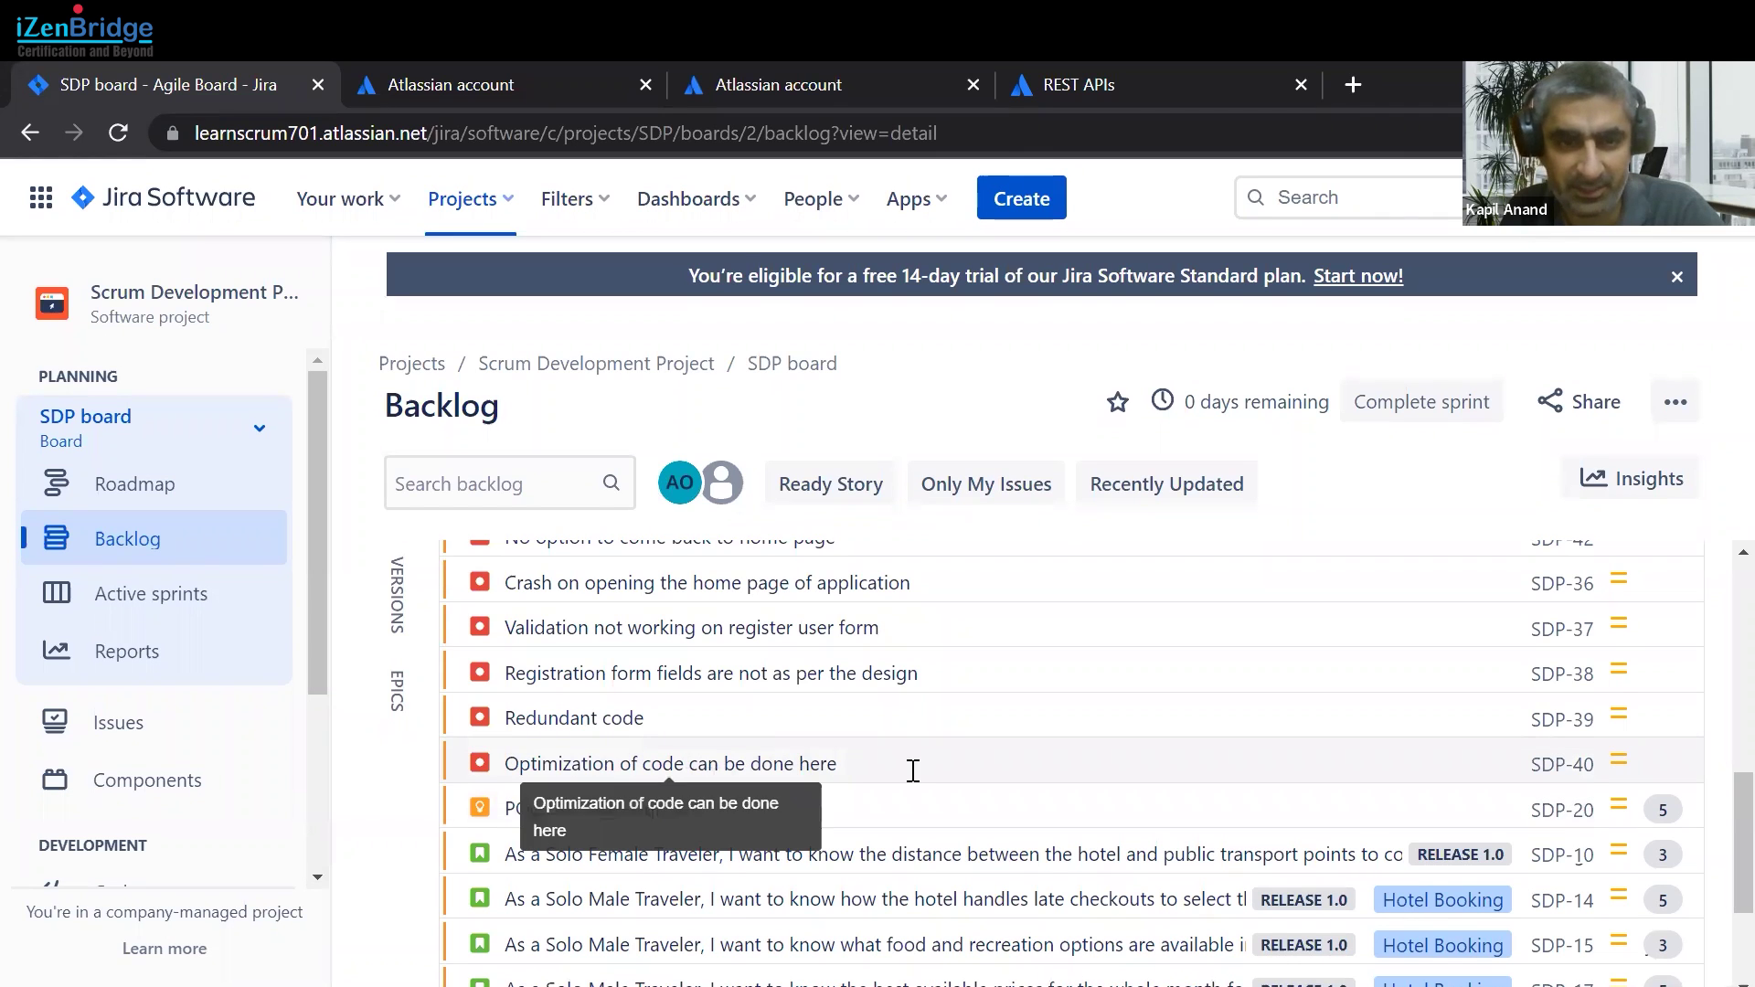
key(alt+Tab)
scroll(895, 841, down, 10)
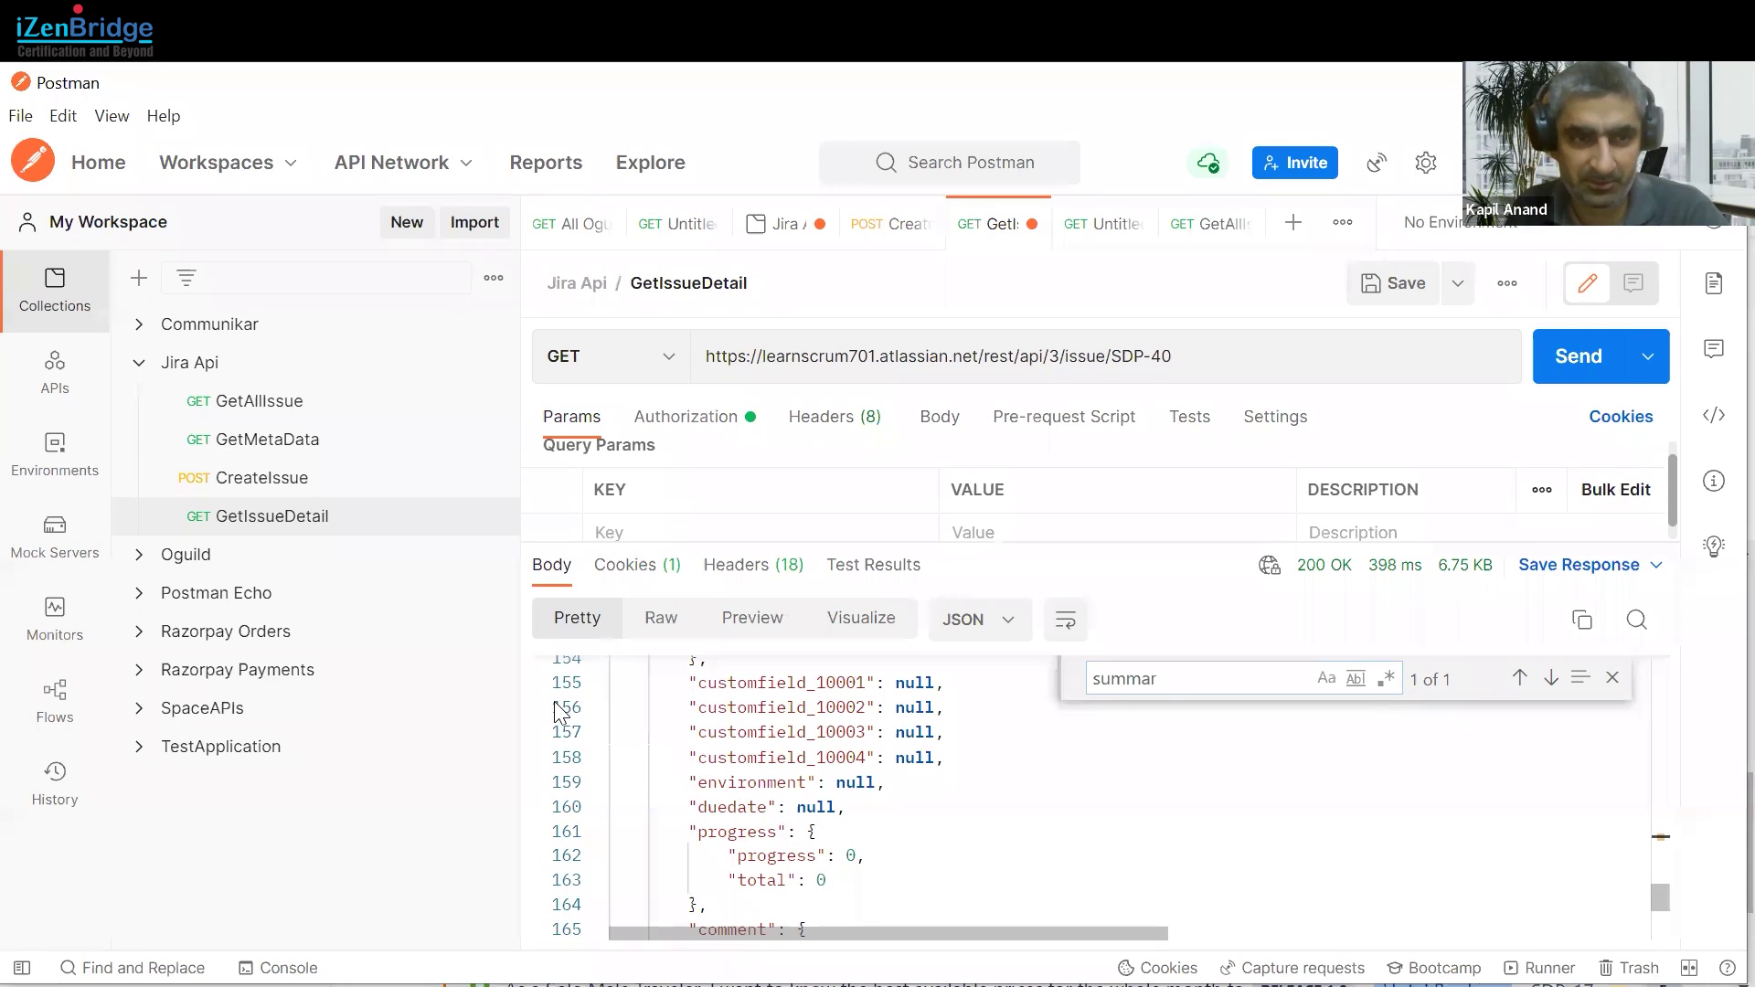
Open the CreateIssue request and review its JSON body for 'Issue created by Rest API'
click(263, 490)
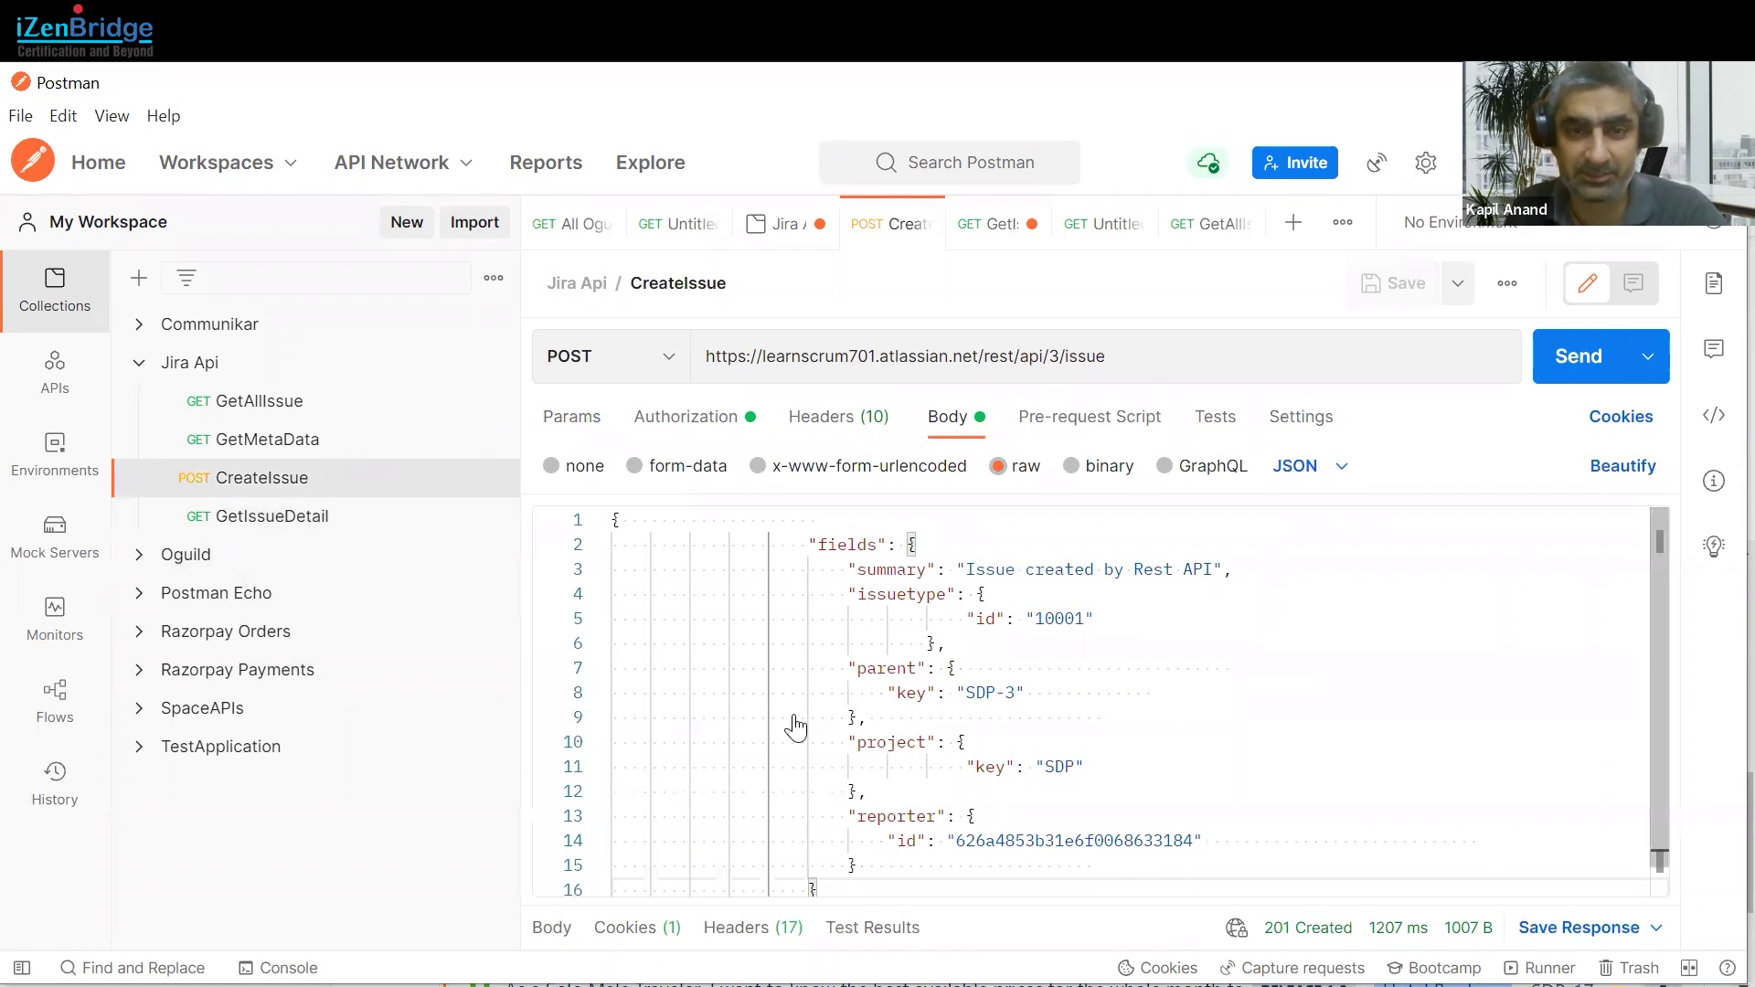
scroll(812, 640, down, 1)
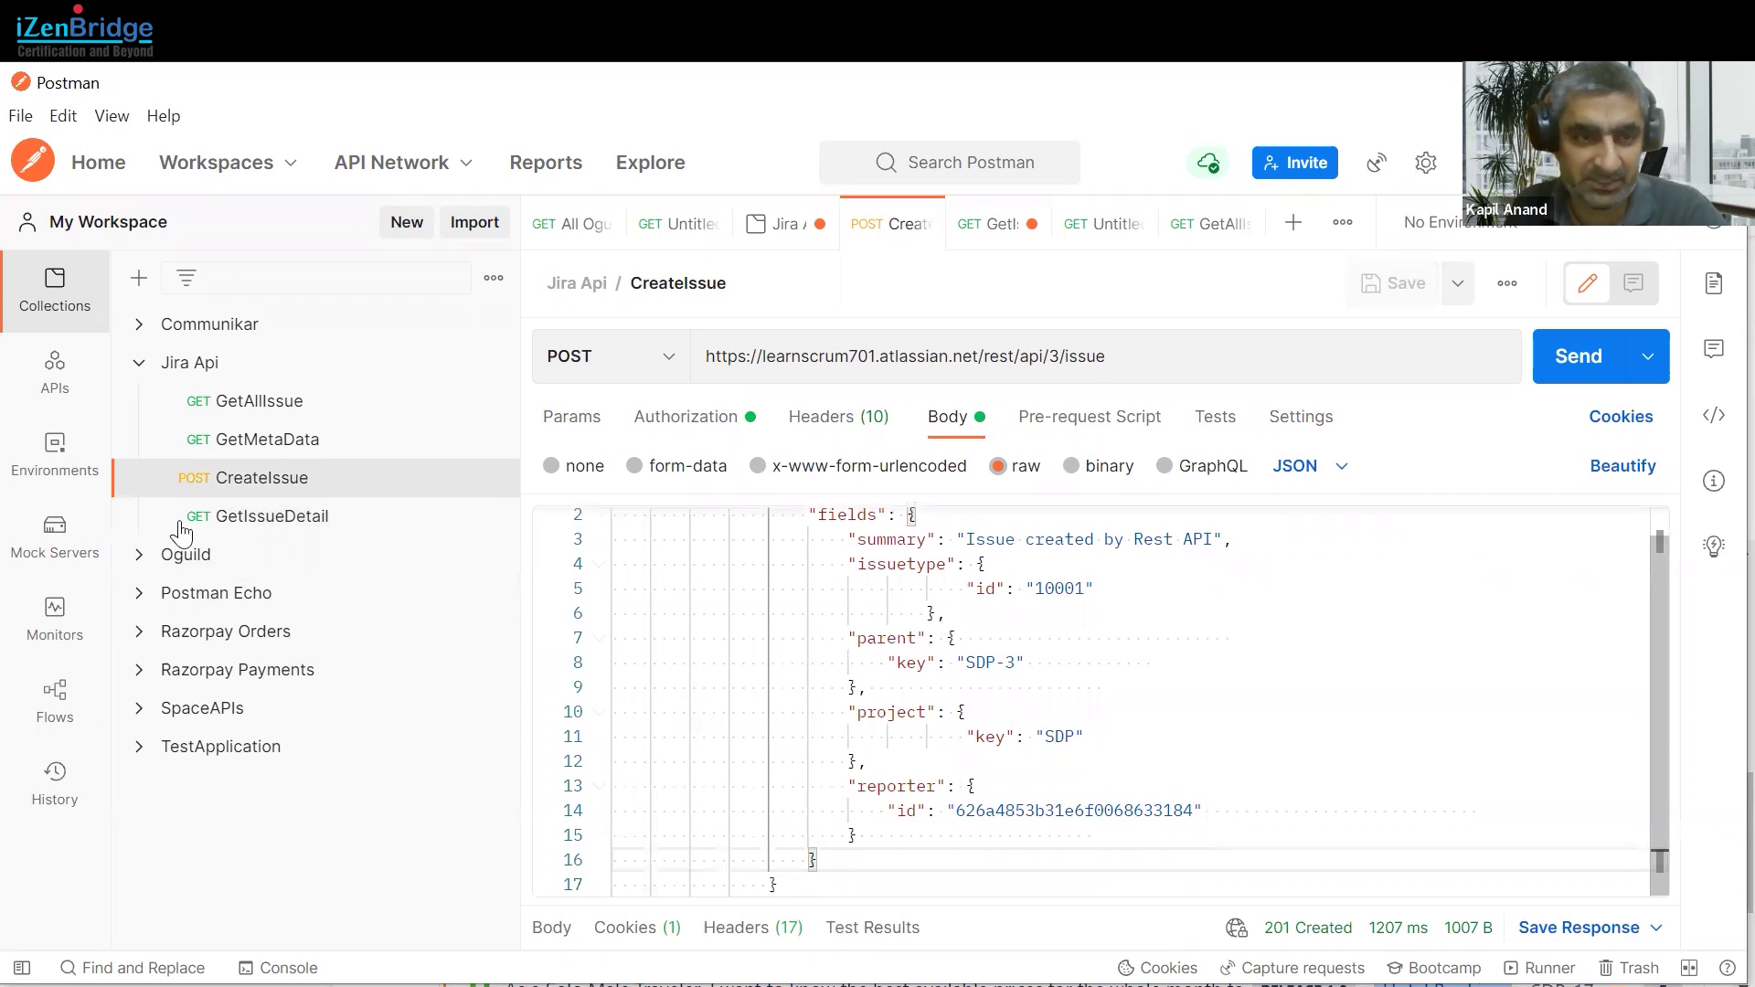
click(283, 440)
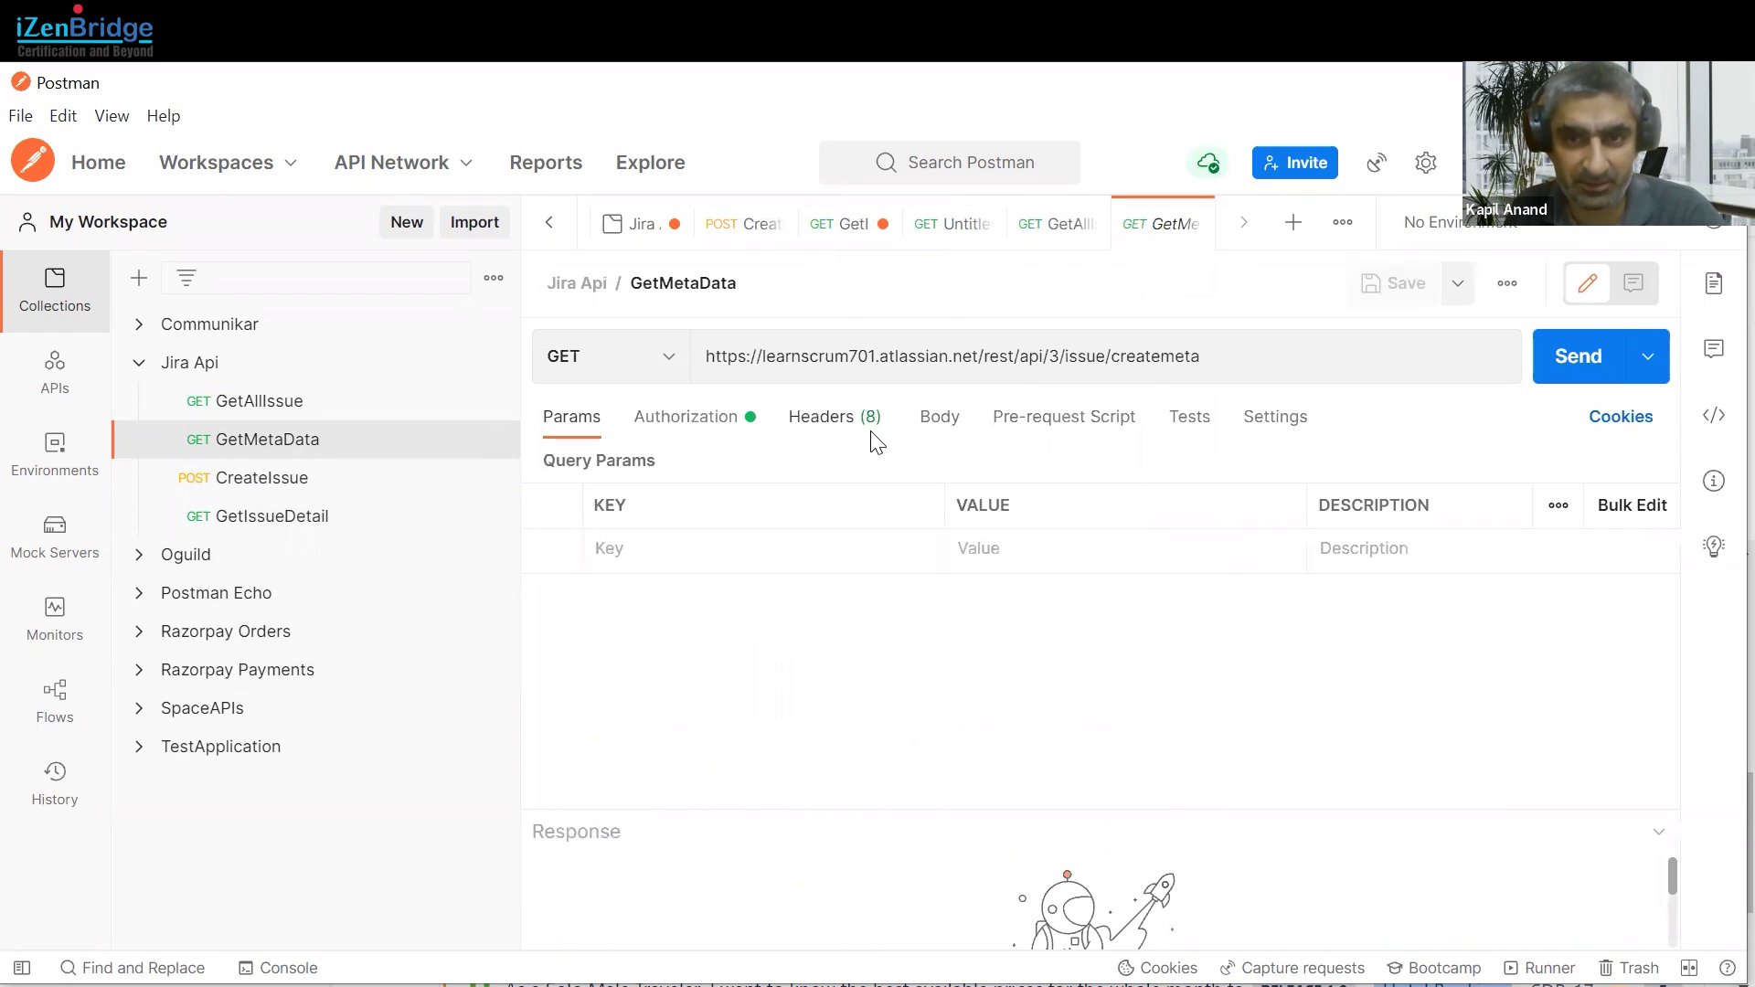
click(298, 469)
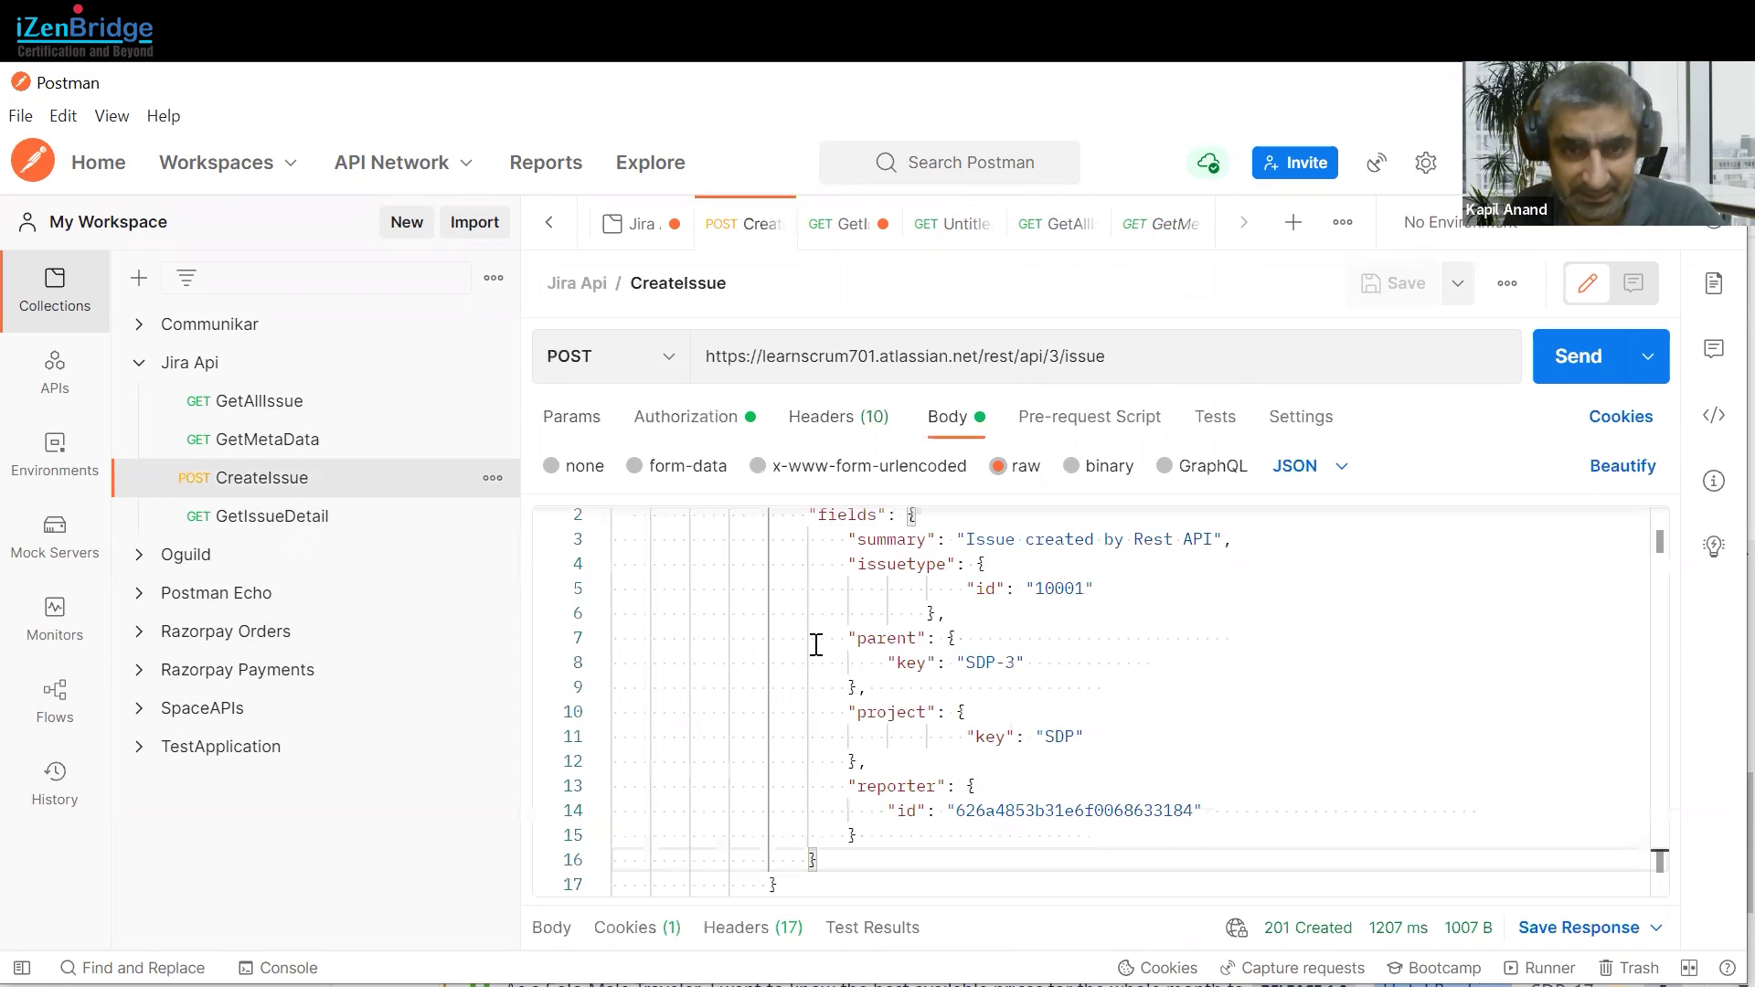
scroll(816, 612, up, 1)
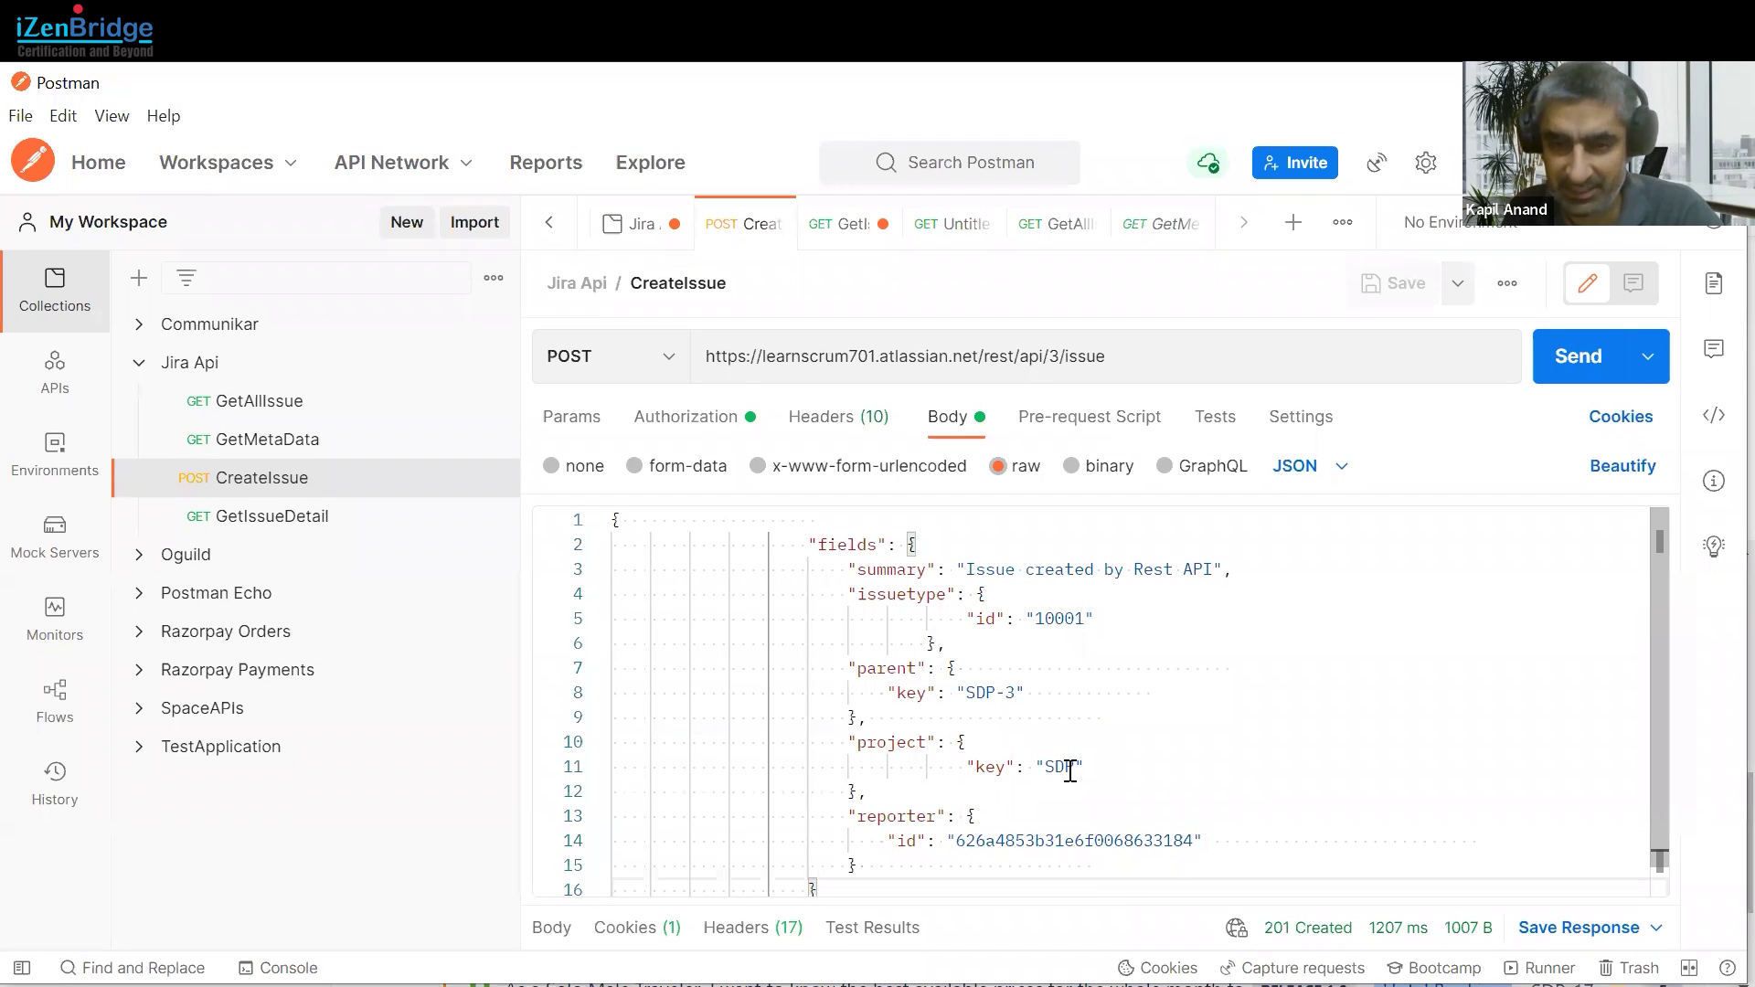
scroll(1023, 840, down, 1)
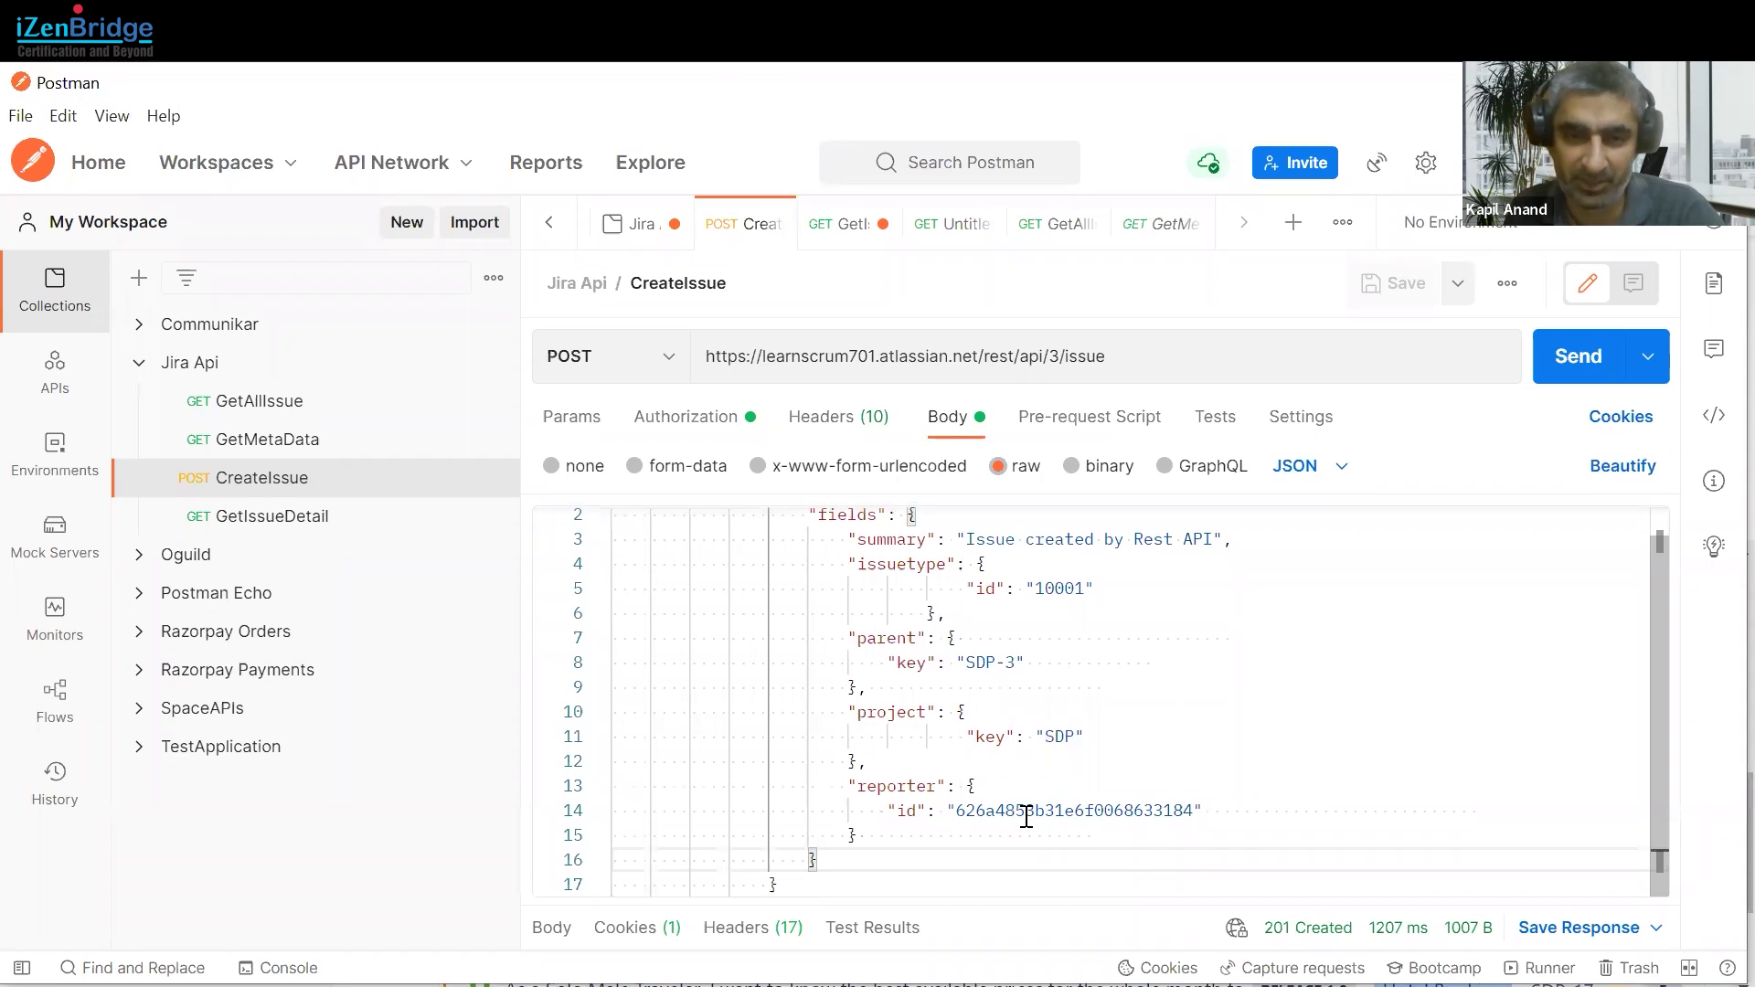
scroll(1026, 817, up, 1)
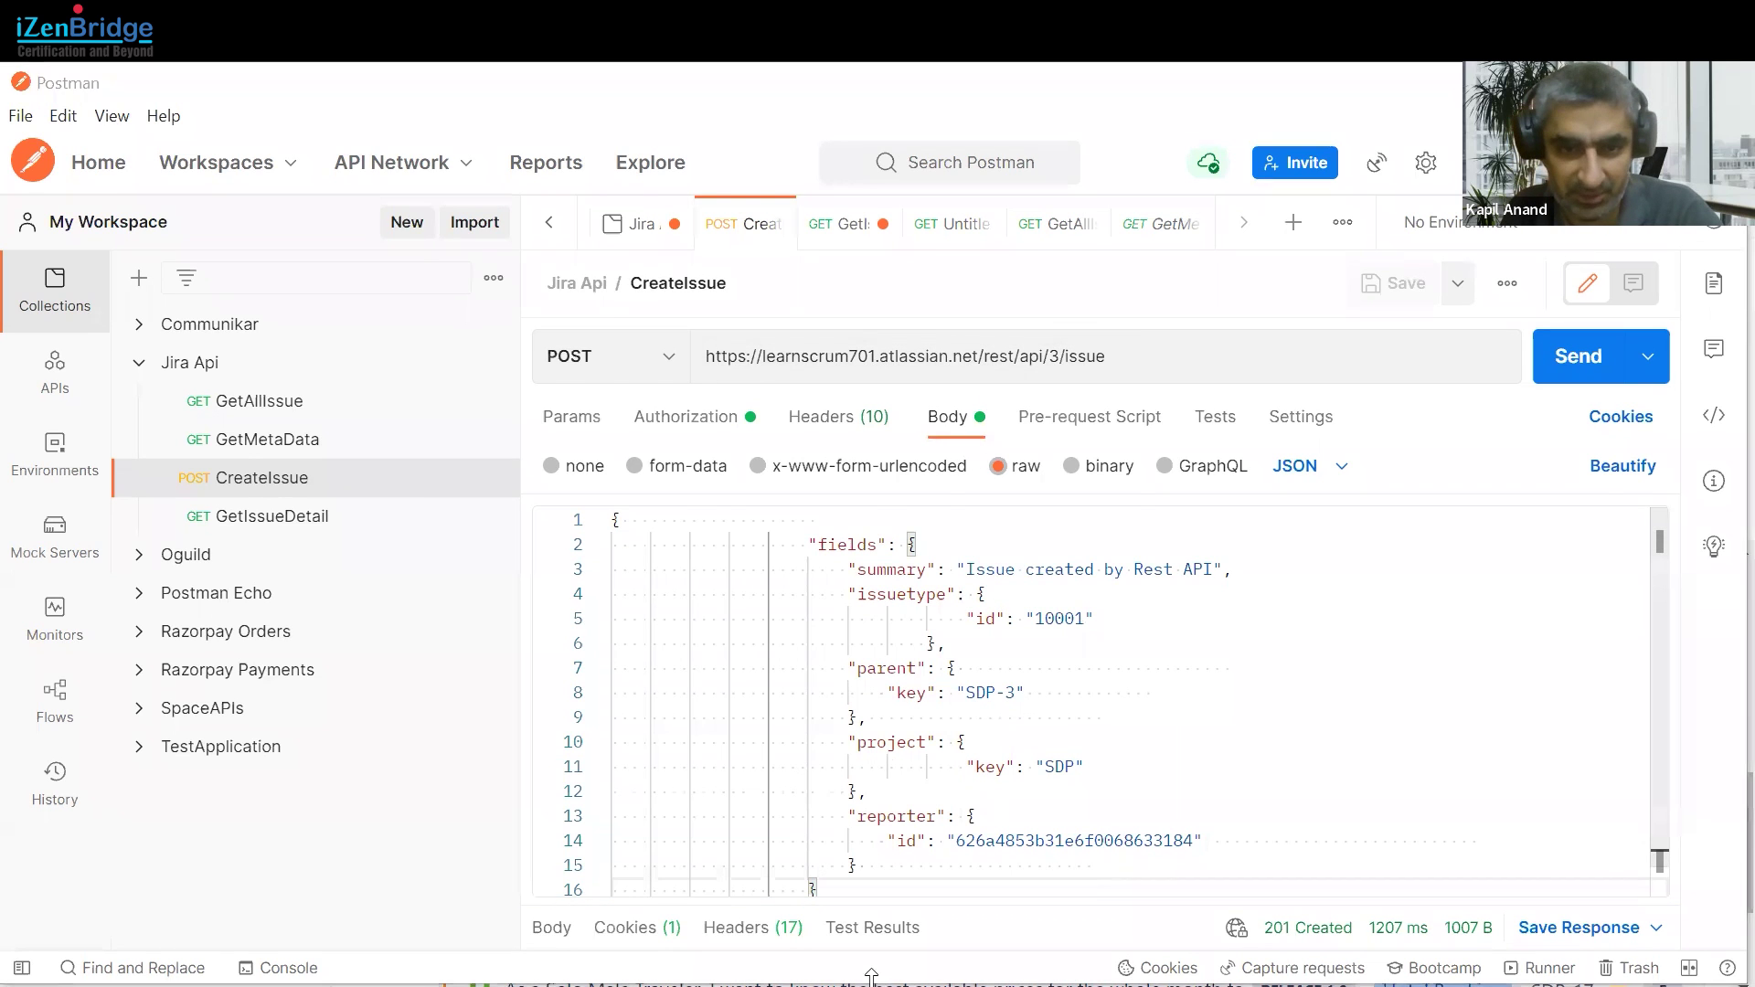
Review the Jira SDP backlog in the browser, where SDP-40 is at the top
key(alt+Tab)
scroll(878, 762, down, 3)
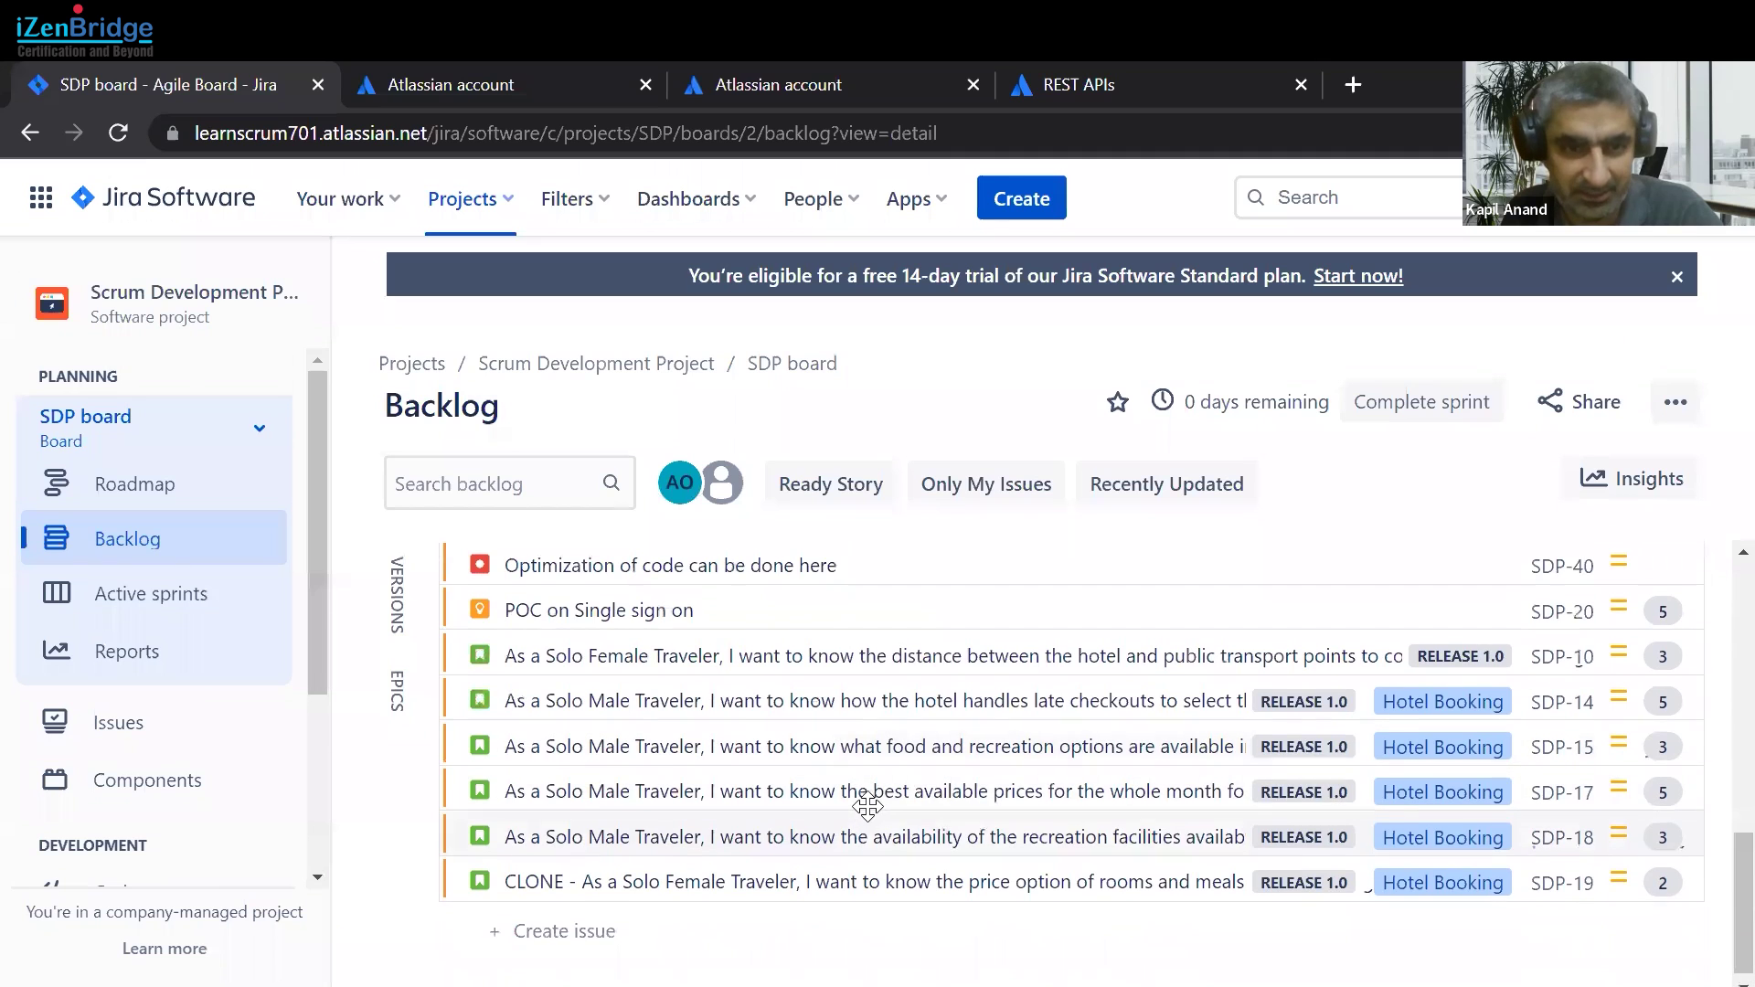
scroll(867, 805, up, 5)
scroll(867, 804, up, 5)
scroll(859, 814, down, 10)
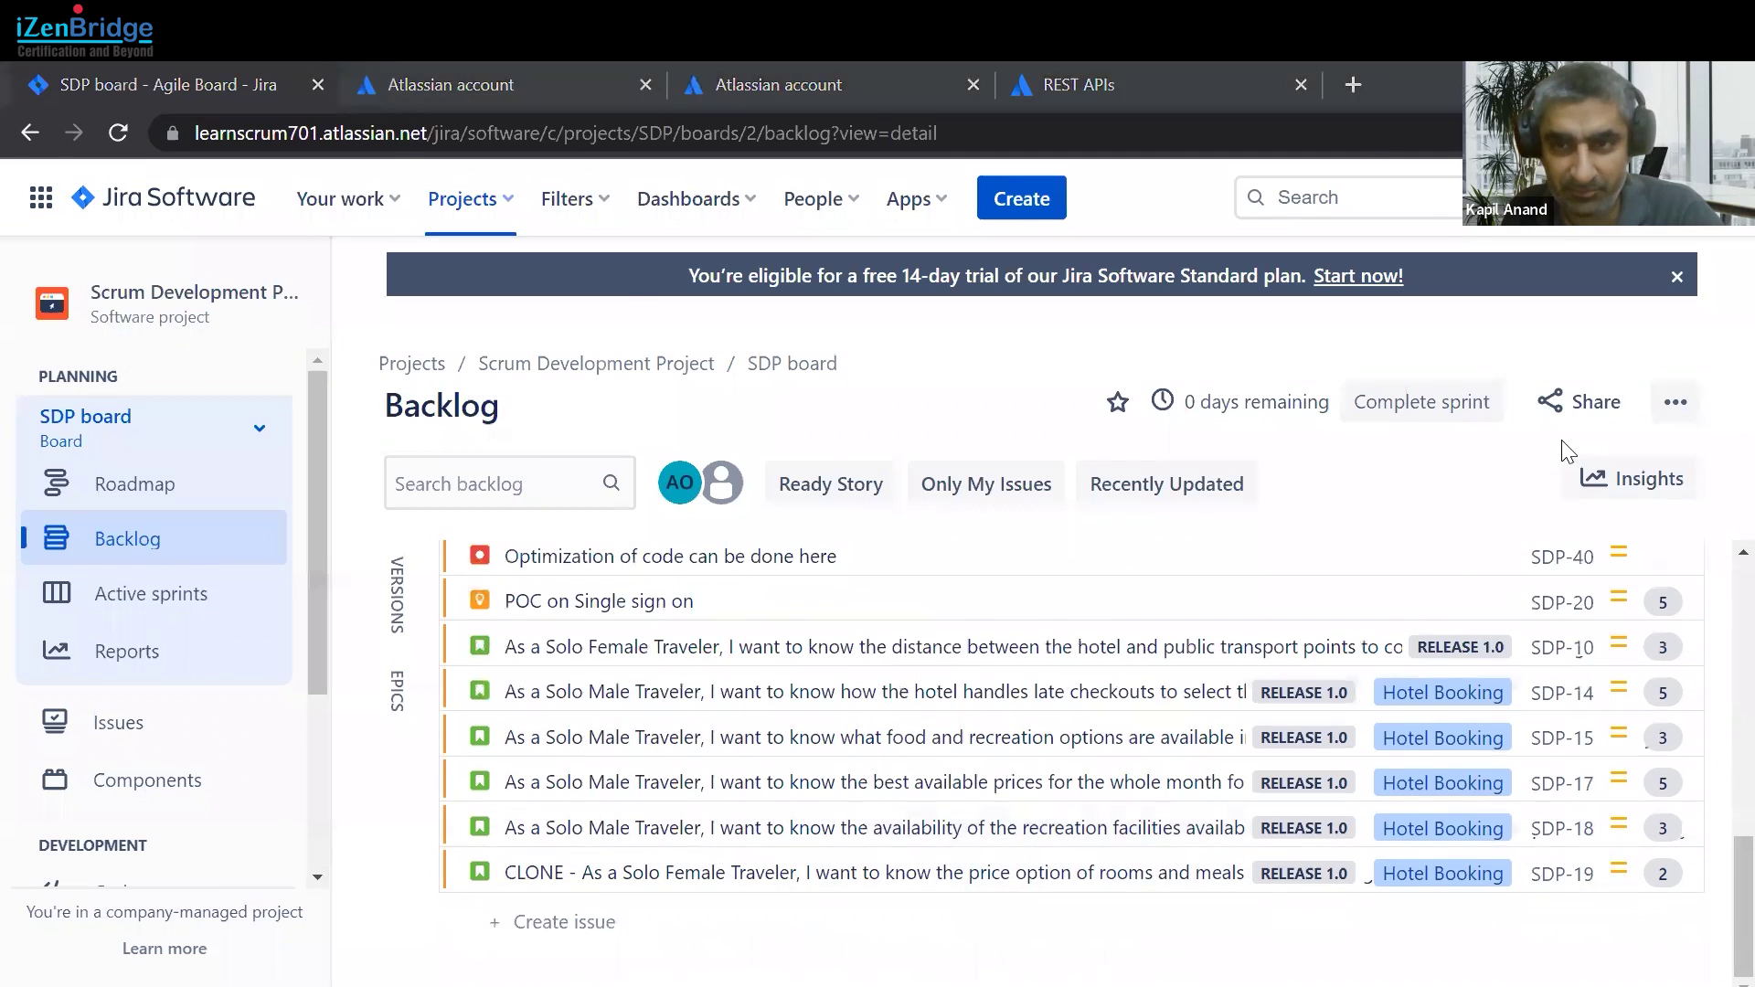
key(alt+Tab)
Send CreateIssue for a 201 Created response, then reload the Jira backlog to confirm SDP-50 appears
click(1567, 377)
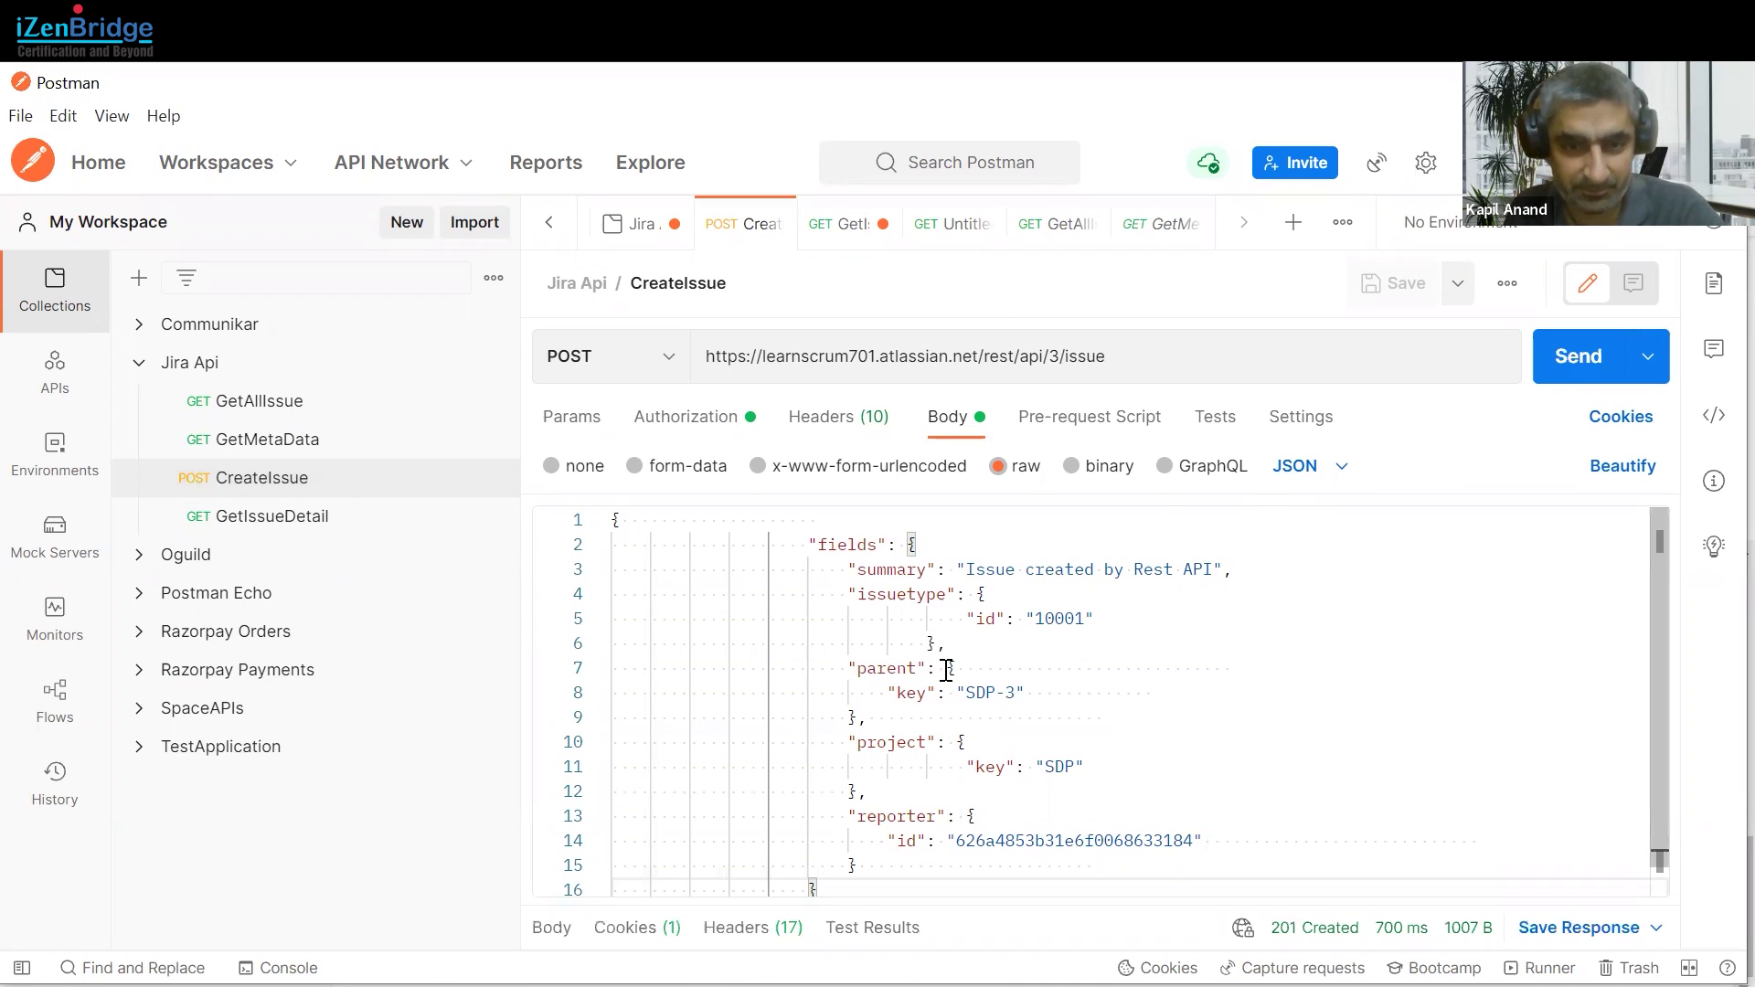
scroll(933, 785, down, 1)
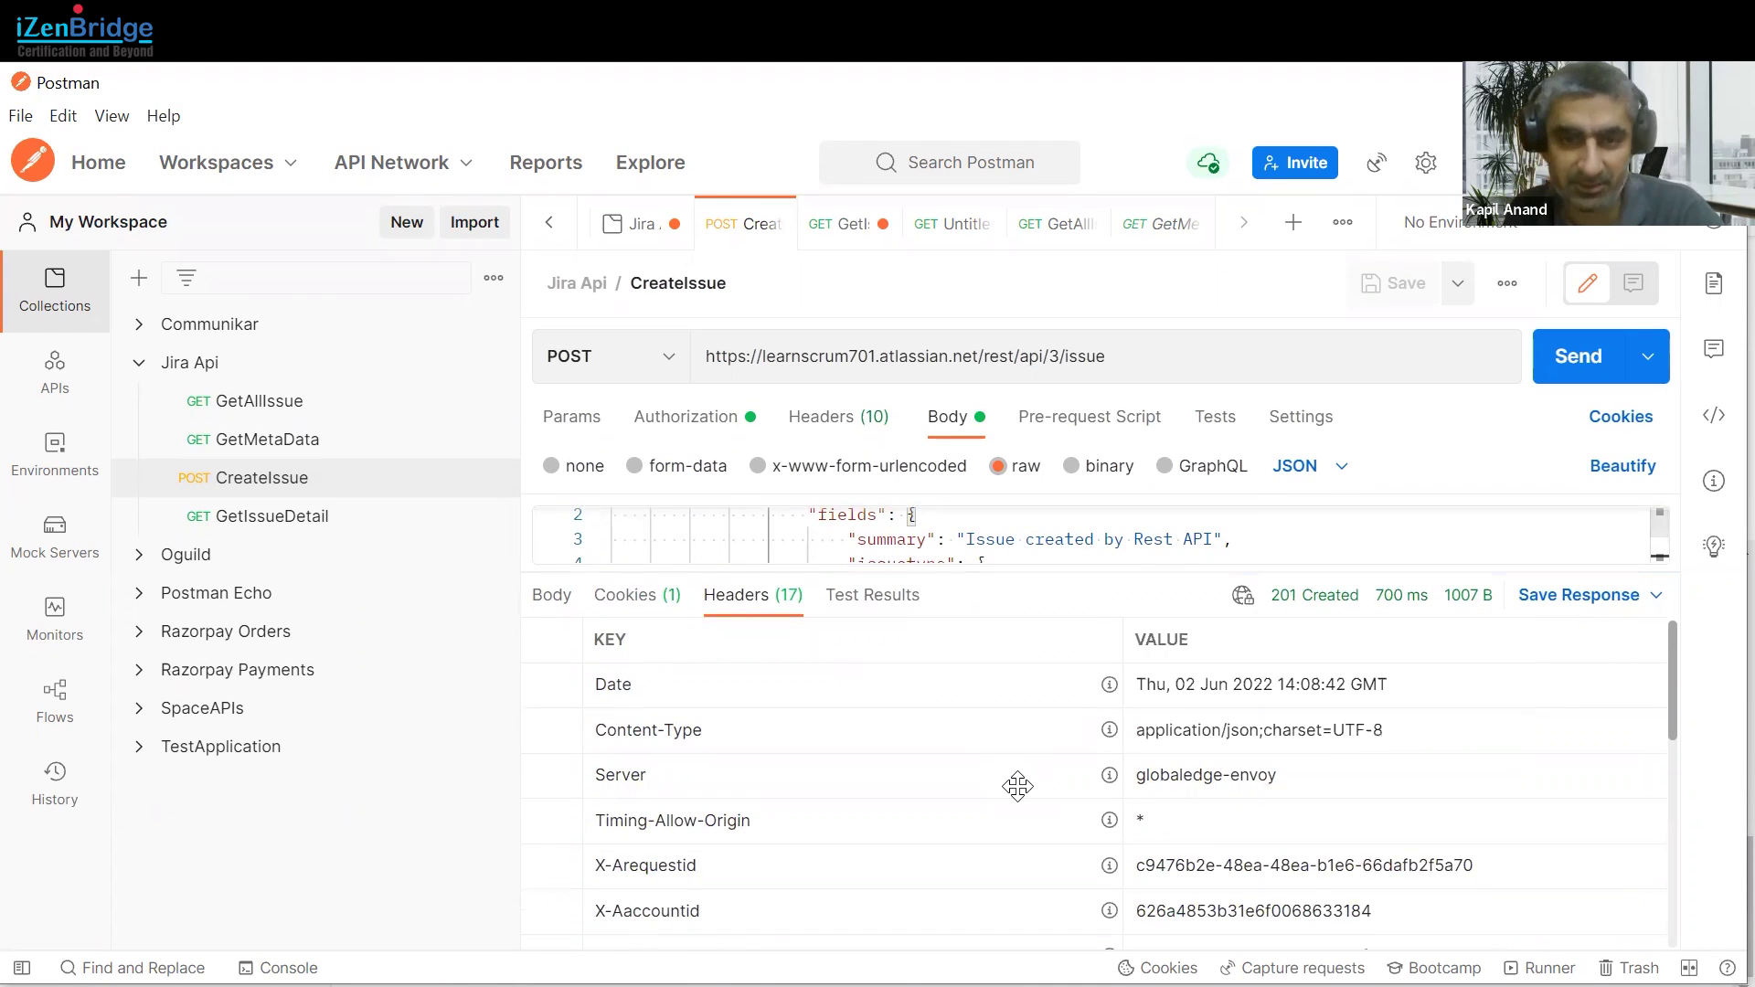
key(alt+Tab)
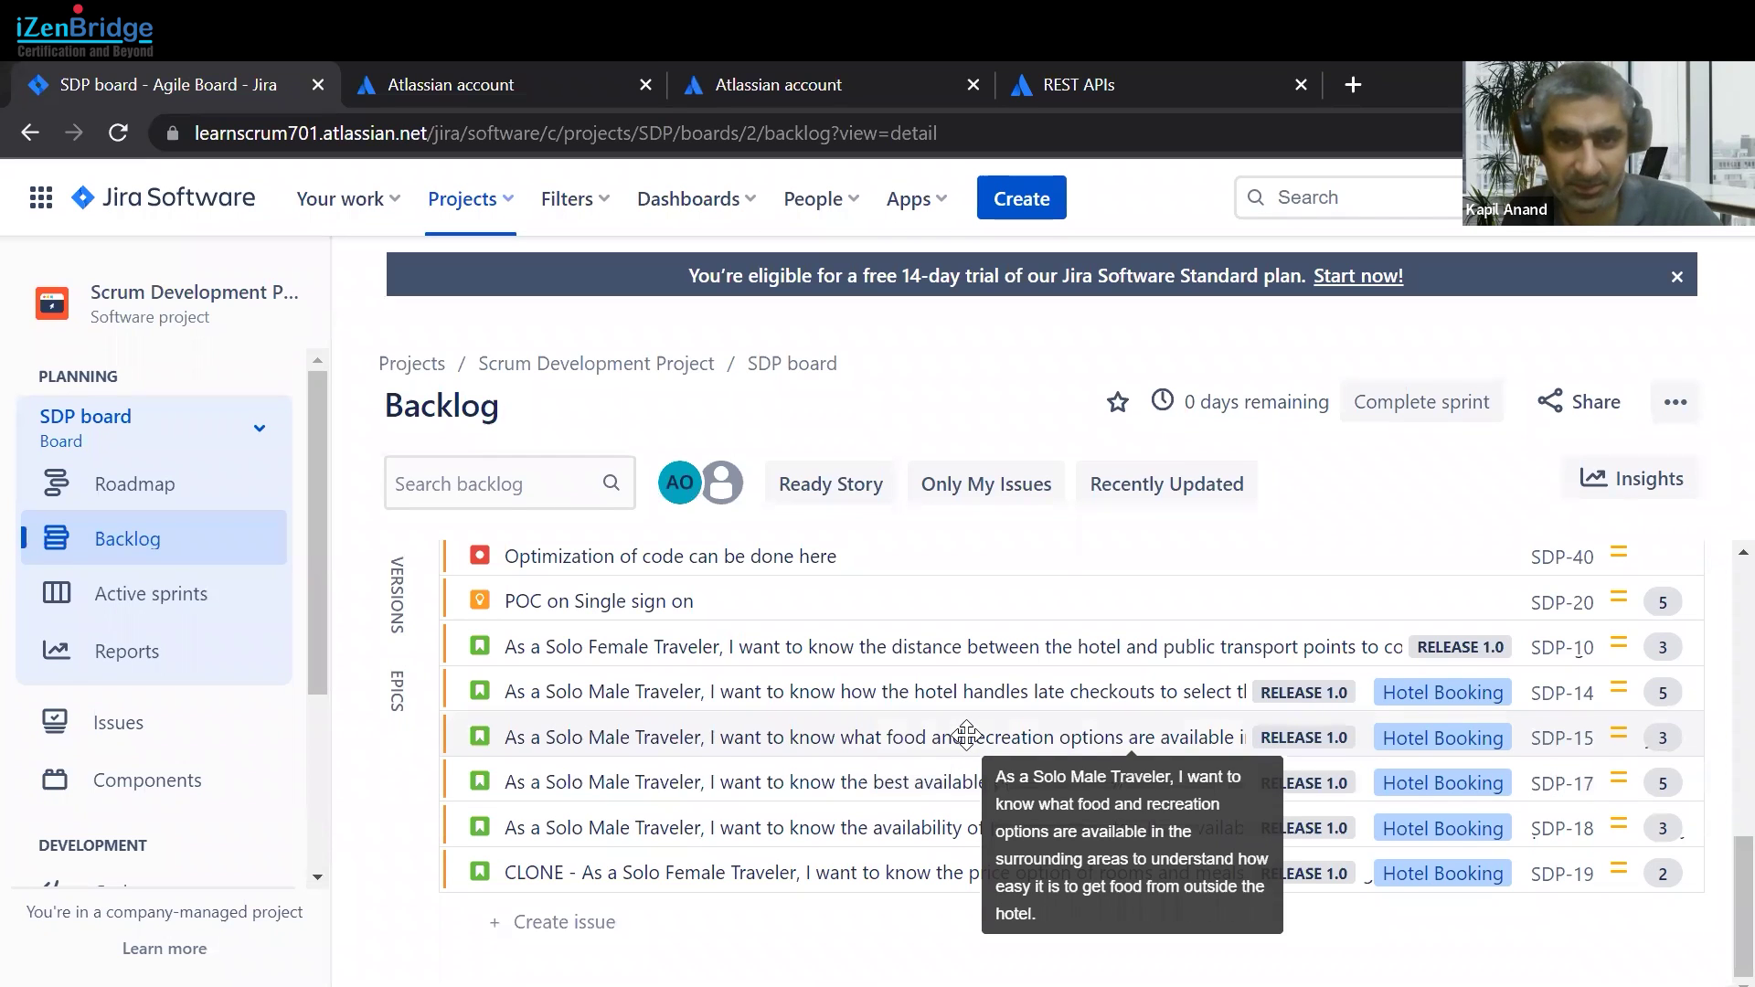
key(F5)
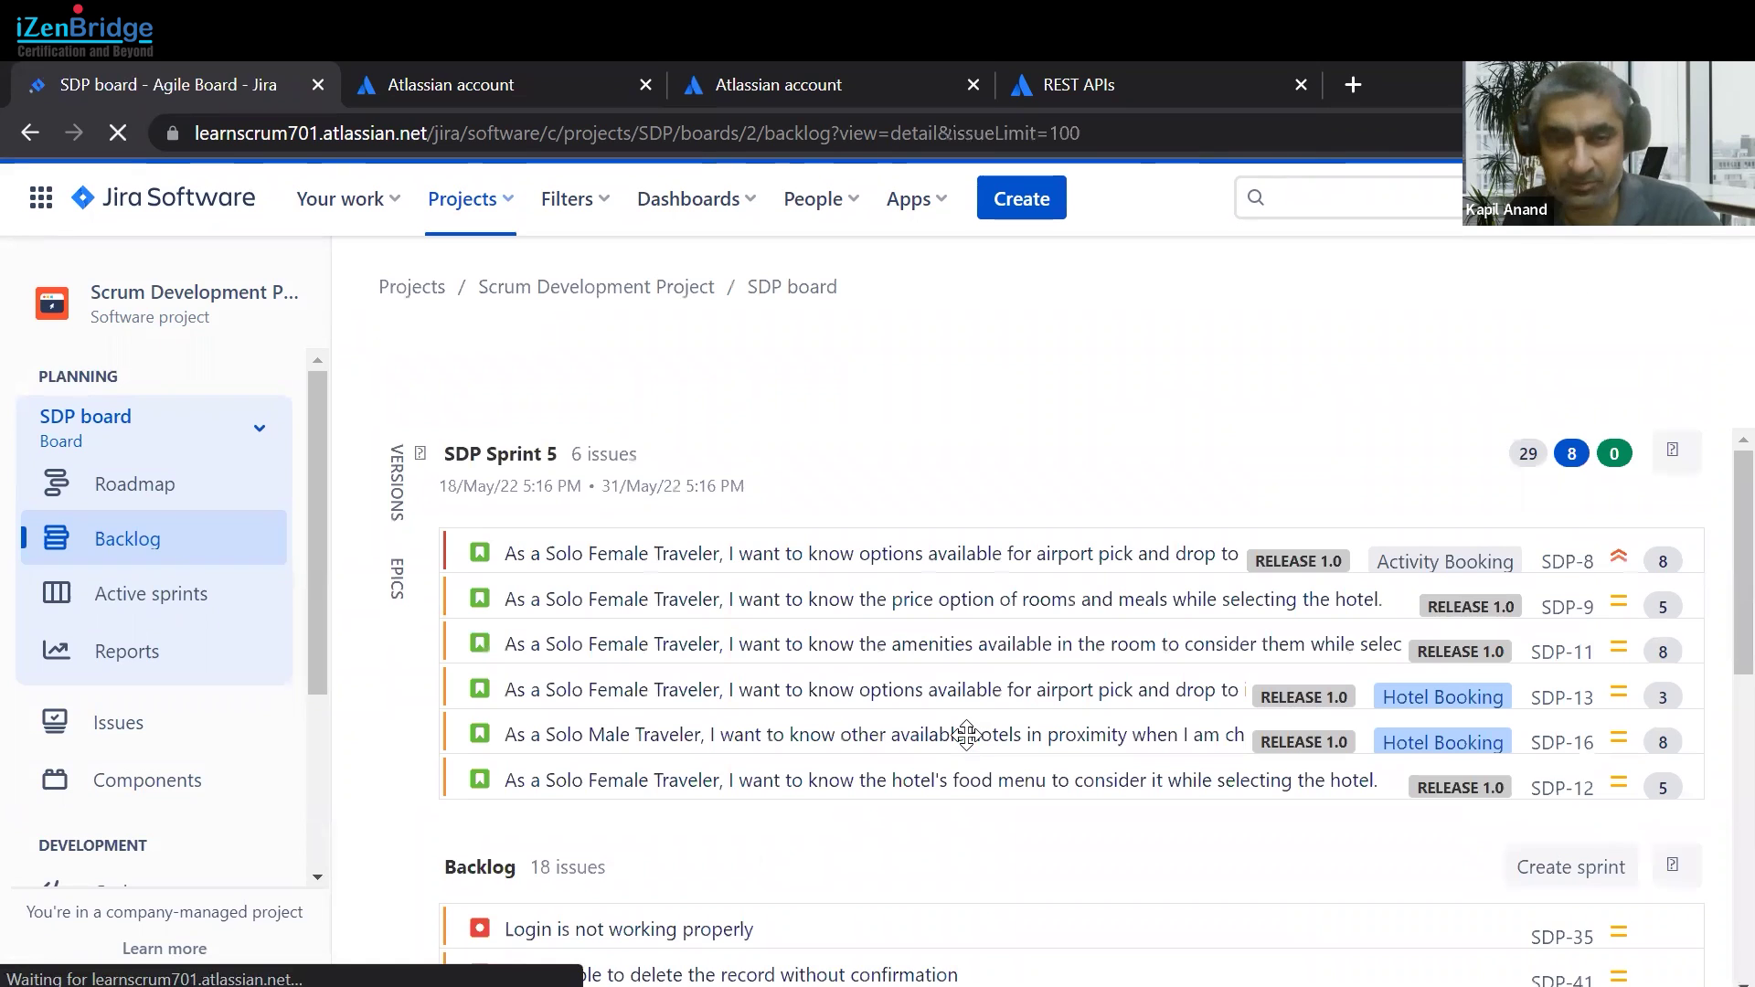
scroll(966, 734, down, 7)
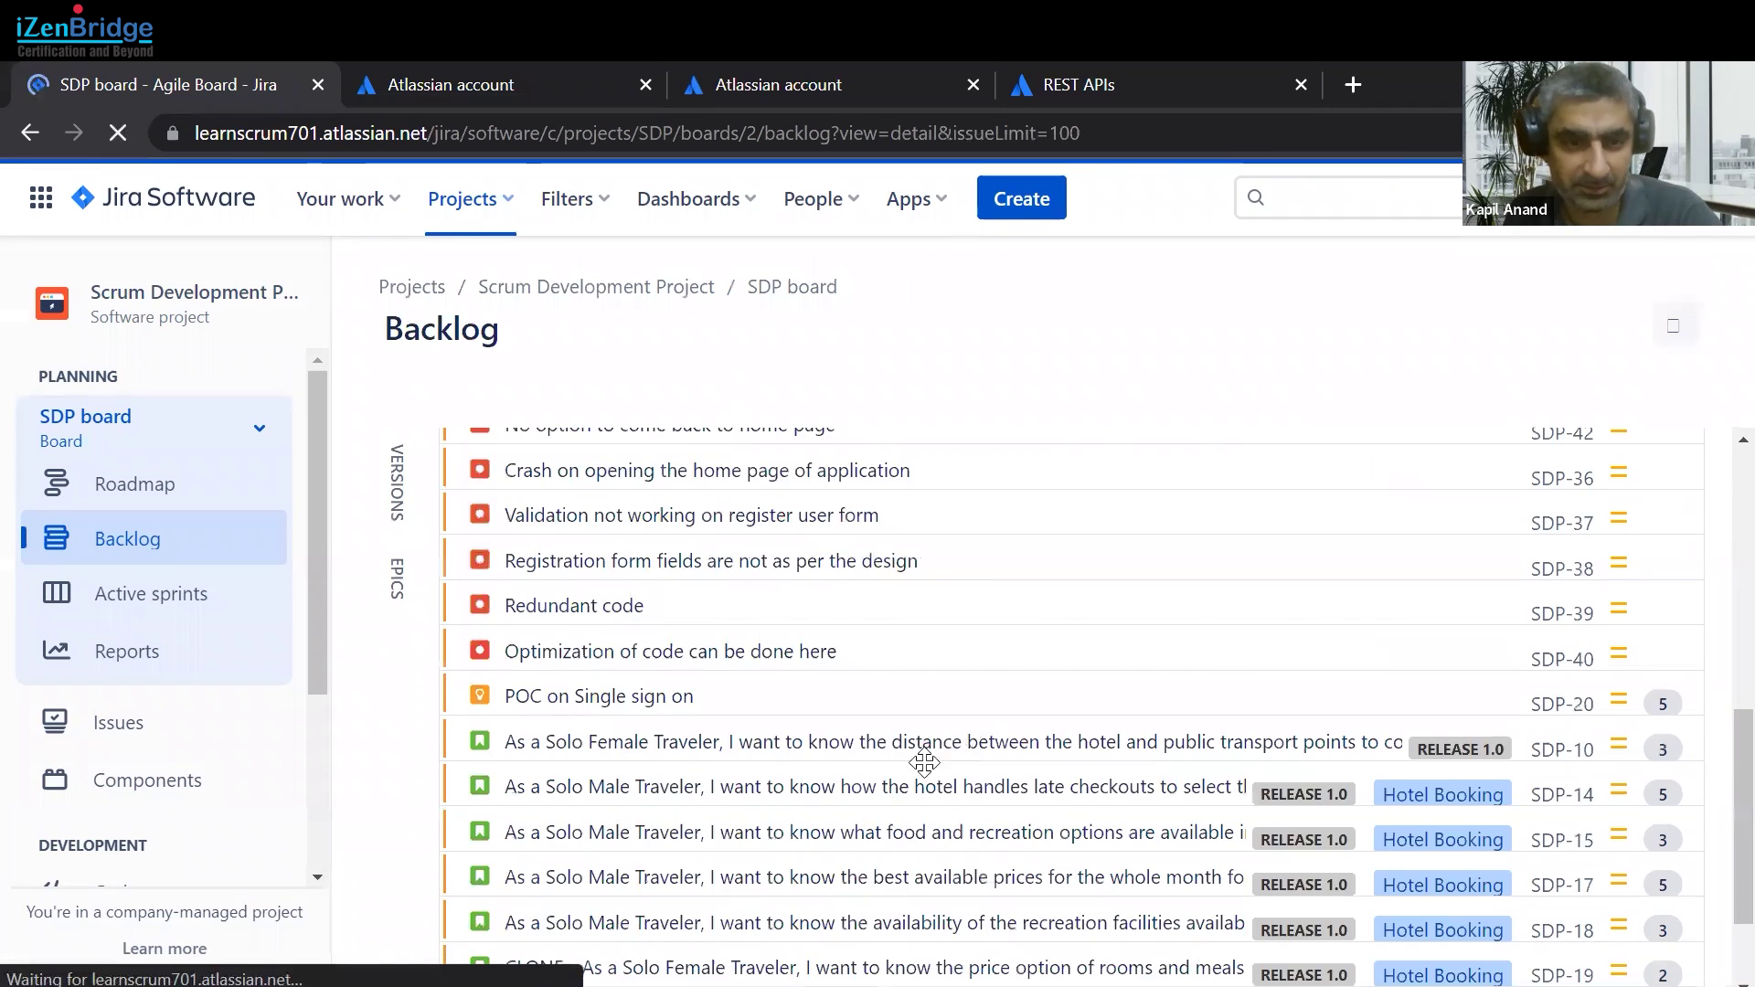
scroll(924, 762, down, 3)
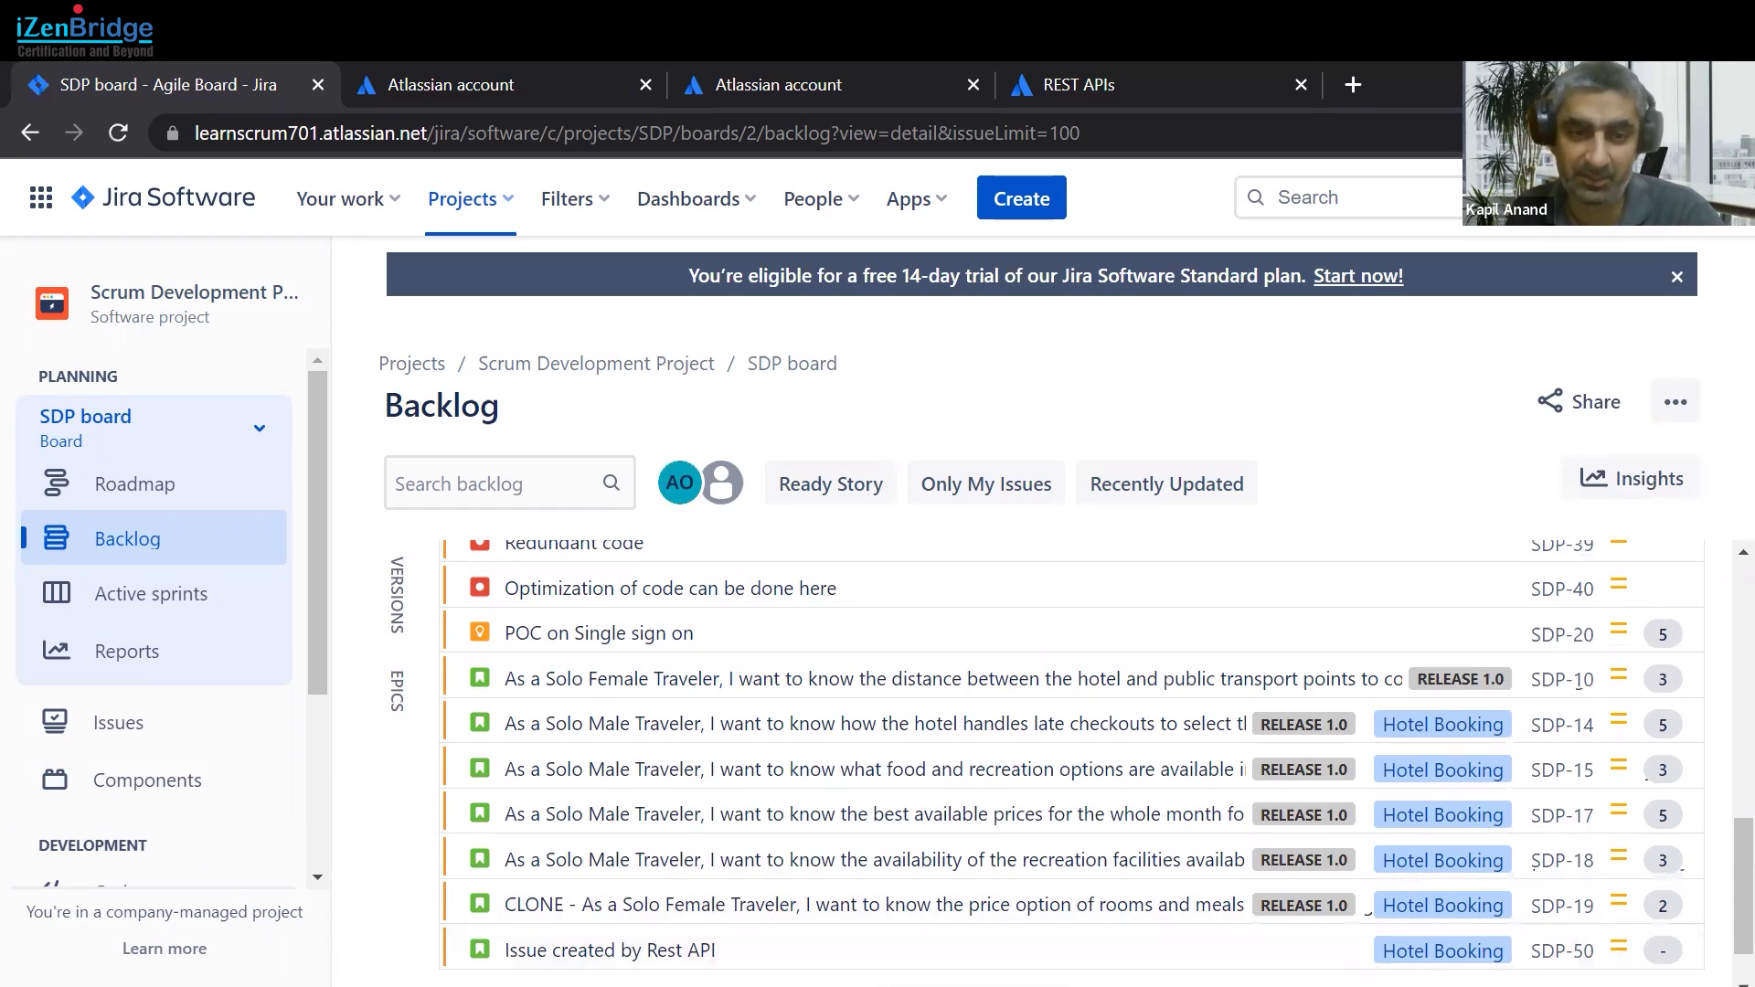
mouse_move(708, 985)
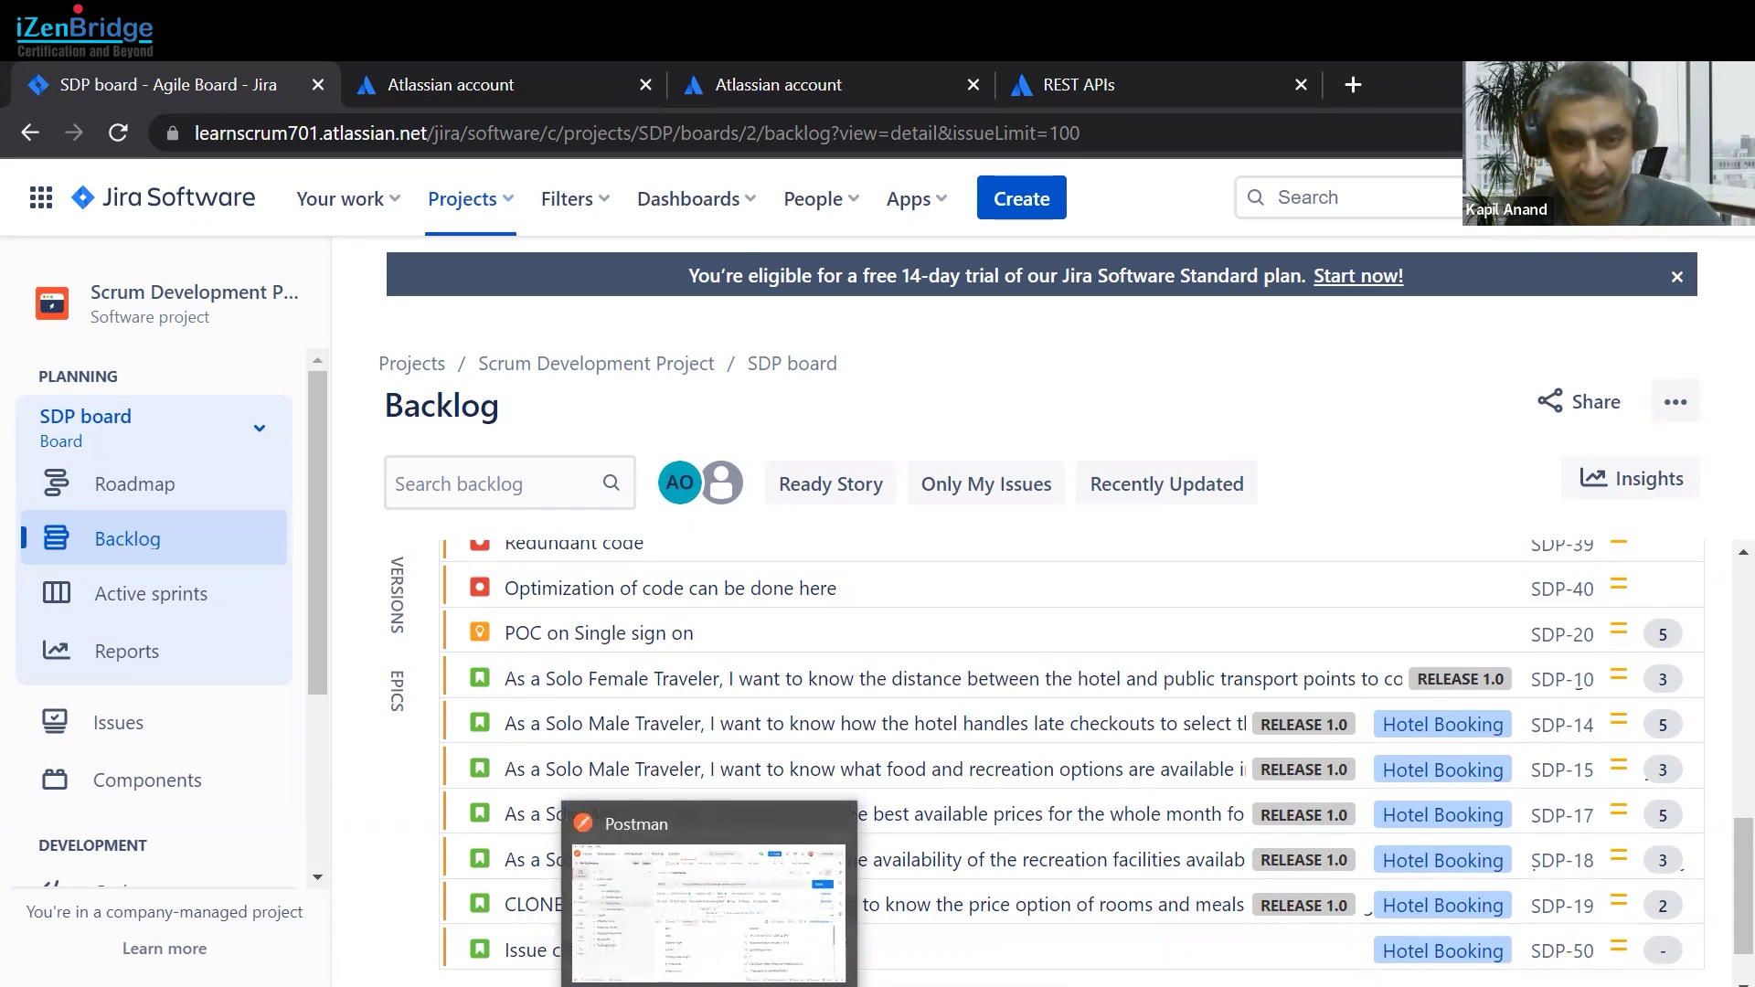
click(709, 985)
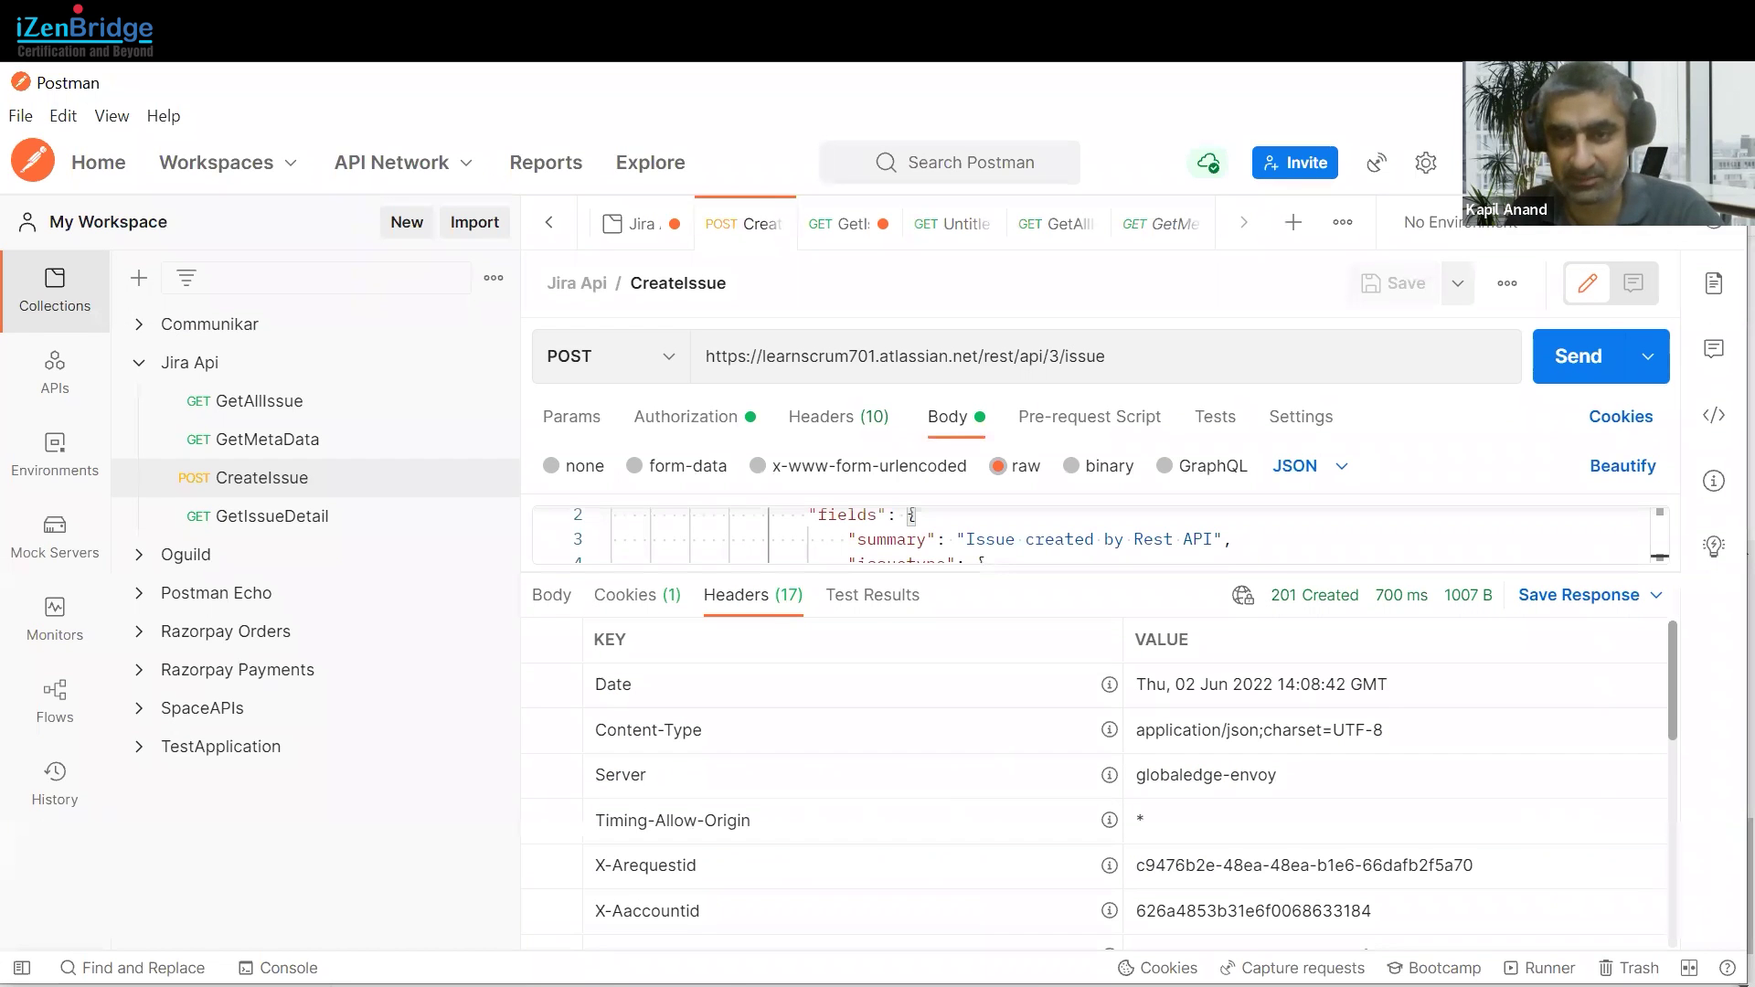